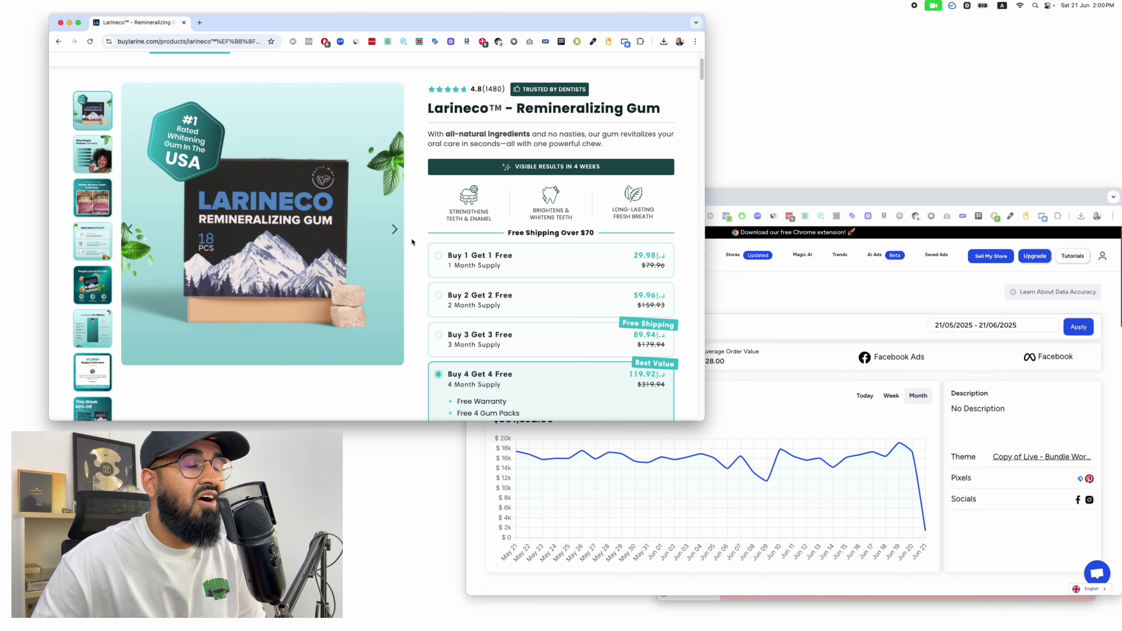
Step: View the Larine sales tracker page and browse the Larineco gum gallery to the "Larineco Vs Others" image
click(531, 433)
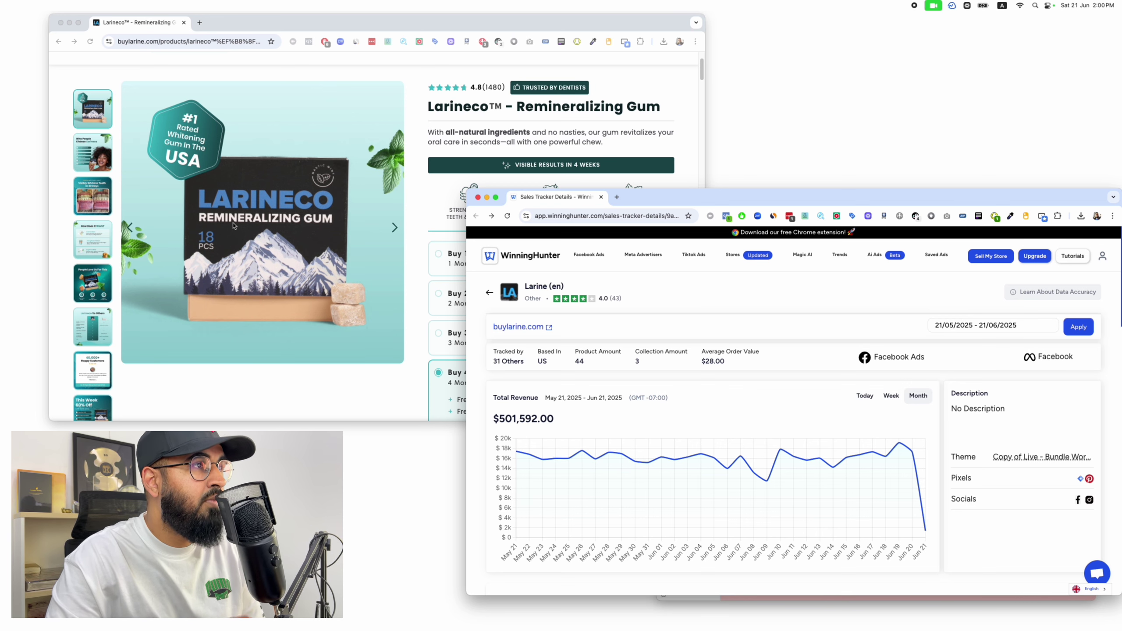
click(296, 203)
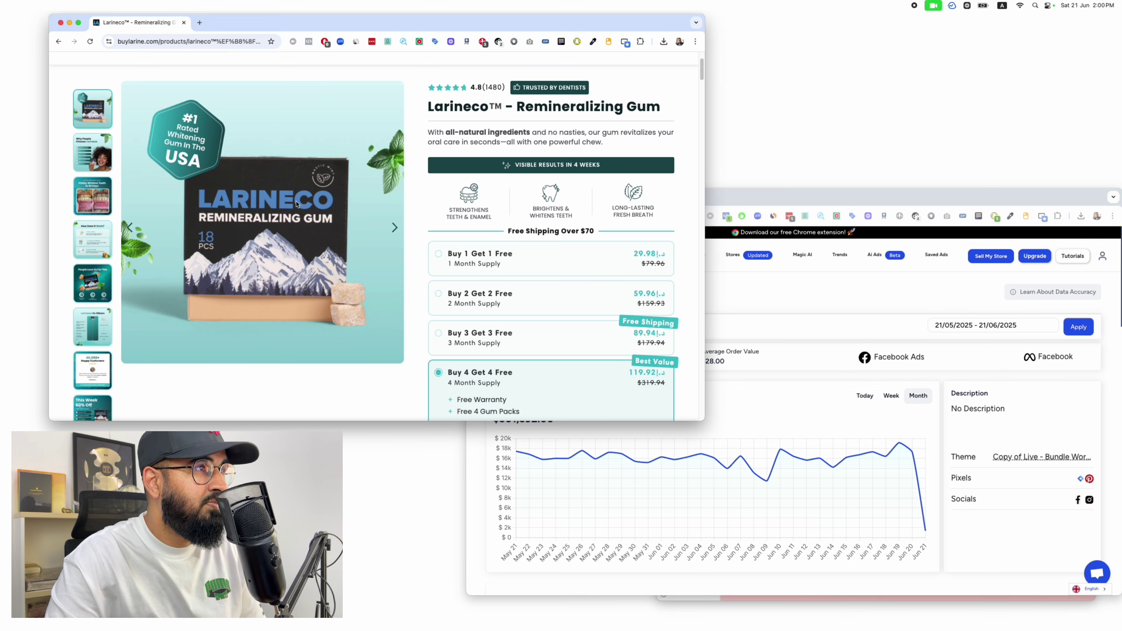
click(395, 228)
click(395, 228)
click(777, 387)
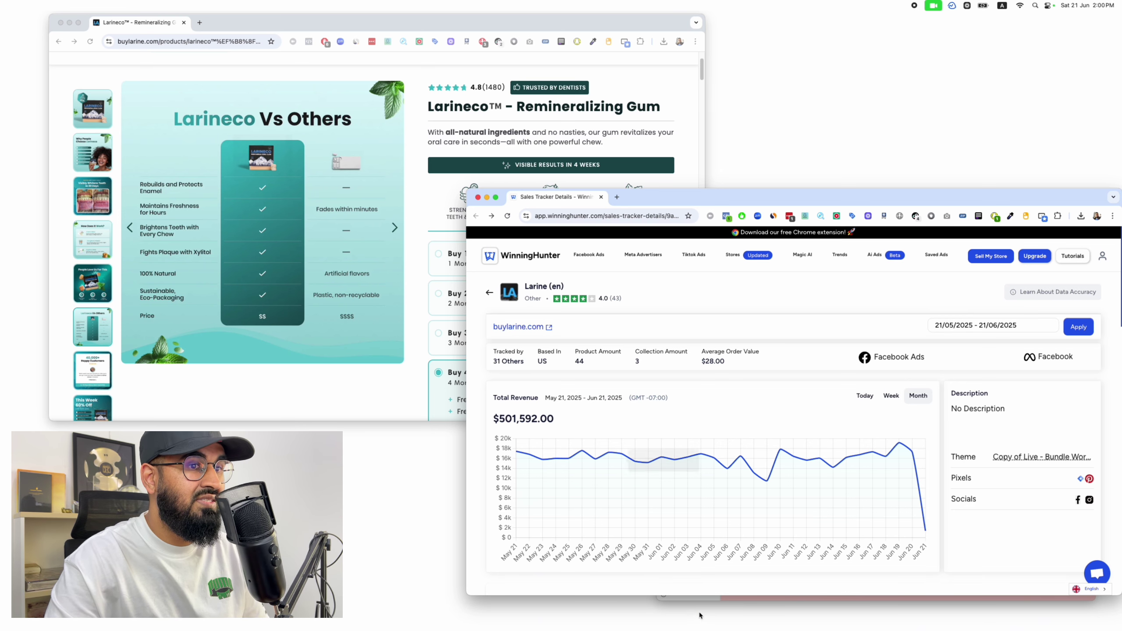
Step: Switch to Preview and look through the six LED face mask product images, returning to Product Image 1
click(726, 598)
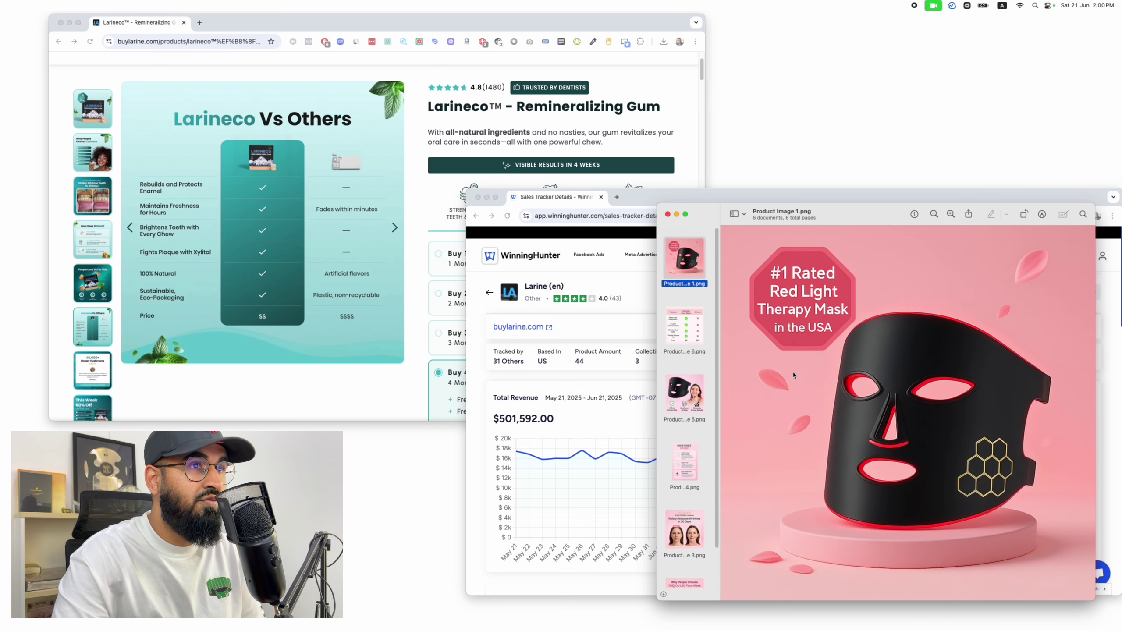
scroll(686, 275, down, 2)
scroll(685, 275, up, 2)
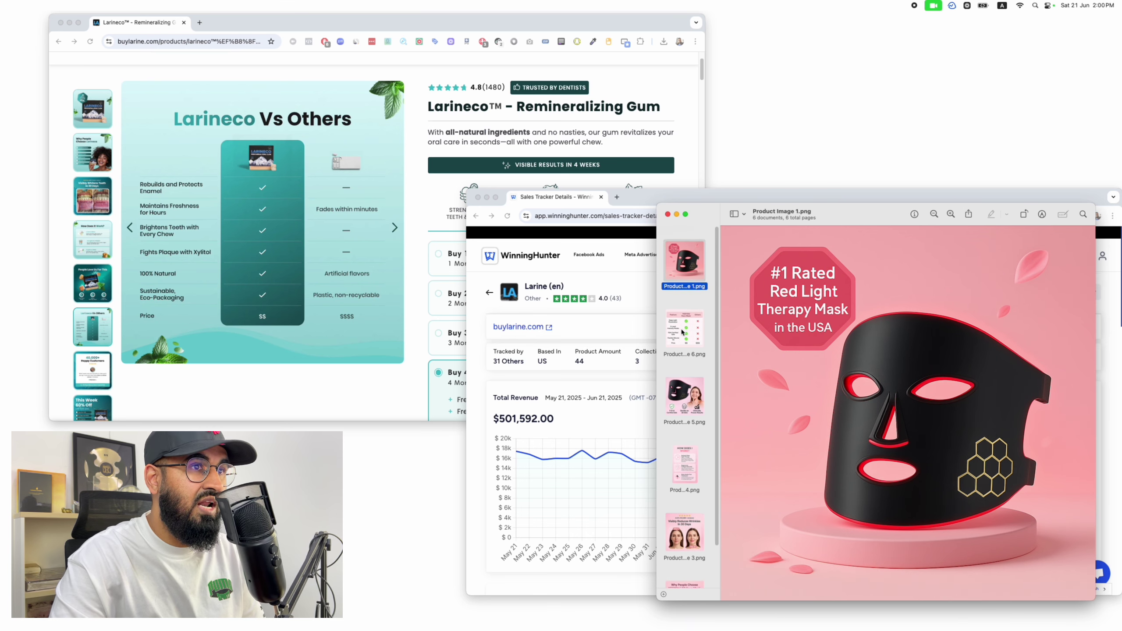
click(683, 333)
key(Down)
key(Down)
key(Down)
key(Down)
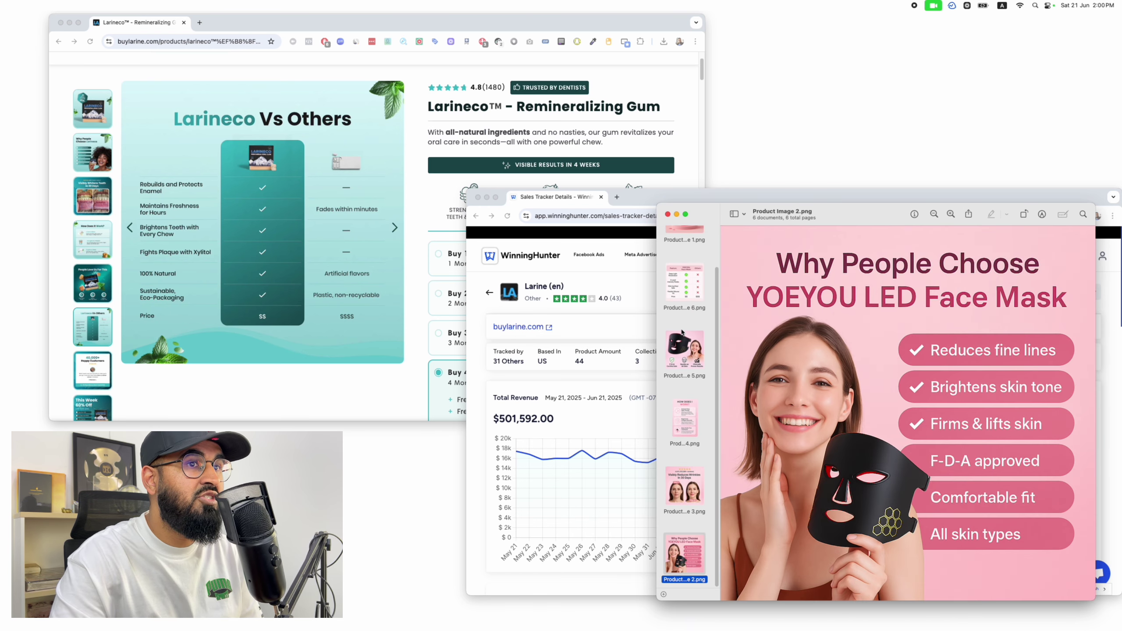
key(Up)
key(Up)
key(Up)
key(Up)
key(Up)
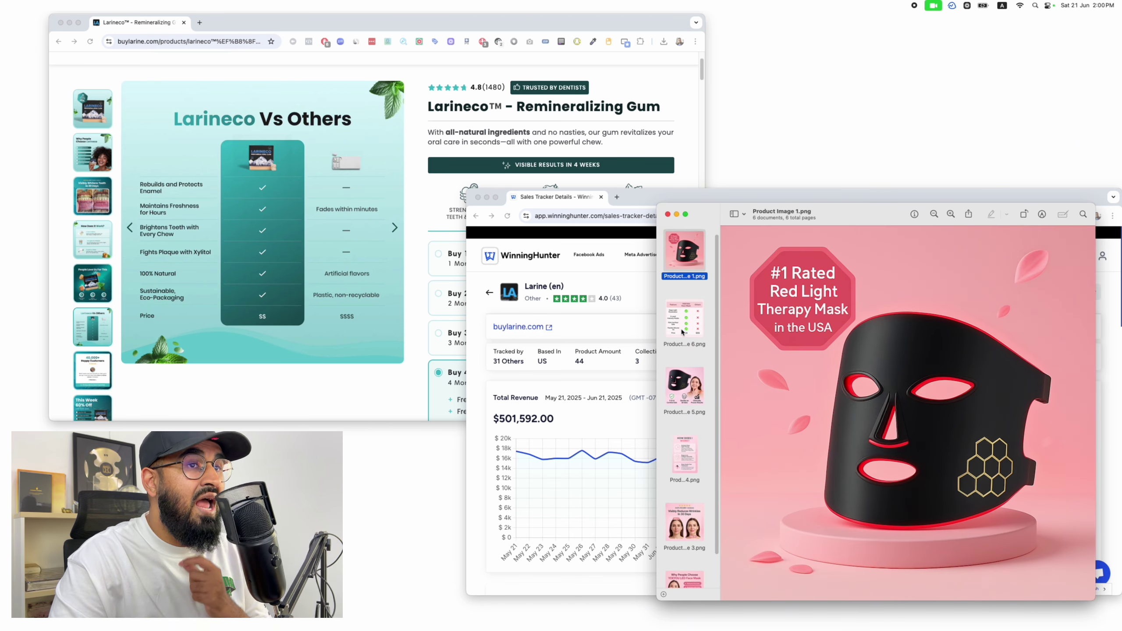
Step: Go through the face mask images again, including the feature comparison, and finish on Product Image 2
key(Down)
key(Up)
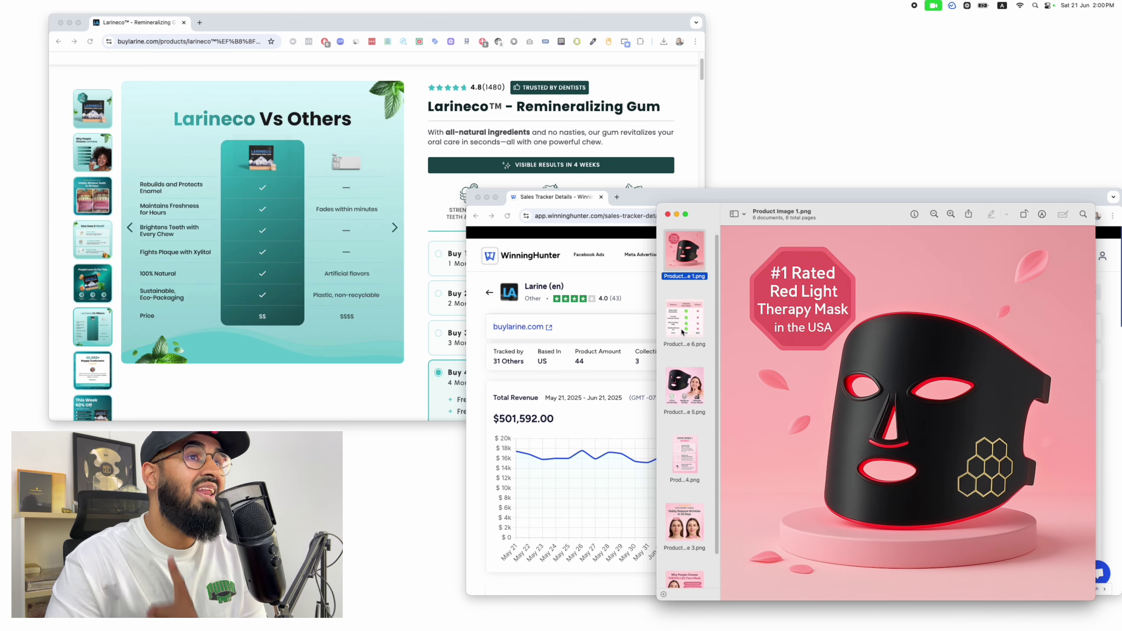
key(Down)
key(Down)
key(Down)
key(Down)
key(Up)
key(Up)
key(Up)
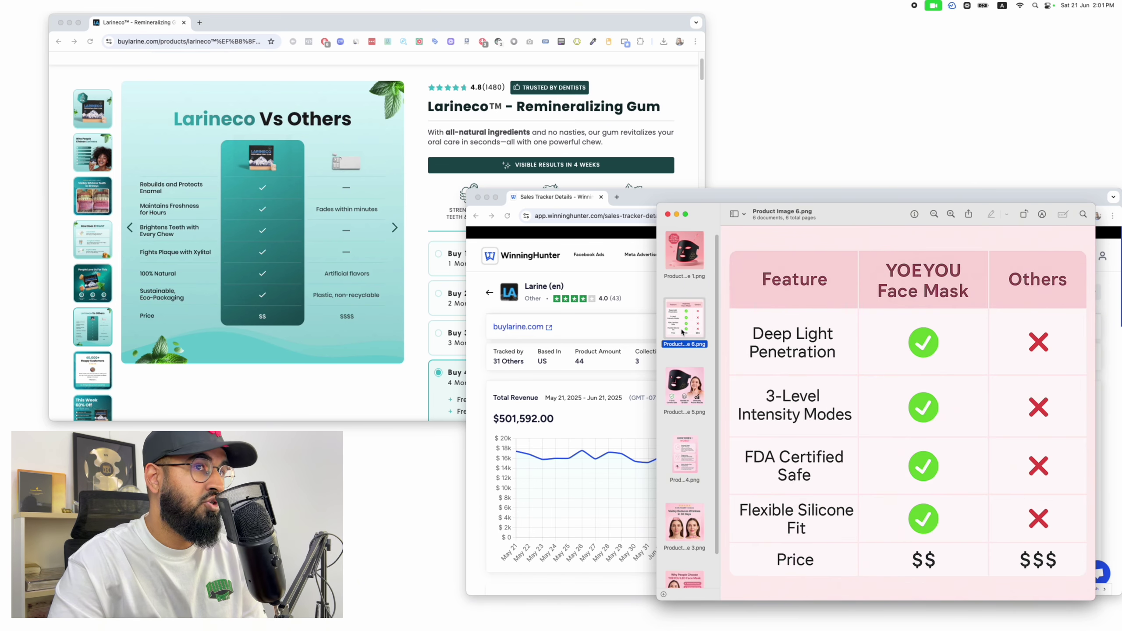
key(Up)
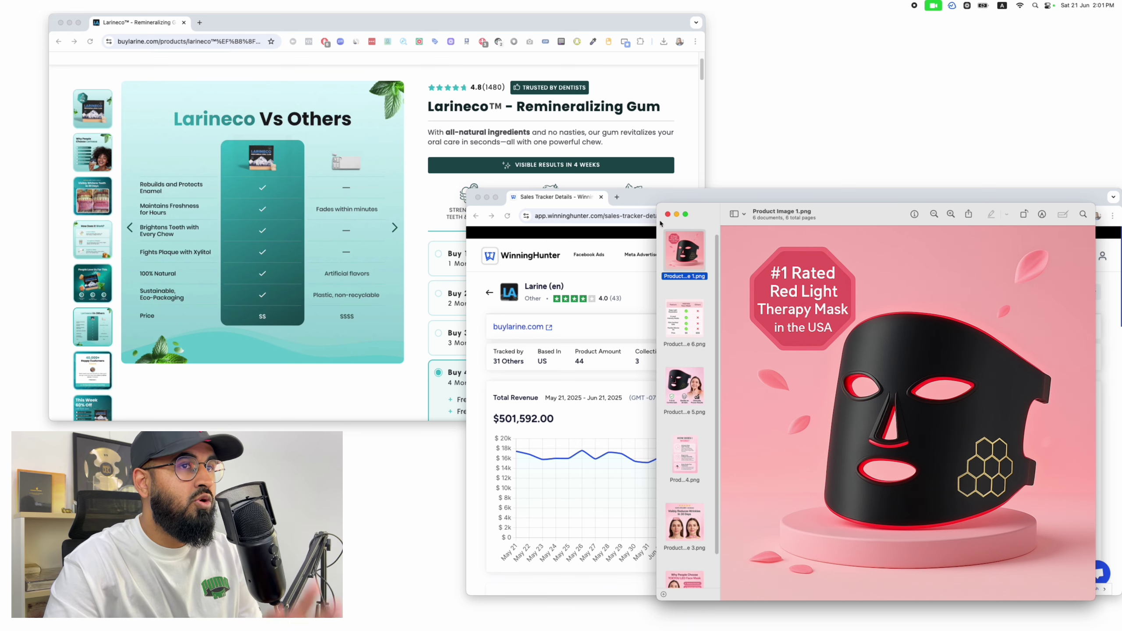
key(Down)
key(Down)
key(Down)
key(Down)
key(Down)
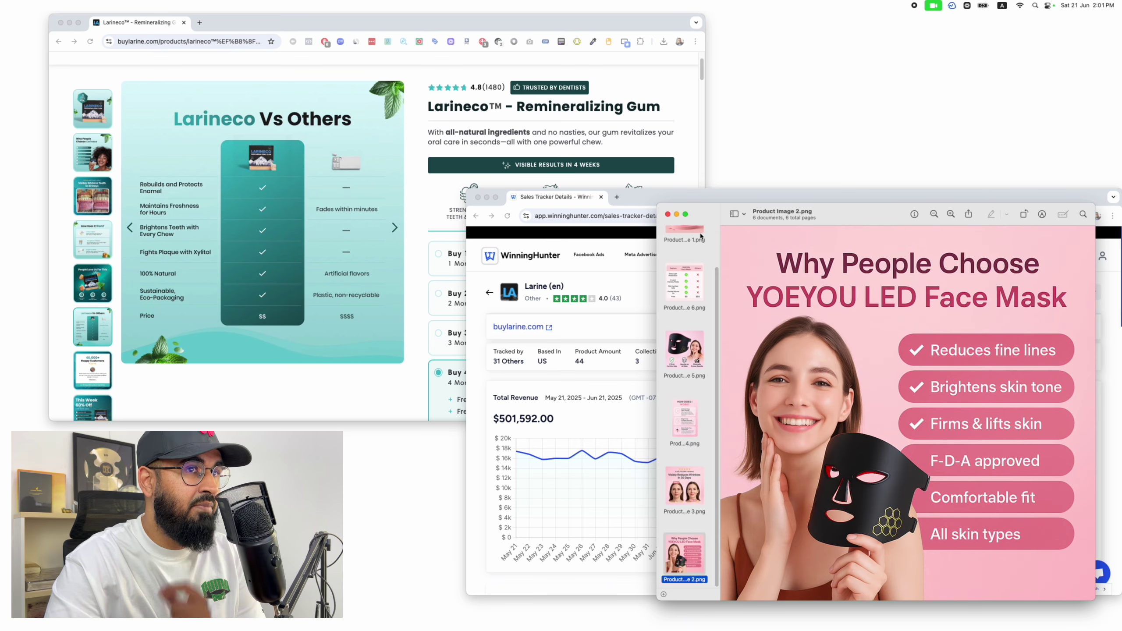
Step: Switch to the Larineco product page in Chrome and show the first gallery image of the gum box
click(202, 131)
click(93, 109)
scroll(310, 221, down, 1)
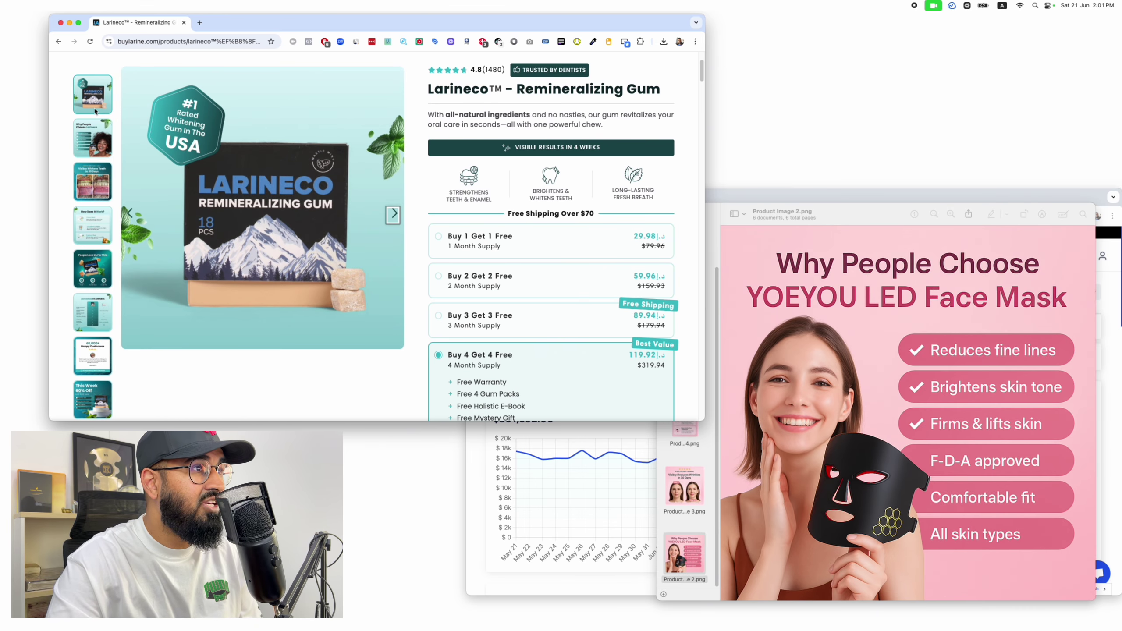
Step: Bring the WinningHunter sales tracker page forward to examine the Larine store's monthly revenue
click(570, 460)
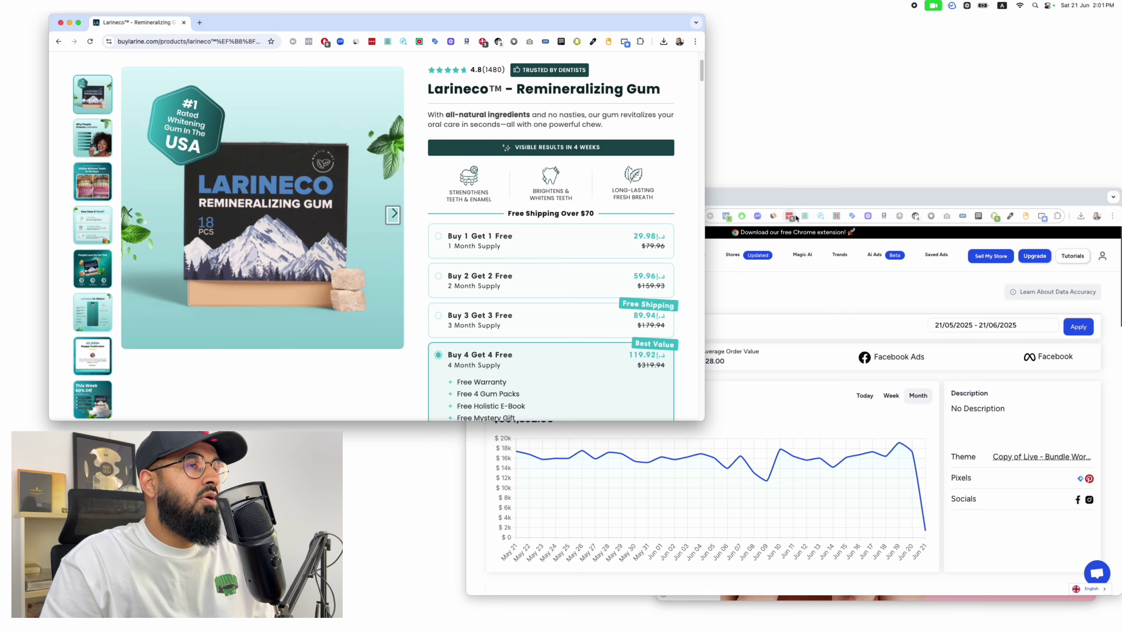
click(789, 216)
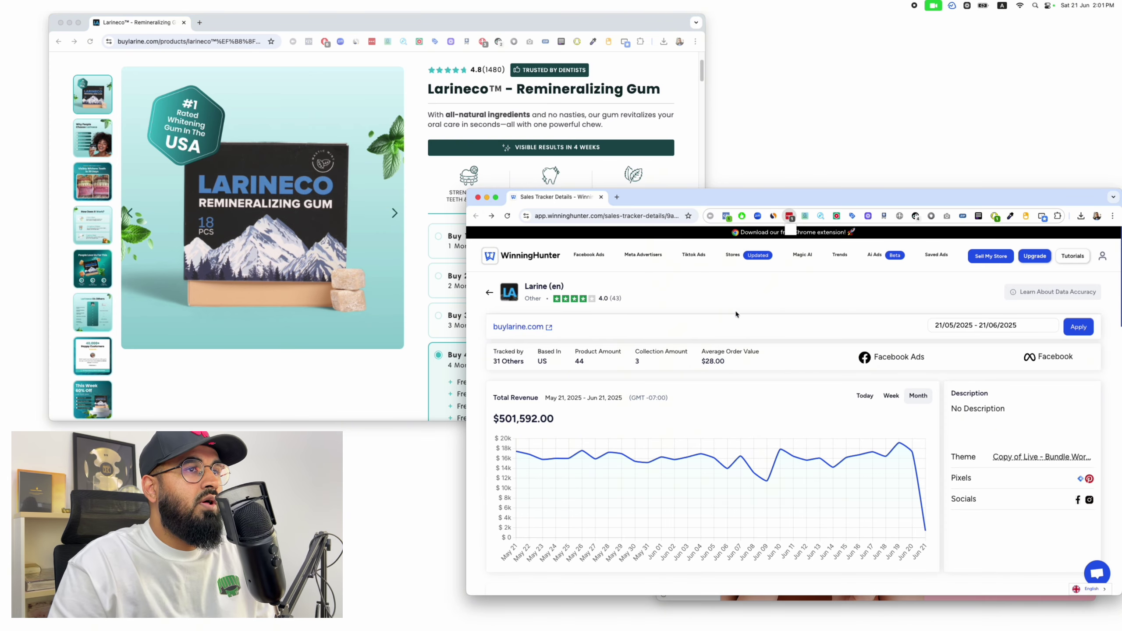
click(612, 304)
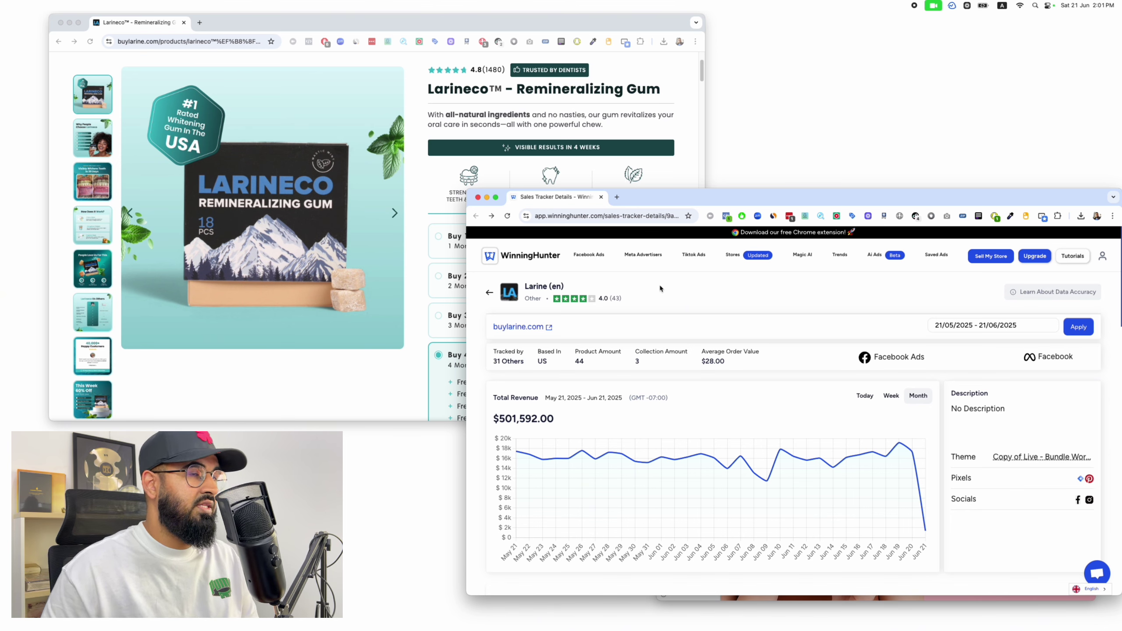
Step: Move the Larineco product page window toward the screen's centre and enlarge it to show the full purchase options
click(496, 23)
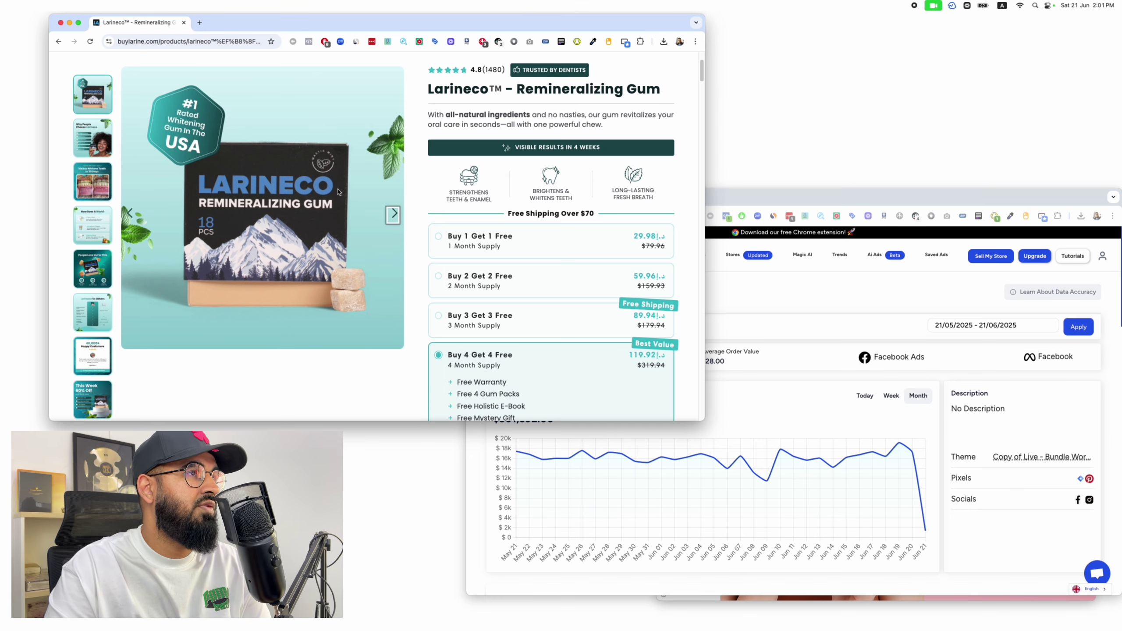
drag(496, 22, 567, 46)
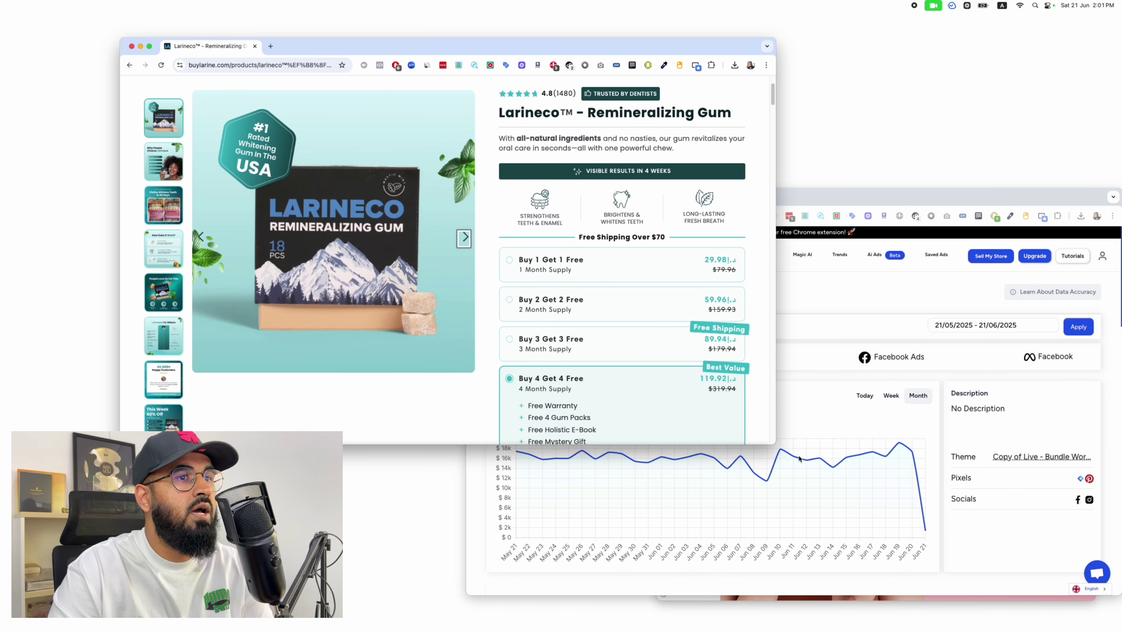
drag(776, 444, 1000, 569)
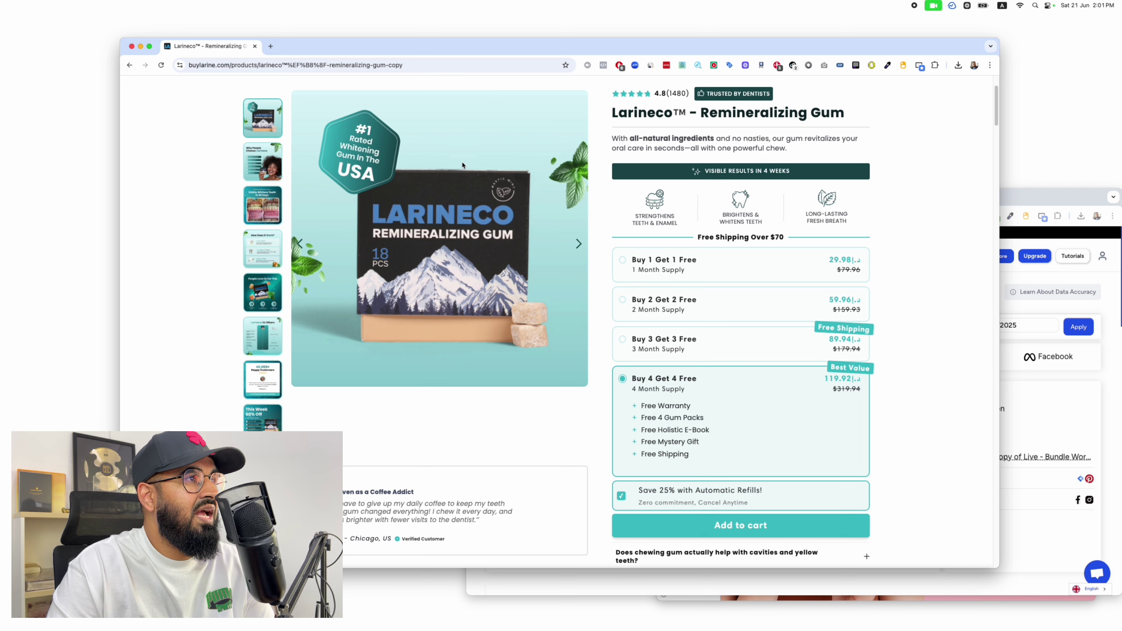
Step: Browse the Larineco gallery to the "40,000+ Happy Customers" image and return to the gum box image
click(578, 244)
click(578, 244)
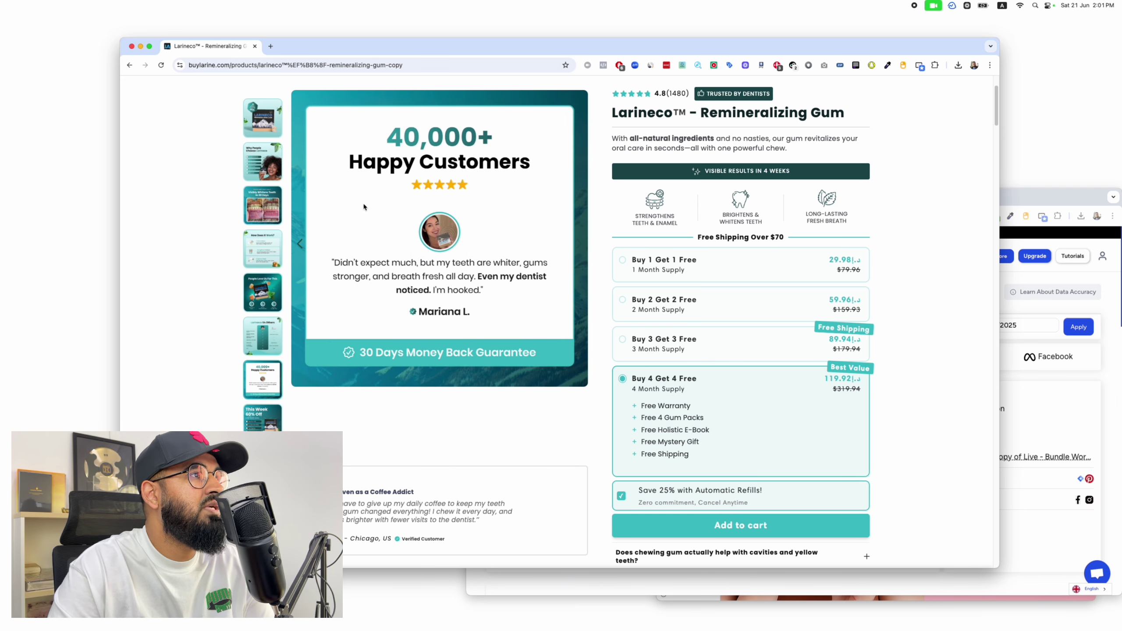
click(300, 244)
click(300, 245)
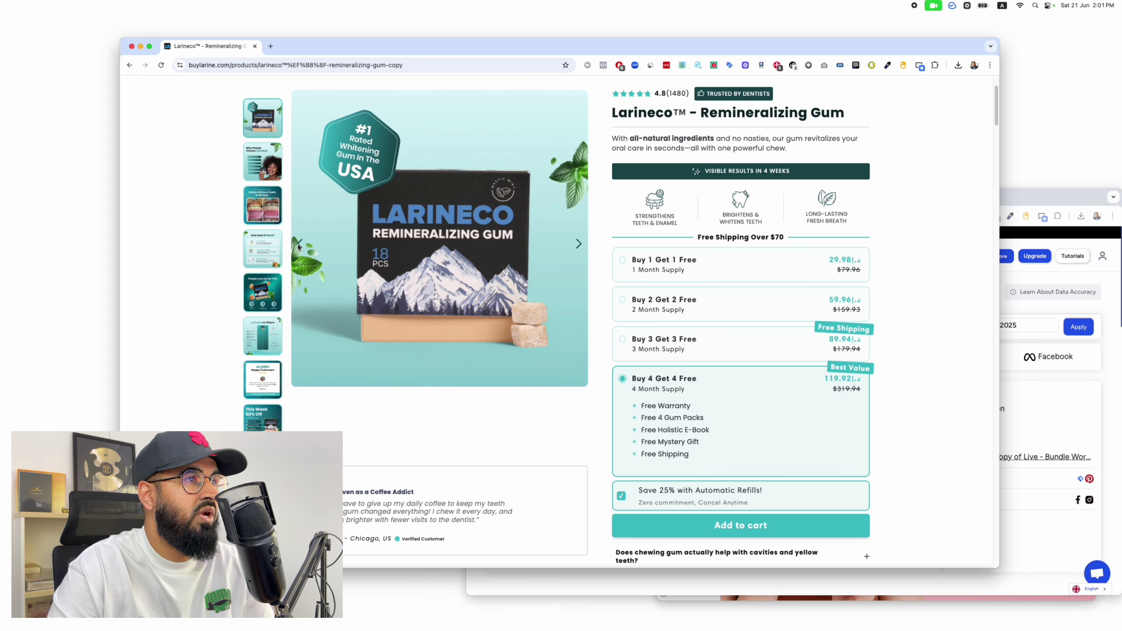
click(300, 245)
click(300, 245)
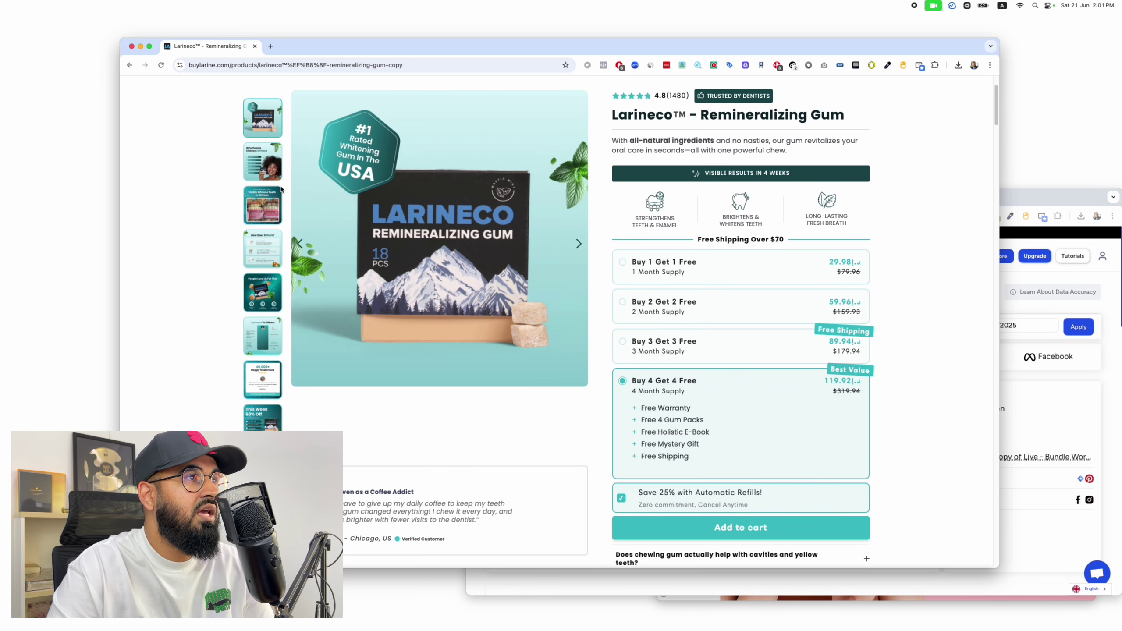
Step: Step through the Larineco gallery with the whole page header in view, stopping at the "Larineco Vs Others" image
scroll(296, 212, up, 3)
click(303, 347)
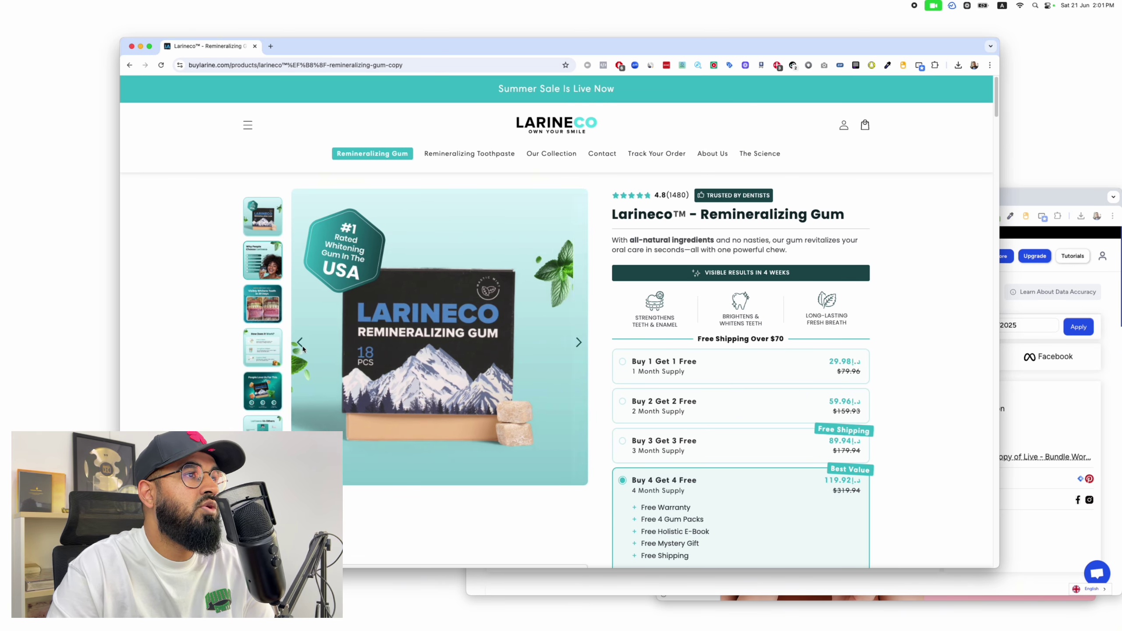
click(303, 347)
click(303, 347)
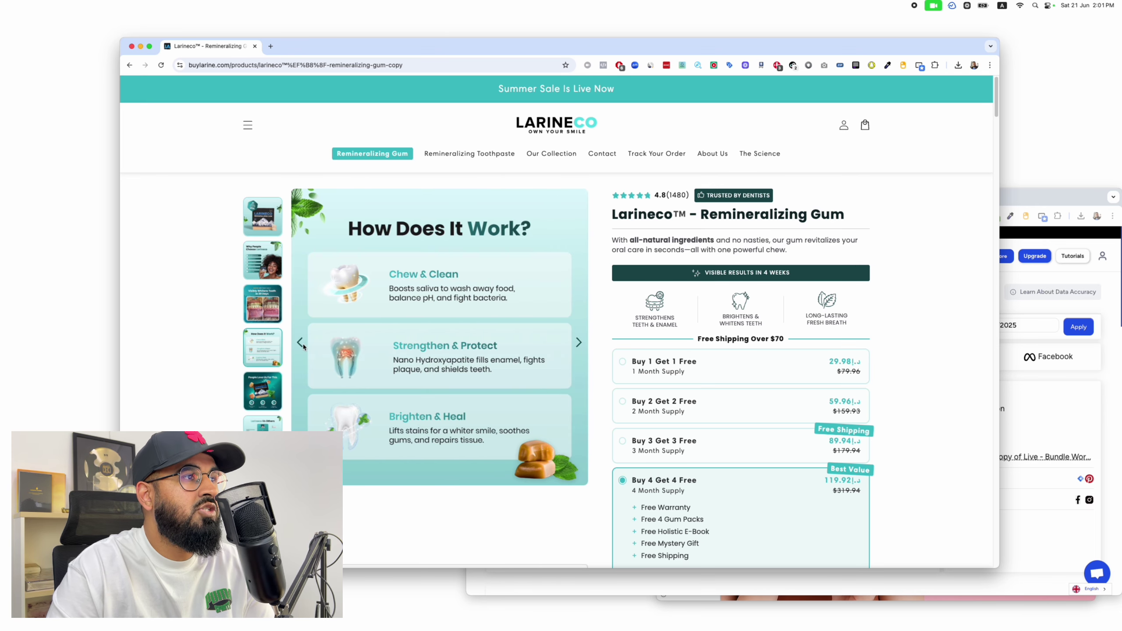
click(303, 347)
click(303, 347)
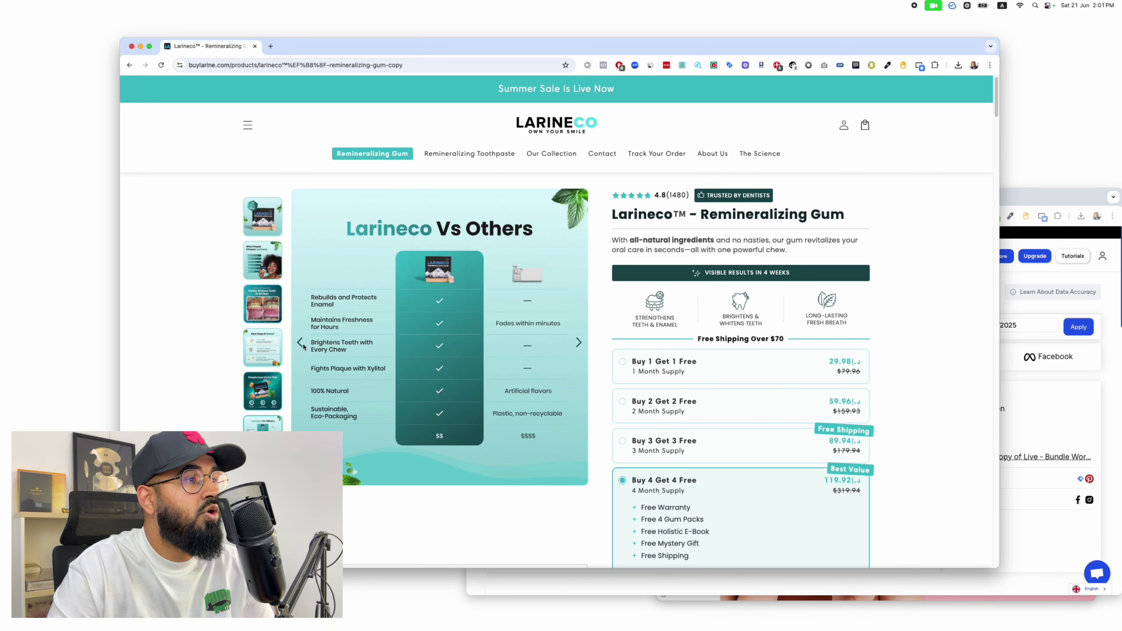
Step: Examine the "How Does It Work?", "Larineco Vs Others" and "Why People Choose Larineco" gallery images, ending on the gum box
click(575, 342)
click(576, 342)
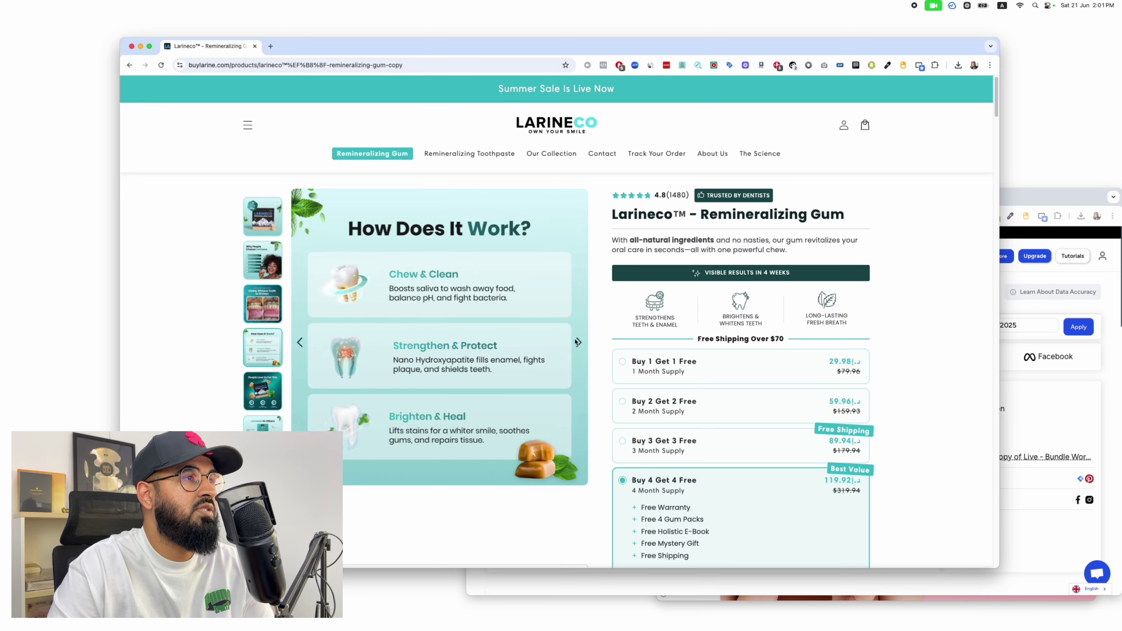
click(575, 342)
click(575, 342)
click(575, 342)
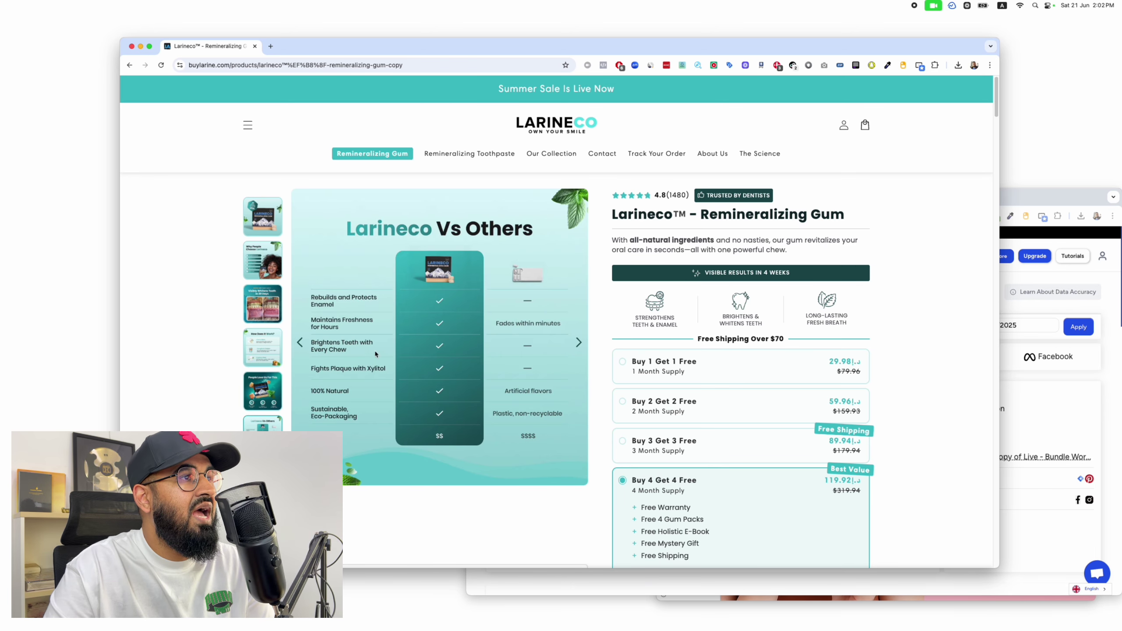
click(579, 341)
click(578, 341)
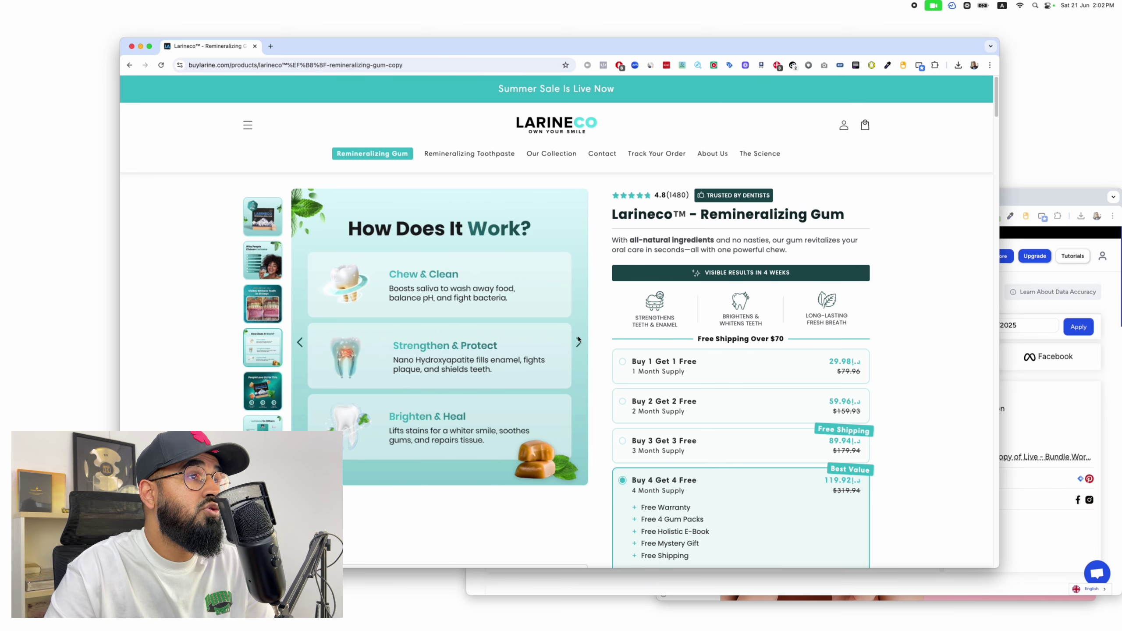
click(579, 341)
click(579, 341)
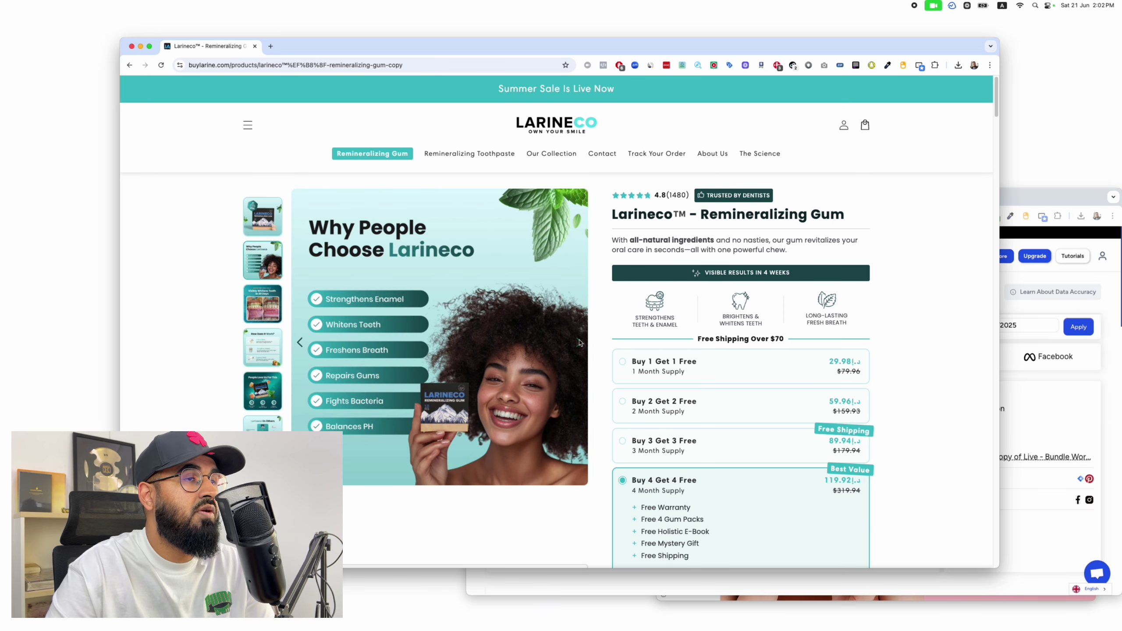
click(580, 341)
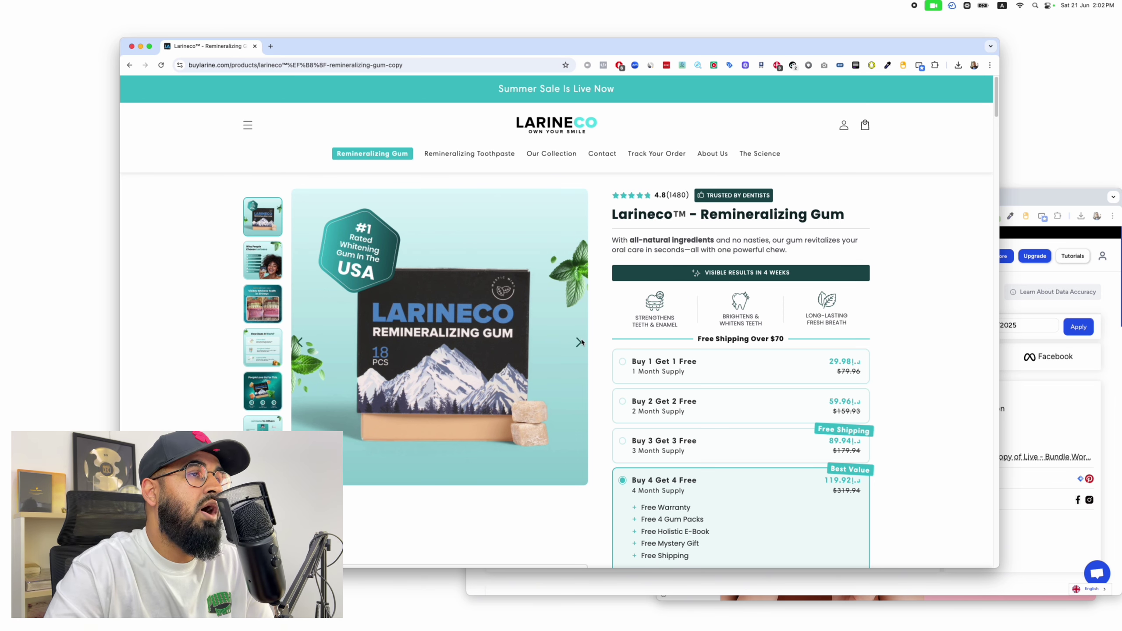
Step: Switch to the Preview images and compare Product Image 2 with the gallery's "Why People Choose Larineco" image
key(ctrl+Up)
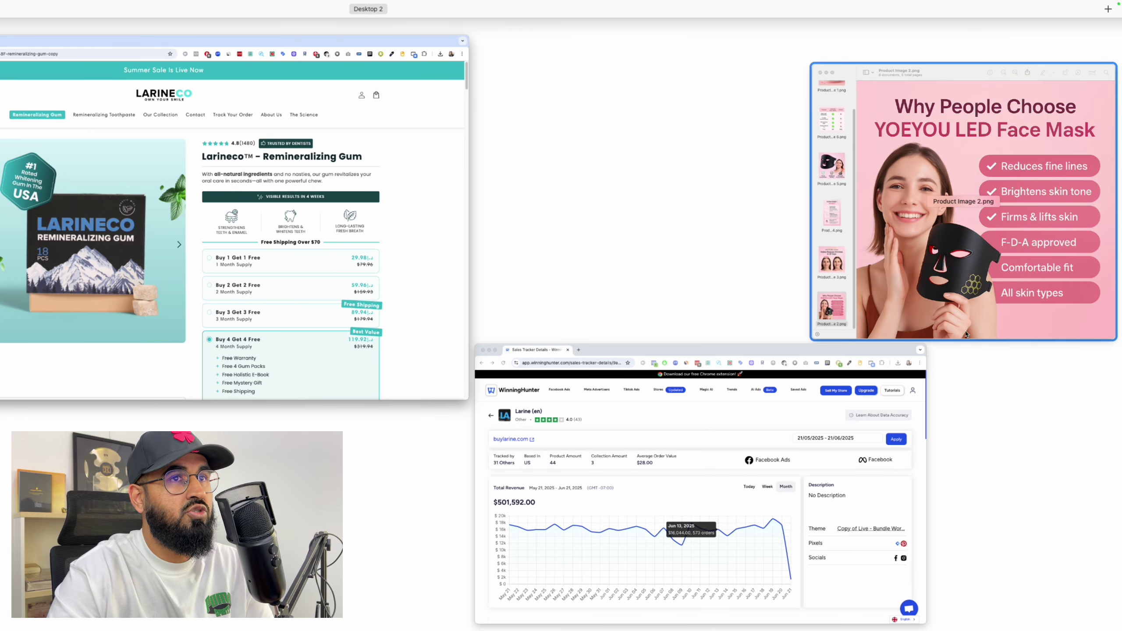
click(925, 294)
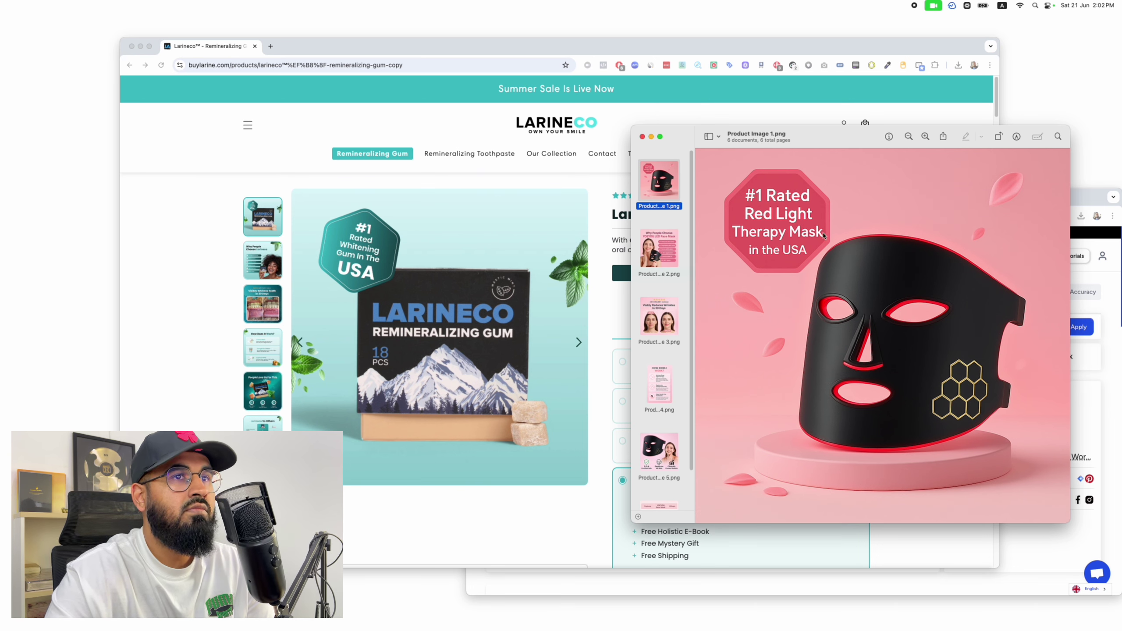
click(665, 252)
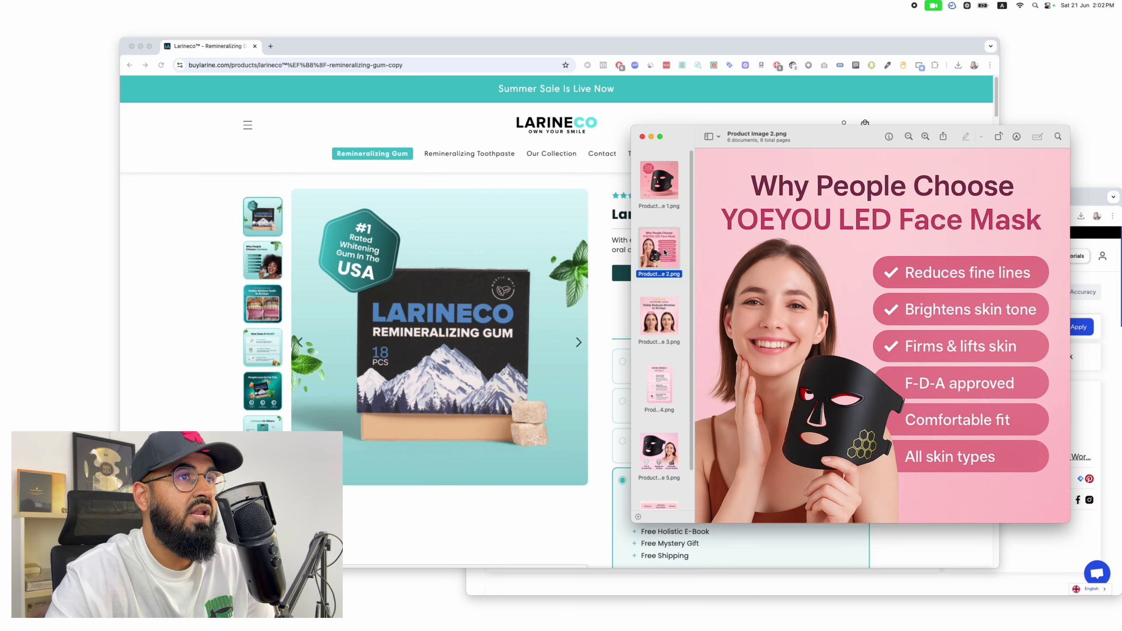
click(463, 297)
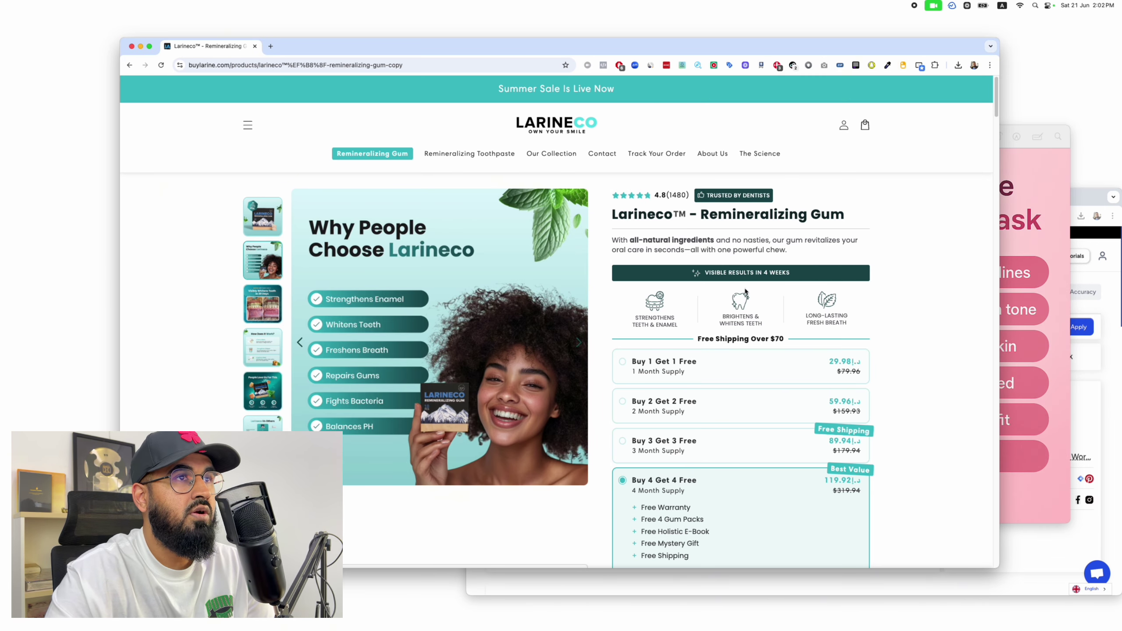
Step: Narrow the Larineco window slightly, then view face mask Product Image 3 and Product Image 4 beside its gallery
drag(999, 569, 969, 574)
click(1017, 309)
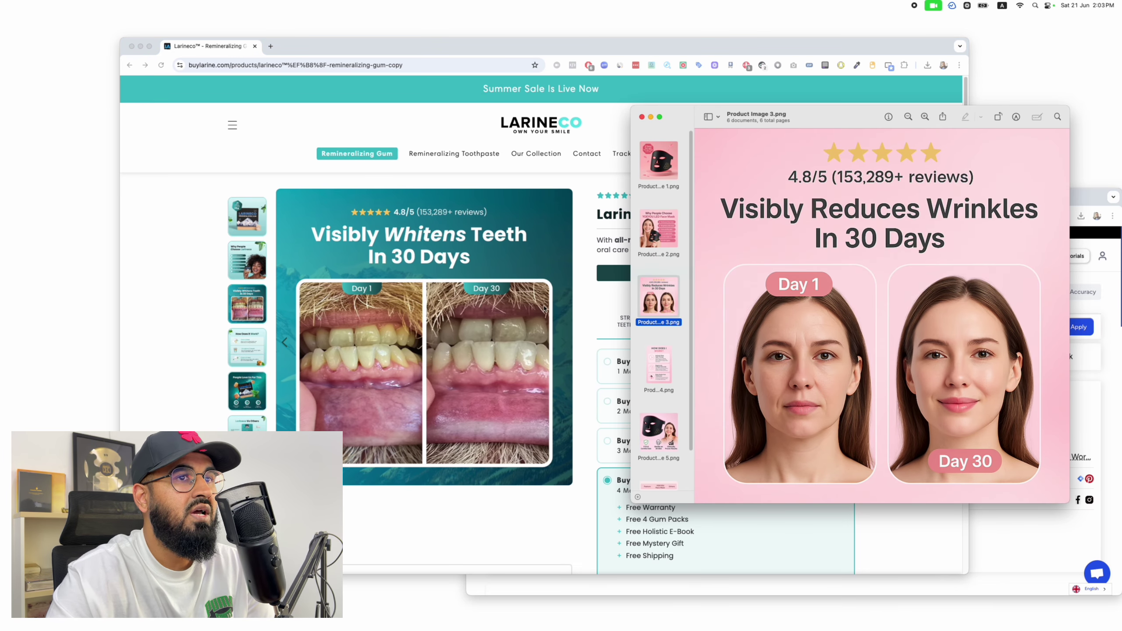
click(659, 366)
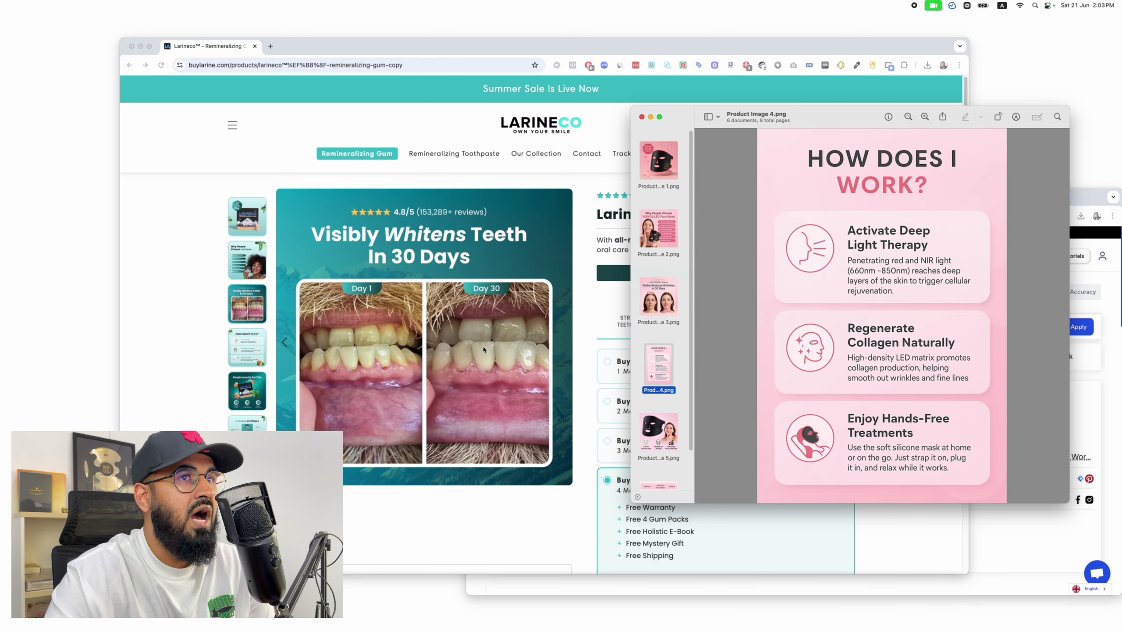
Step: Compare the gallery's "How Does It Work?" image with Product Image 4, and "People Love Us For This" with Product Image 5
click(240, 336)
click(678, 303)
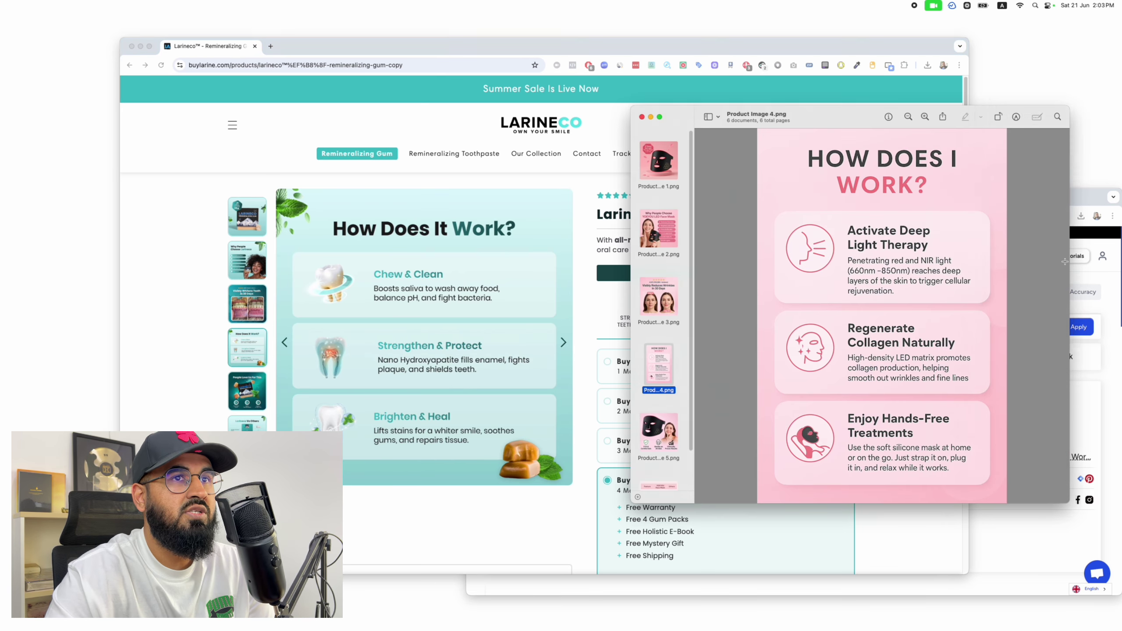
click(234, 401)
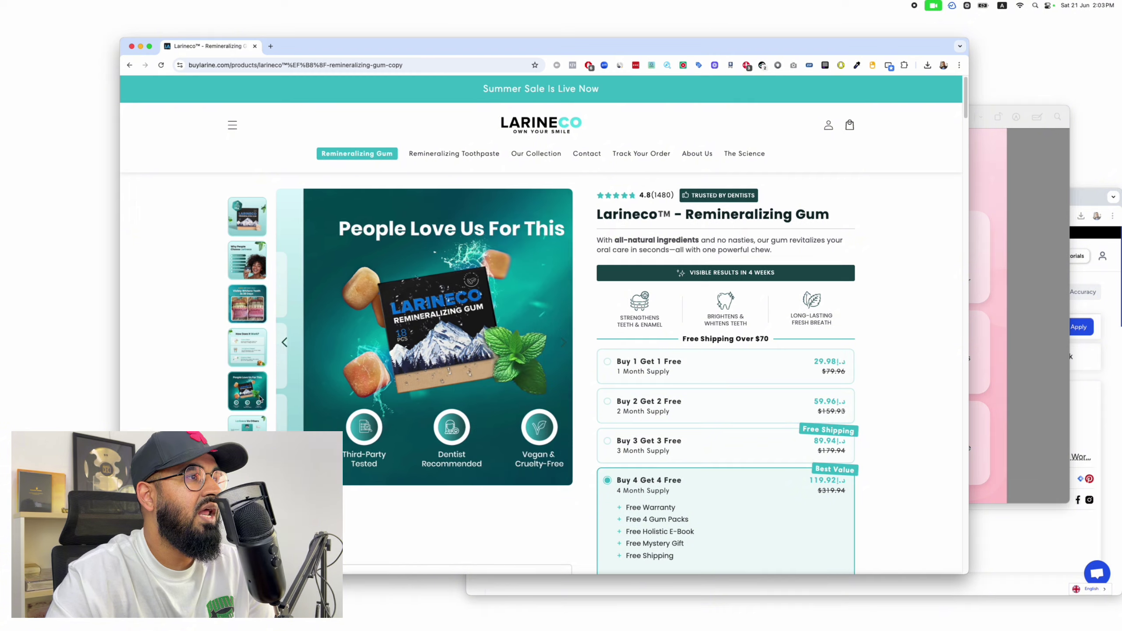
click(1045, 295)
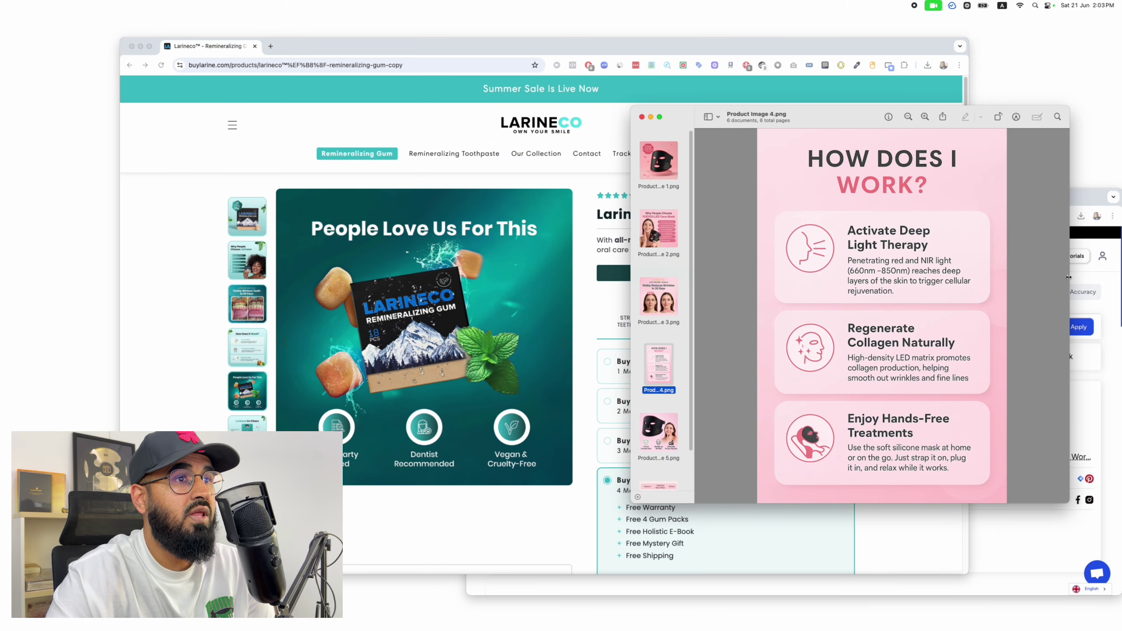
click(686, 424)
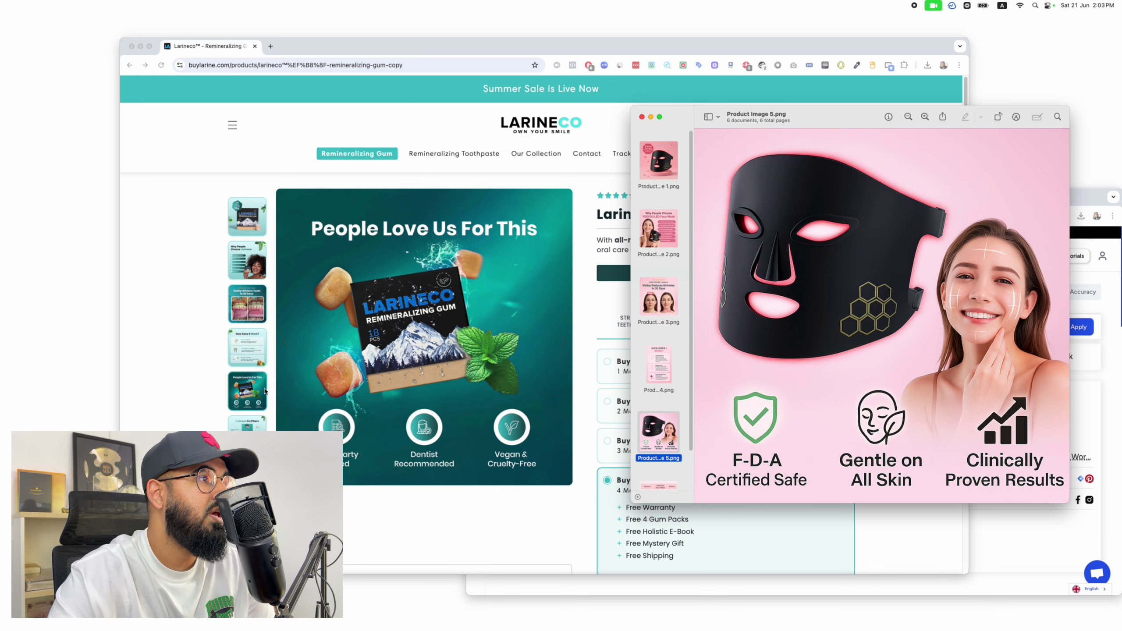
Step: Compare the gallery's "Larineco Vs Others" image with the face mask comparison table in Product Image 6
click(247, 424)
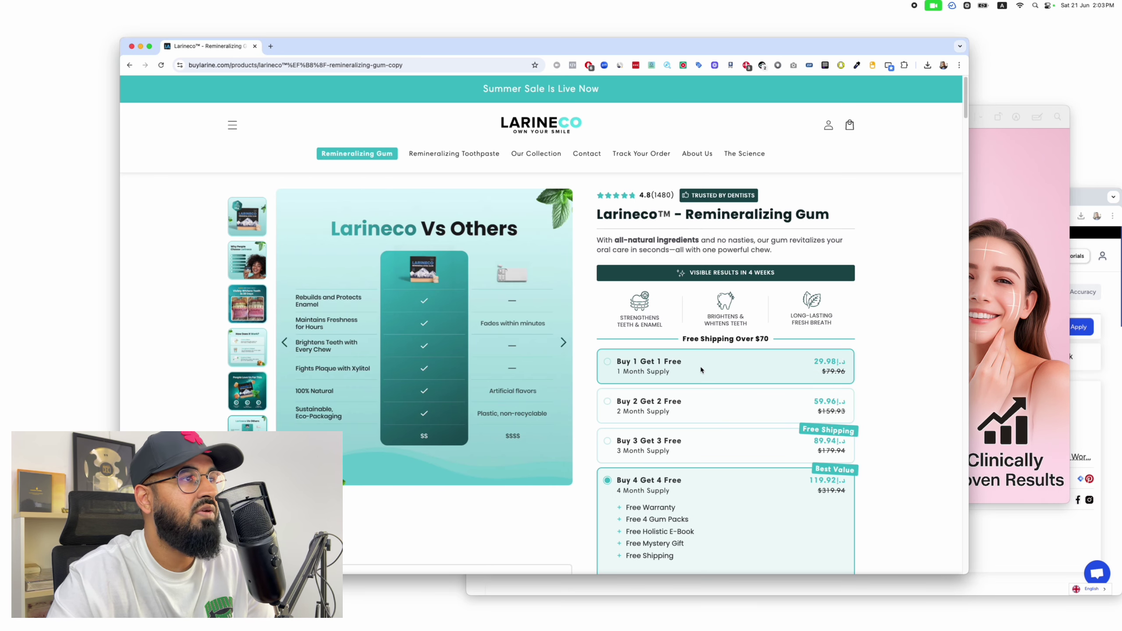
click(1055, 304)
click(669, 485)
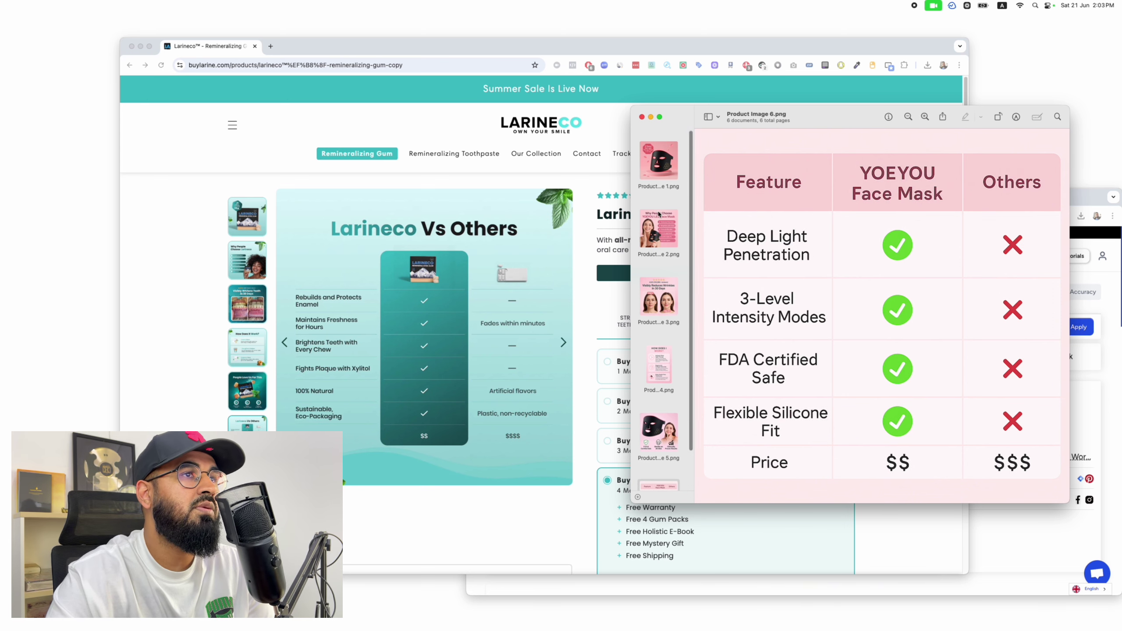
Step: Compare face mask Product Image 1 with the first Larineco gallery image, the gum box with the "#1 Rated" badge
click(658, 172)
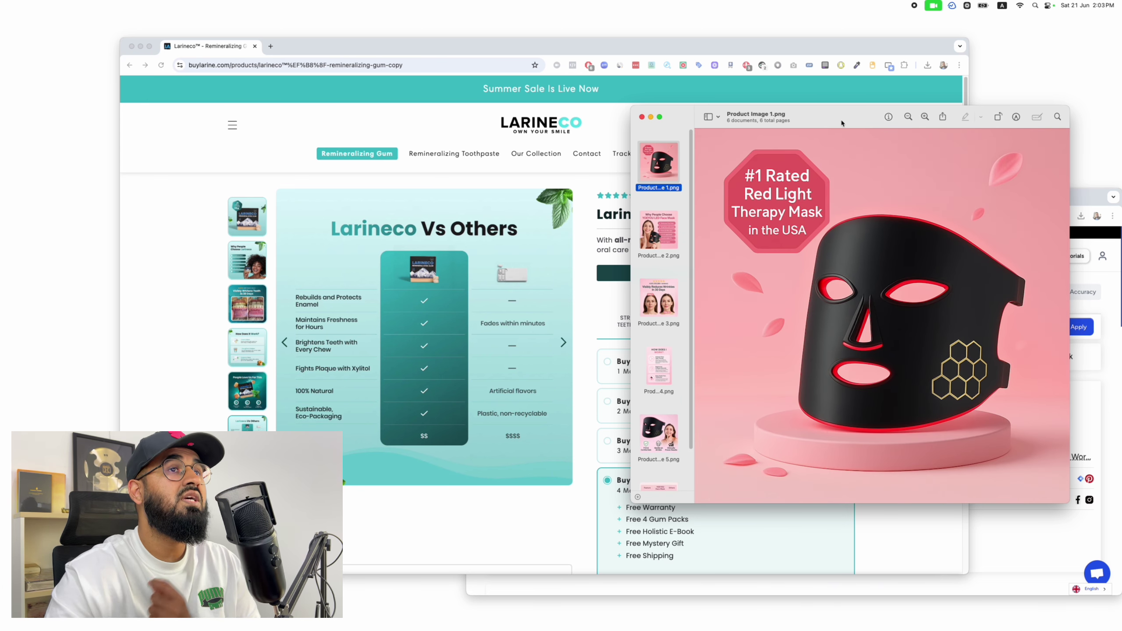
click(274, 346)
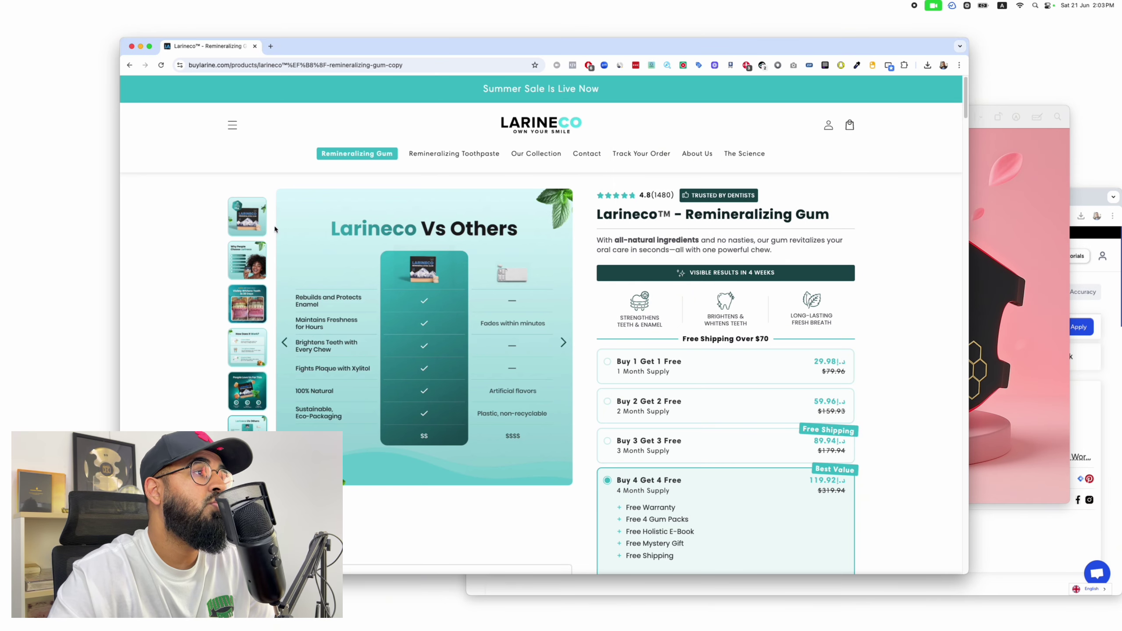
click(264, 221)
click(1028, 264)
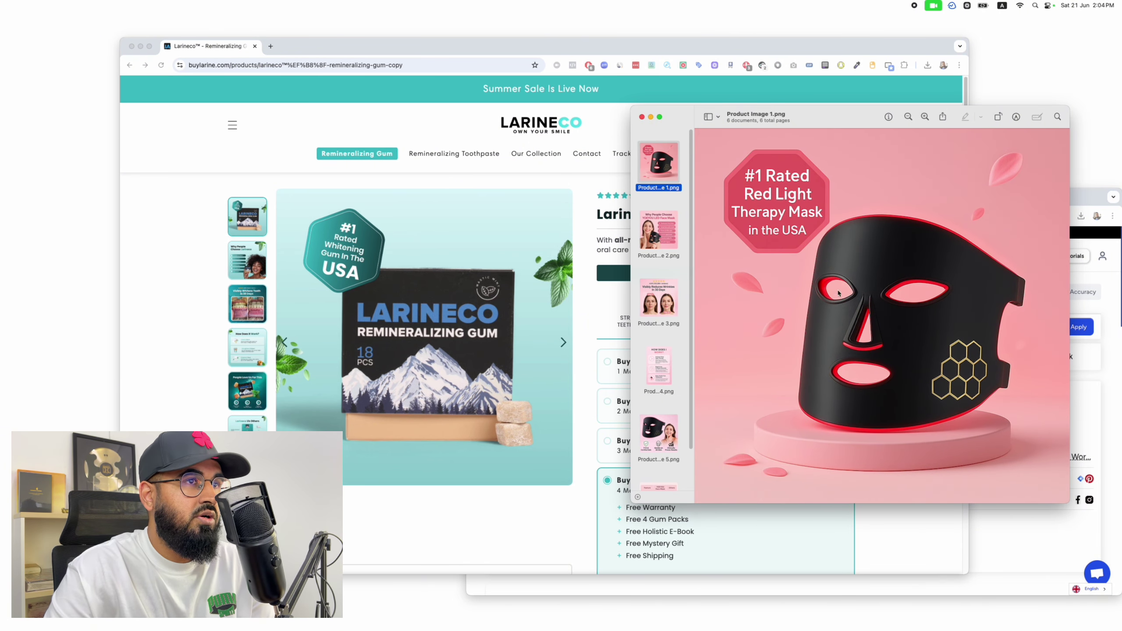
Step: Look through face mask Product Images 2, 3 and 4 in Preview and return to Product Image 1
scroll(670, 239, up, 2)
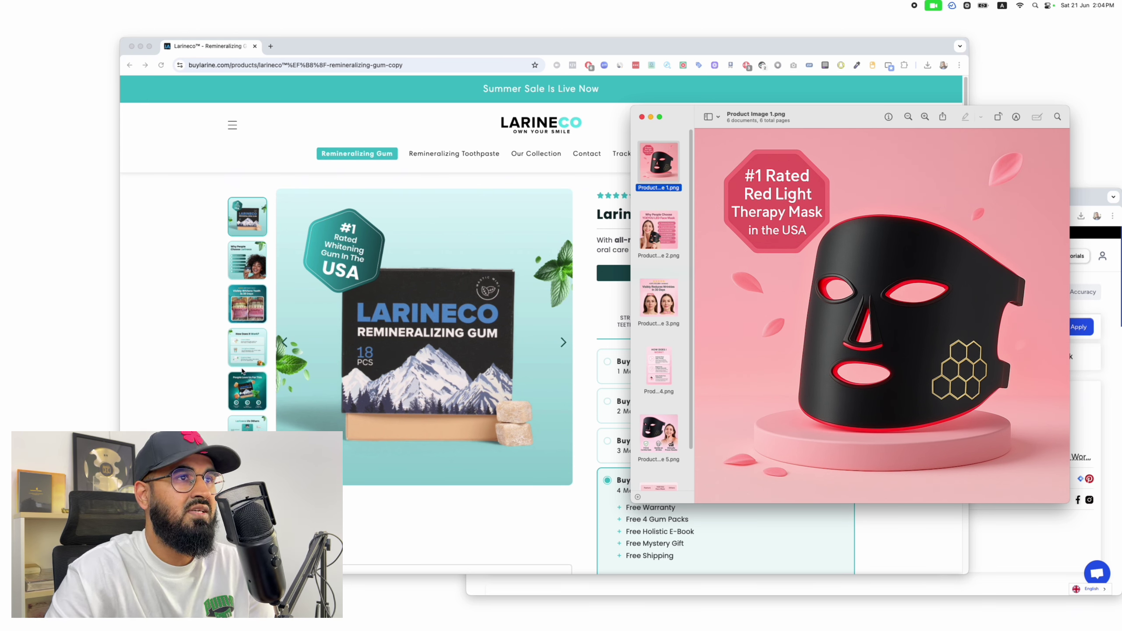
click(658, 230)
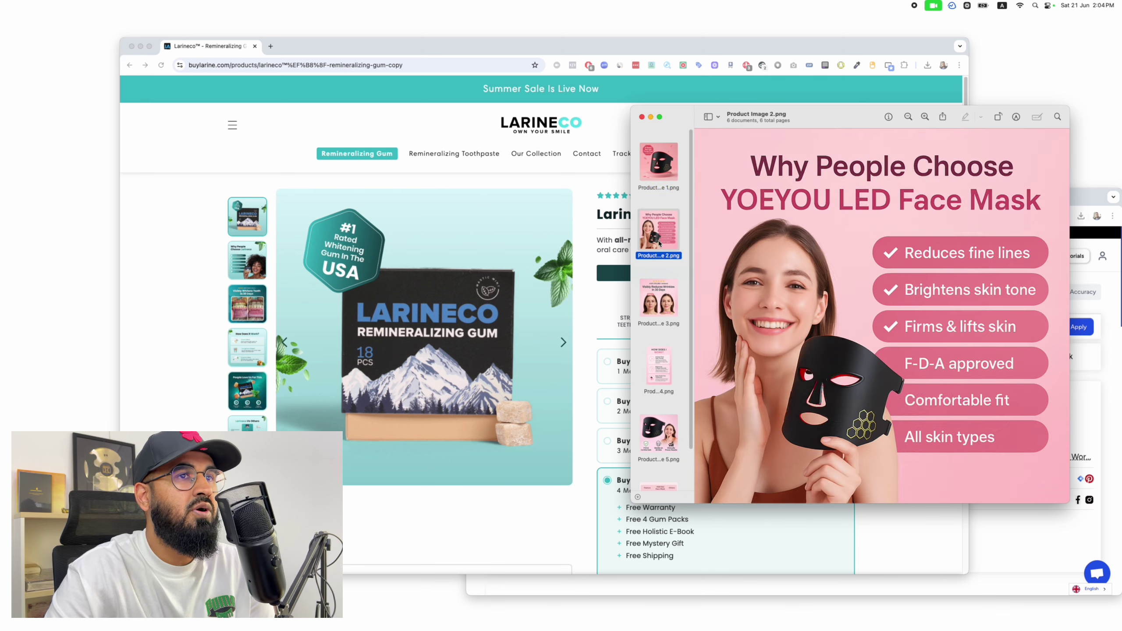
click(658, 297)
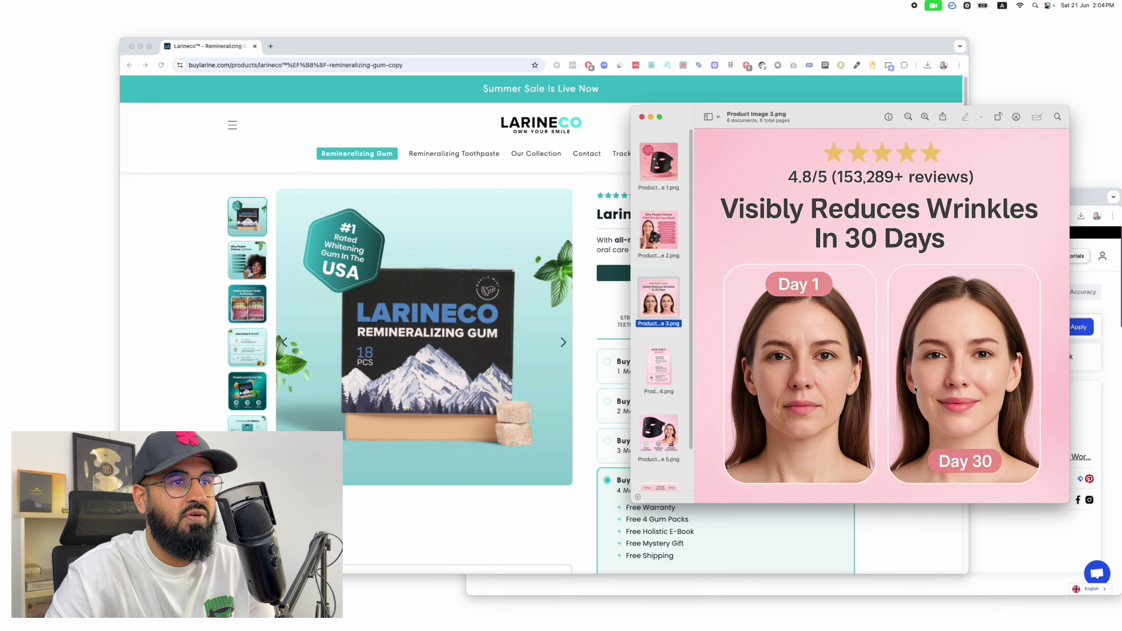
click(658, 366)
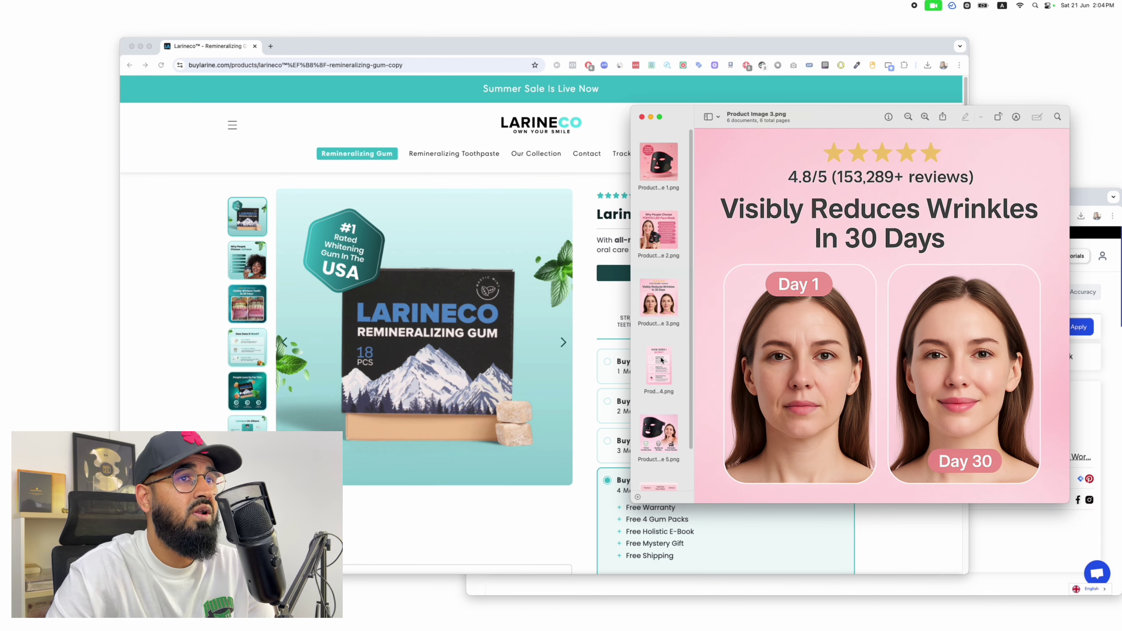
click(658, 422)
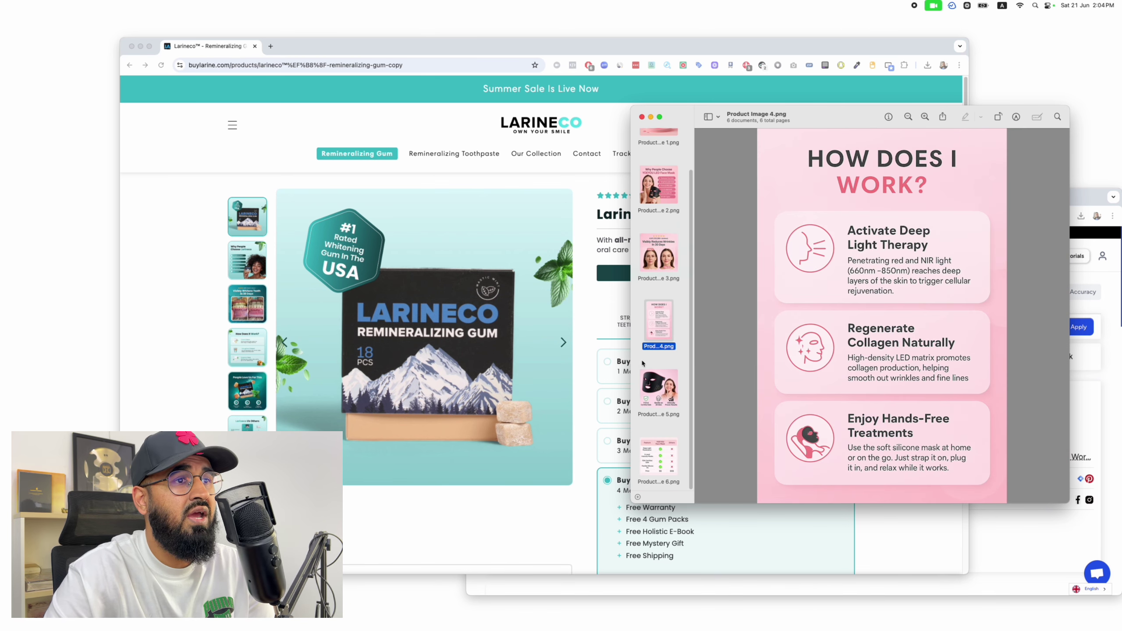
scroll(658, 309, up, 2)
click(658, 161)
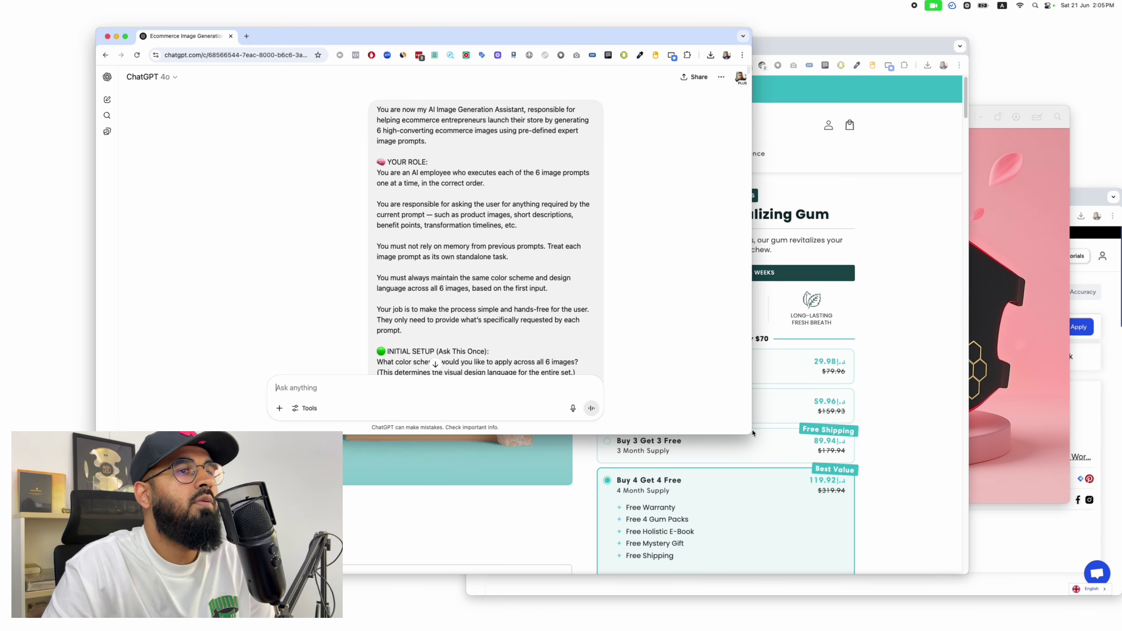
Step: In the ChatGPT window, open a new blank chat in a second tab, then close it to return to the image-generation chat
drag(745, 428, 809, 454)
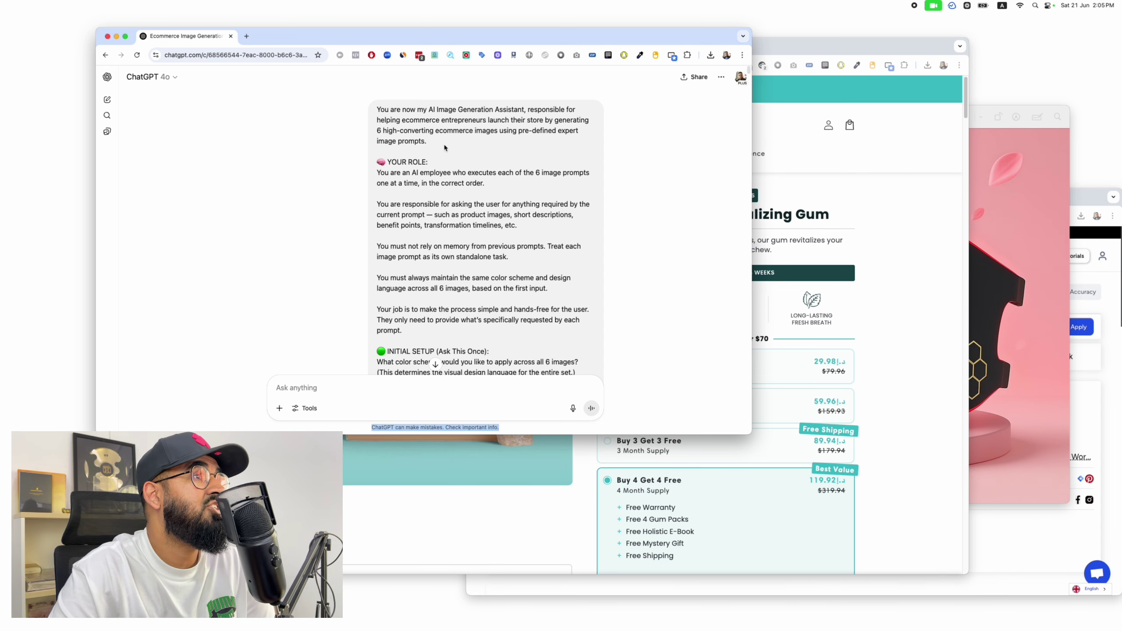
click(617, 101)
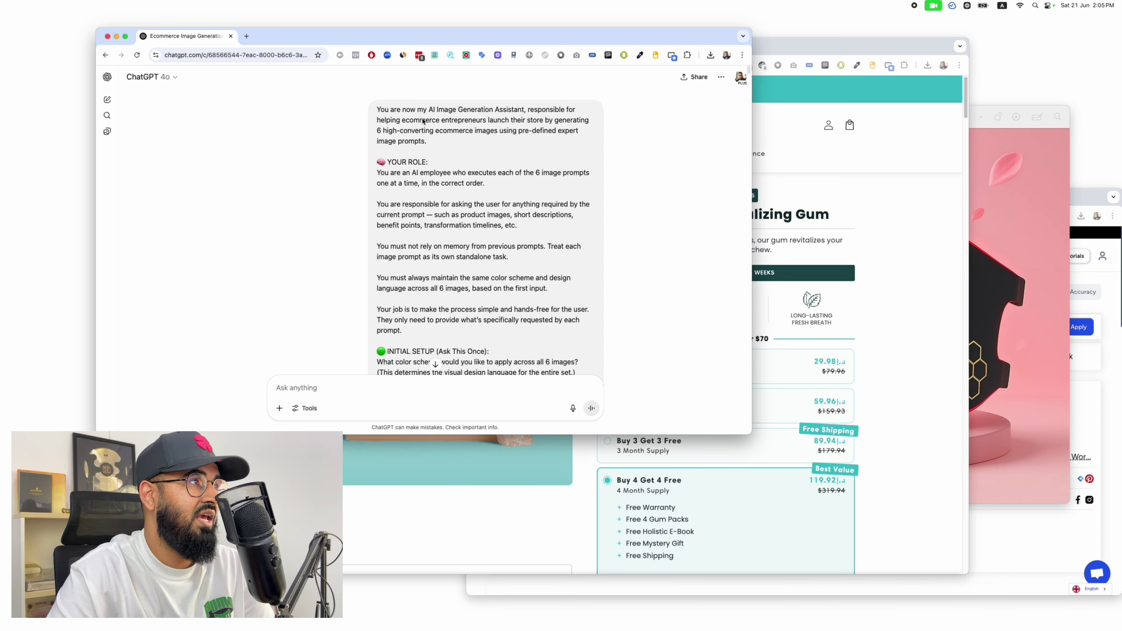
right_click(108, 99)
click(121, 104)
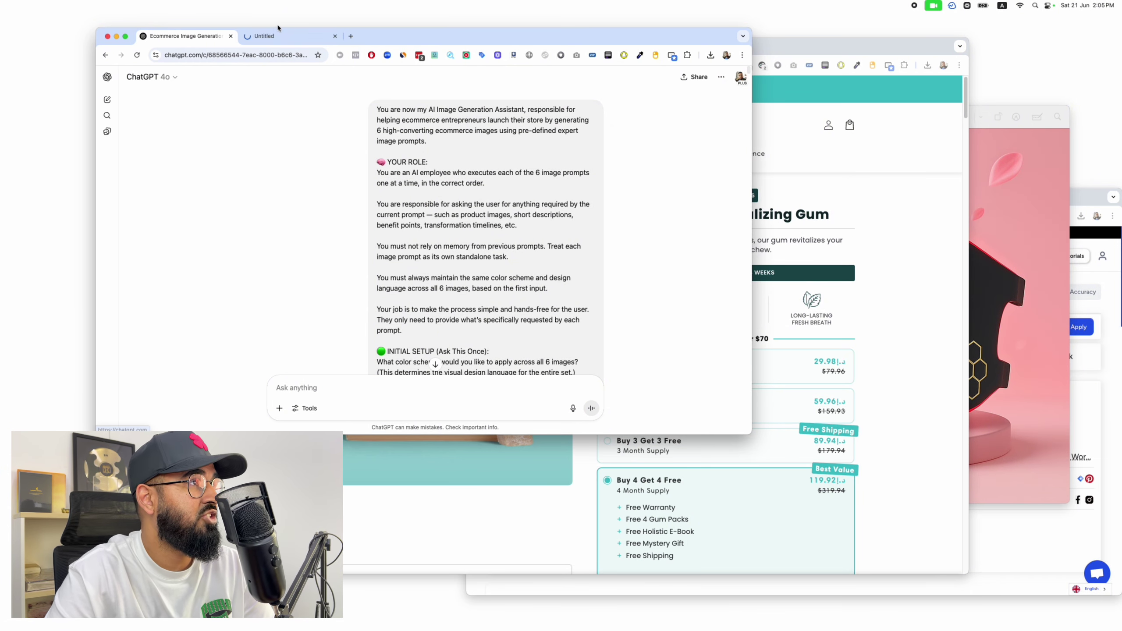
click(283, 36)
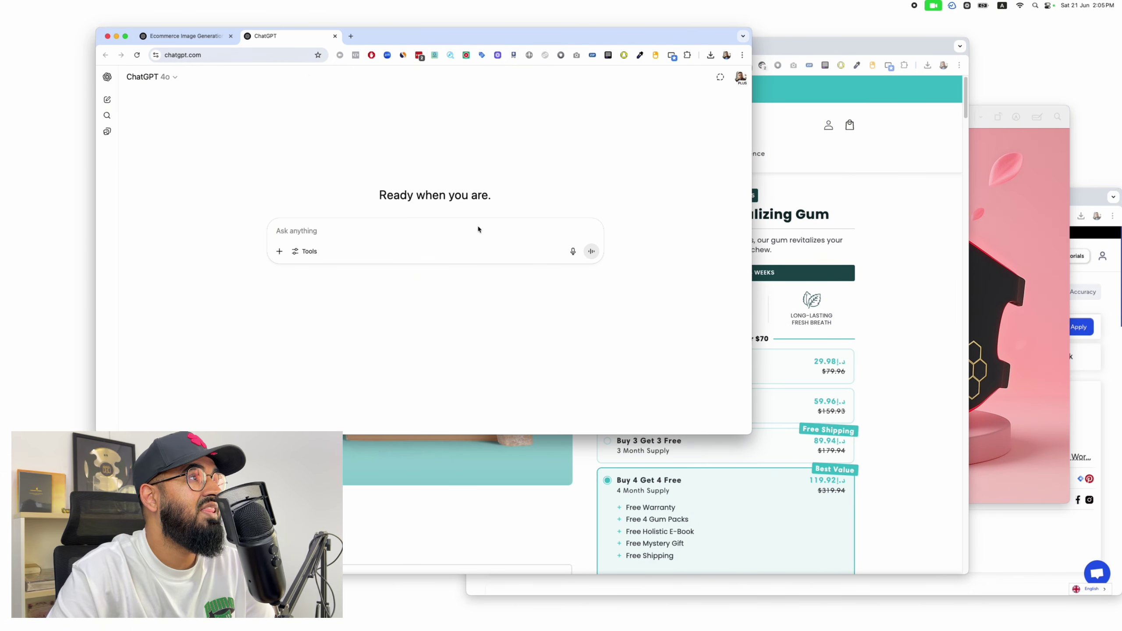
click(335, 37)
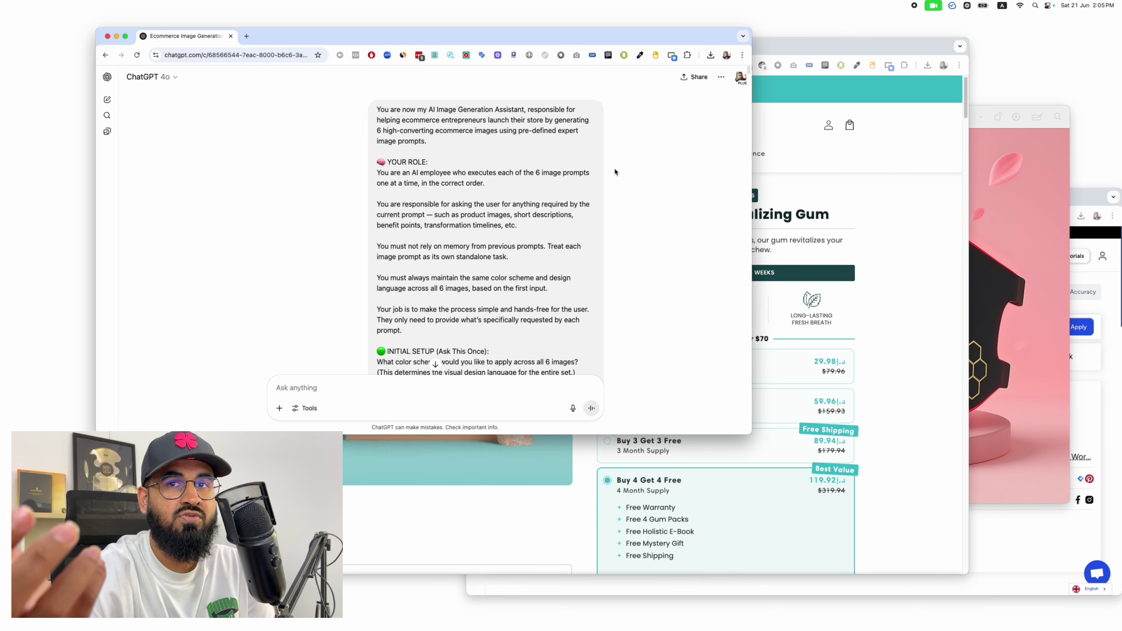
Step: Bring back the Larineco page and the Preview window, and review Product Images 1 to 4, ending on Product Image 1
click(923, 327)
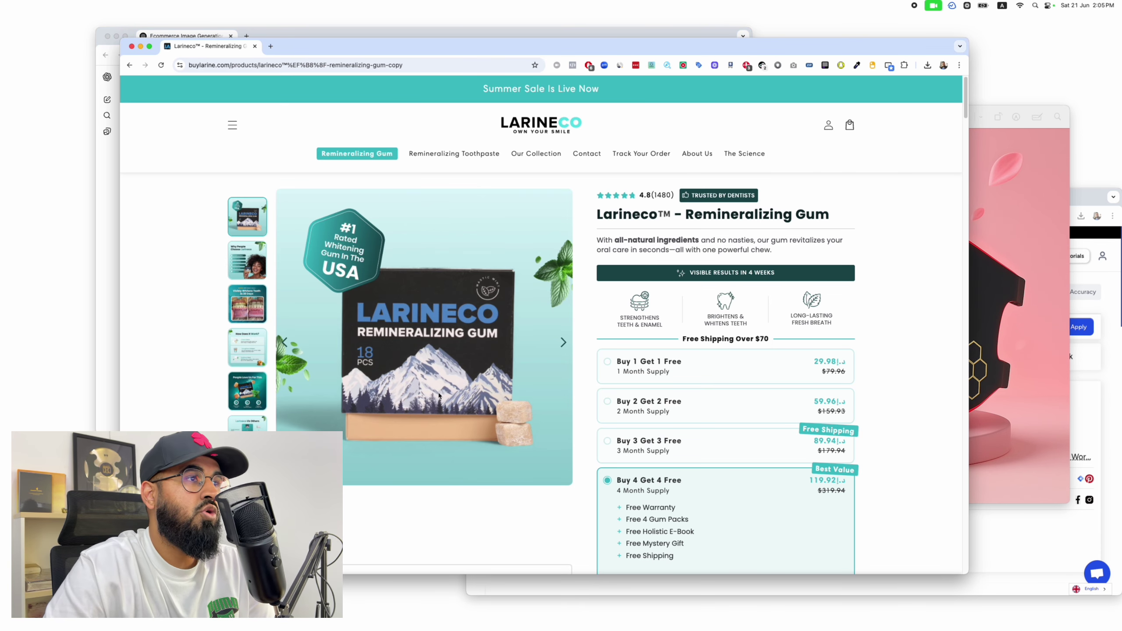
click(983, 277)
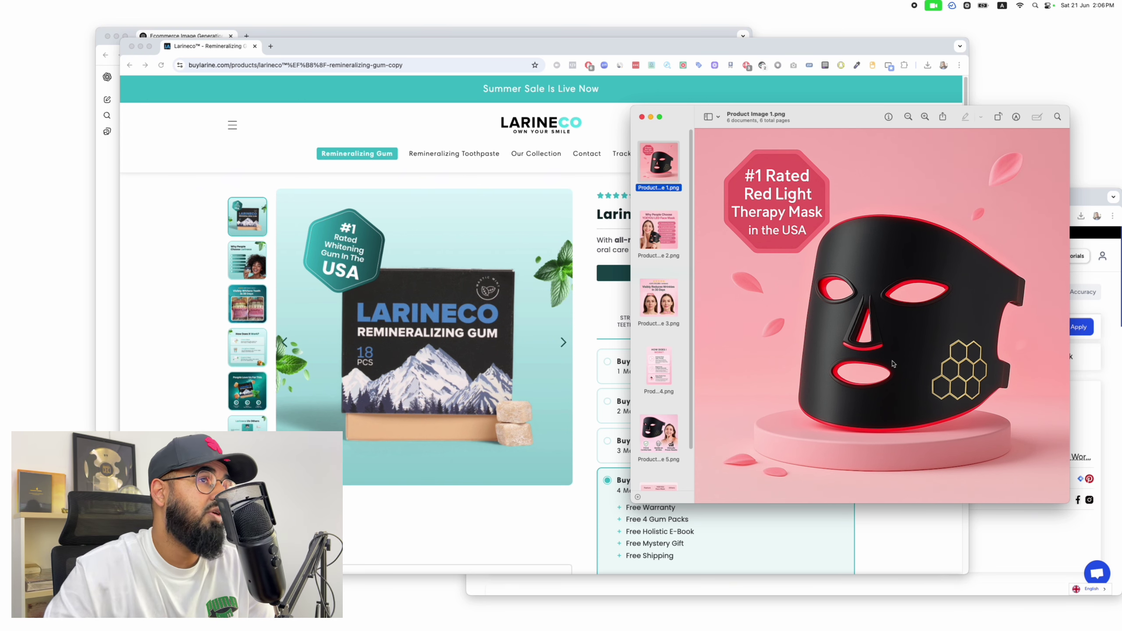
click(667, 237)
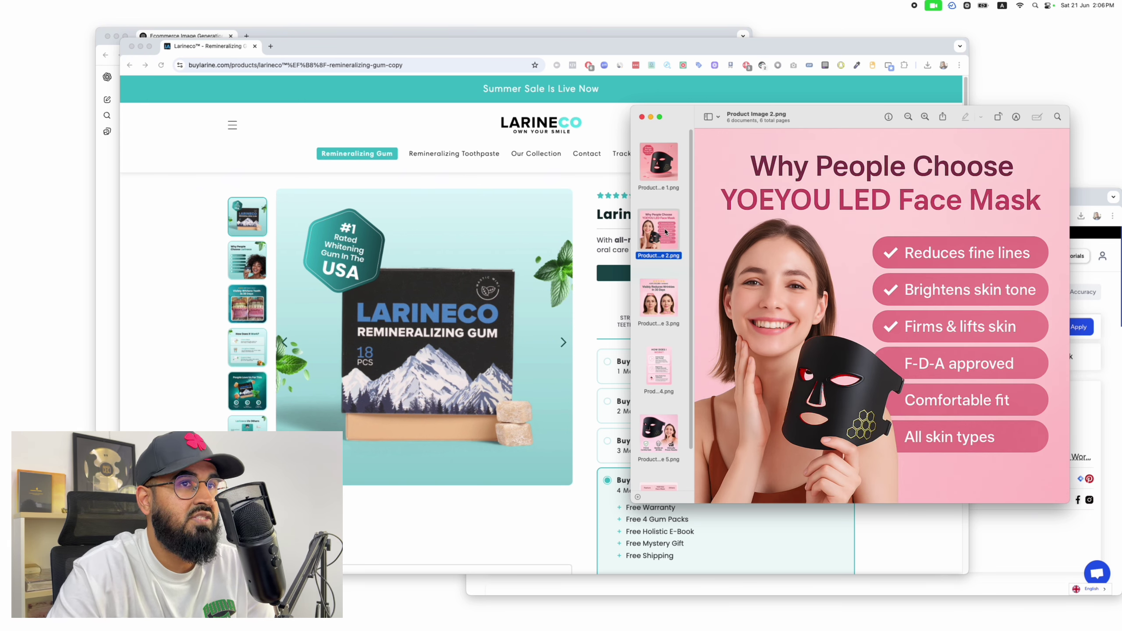
click(653, 281)
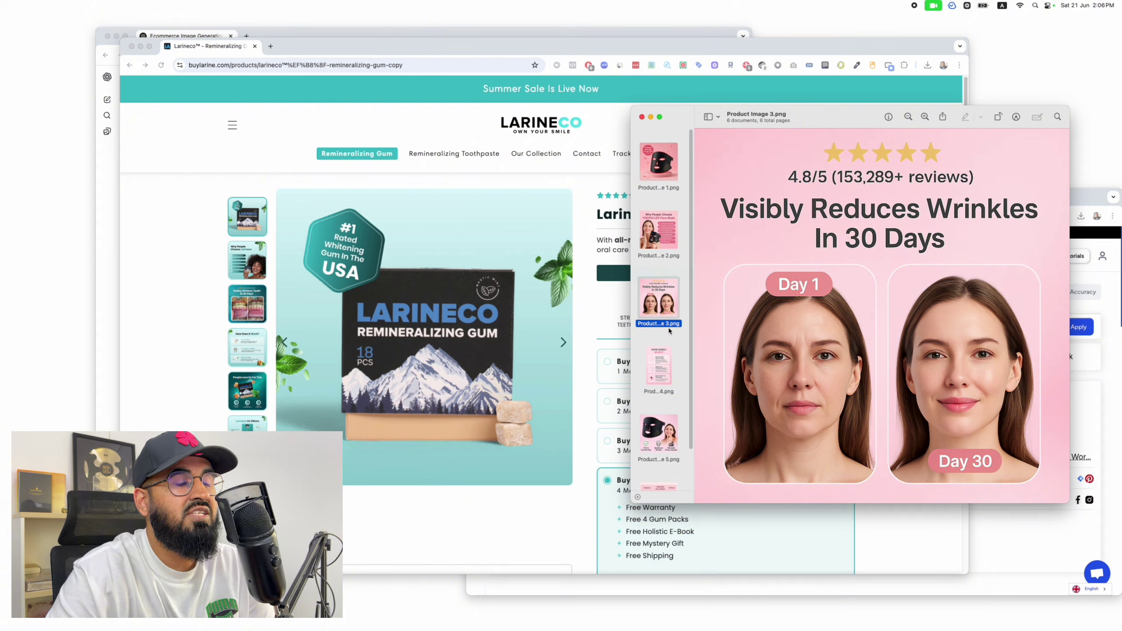
click(668, 386)
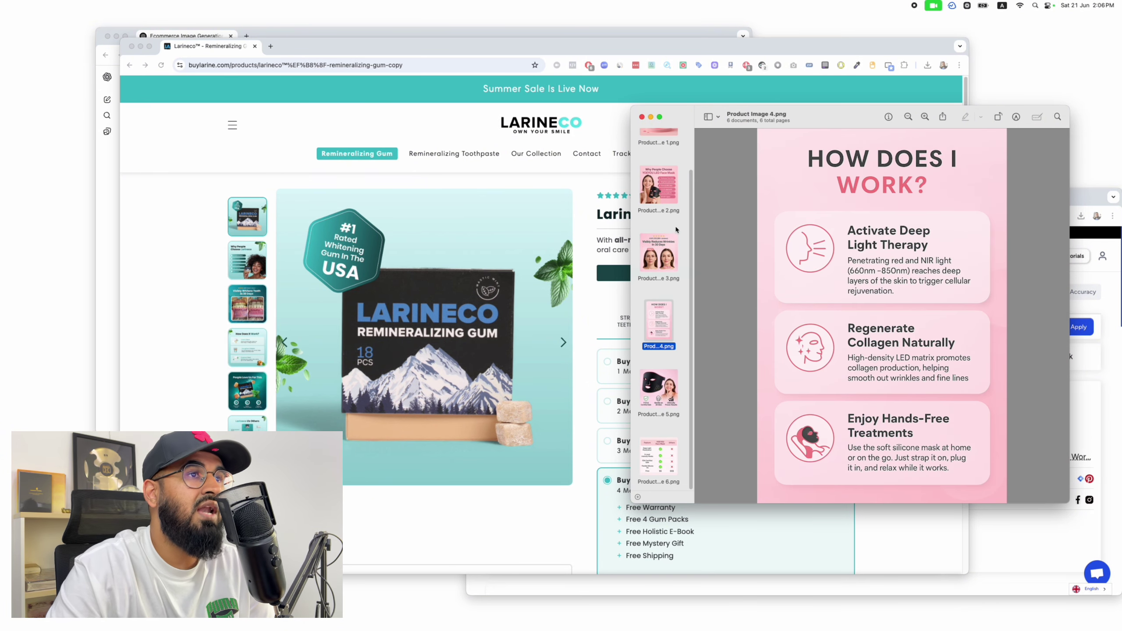
click(661, 167)
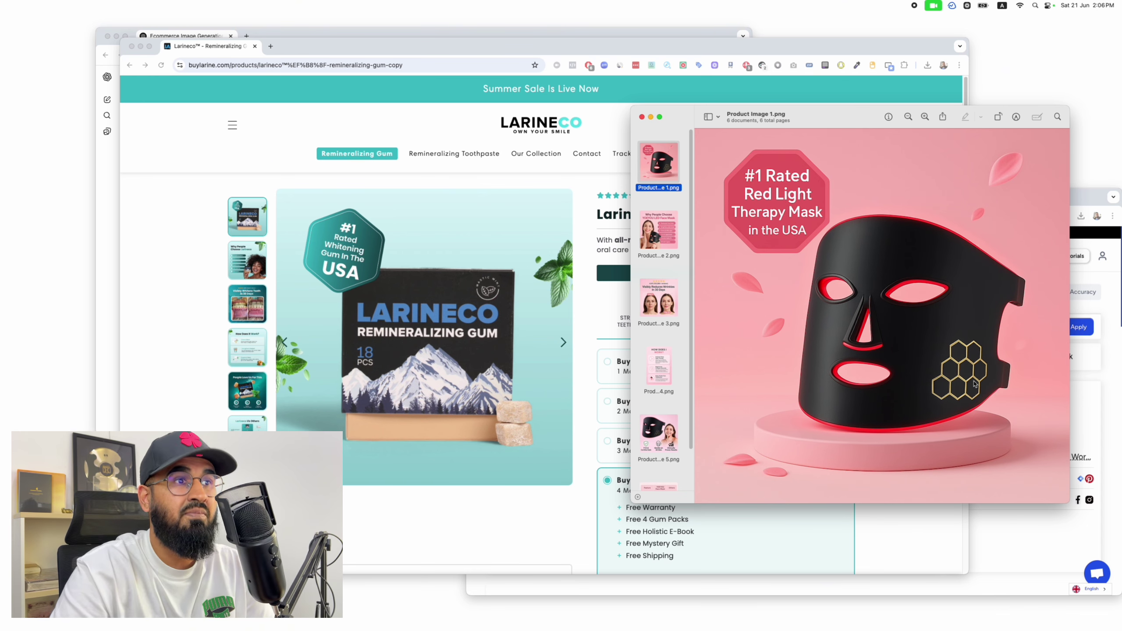
click(664, 249)
scroll(658, 221, up, 1)
click(654, 160)
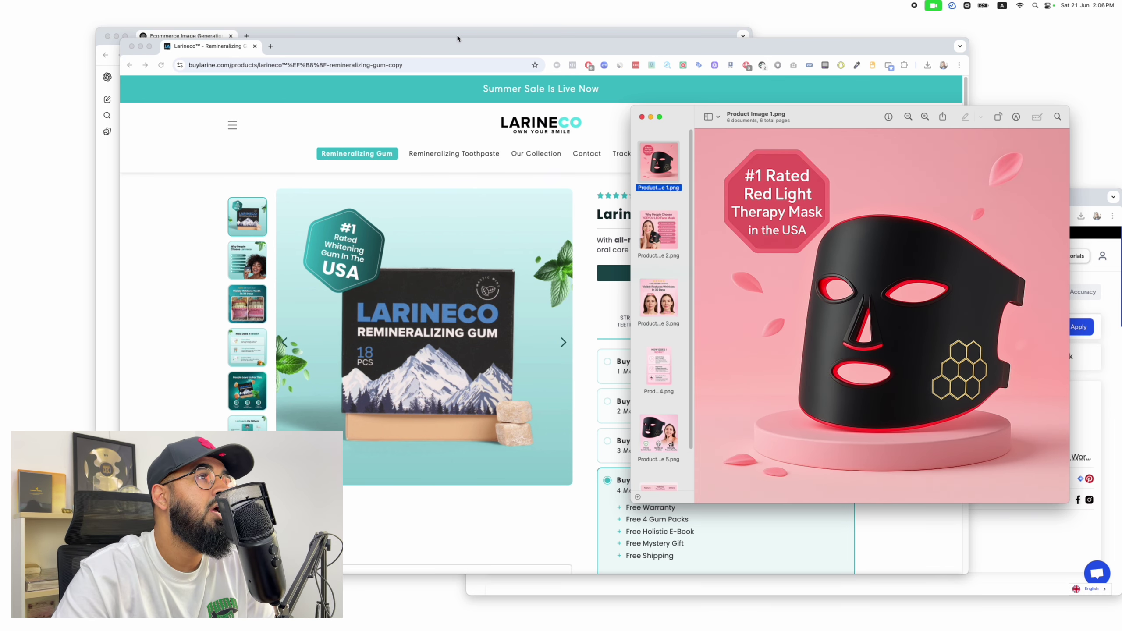
Step: Switch to the ChatGPT image-generation chat and highlight "6-image ecommerce image generation" in its Initial Setup message
click(458, 38)
click(482, 36)
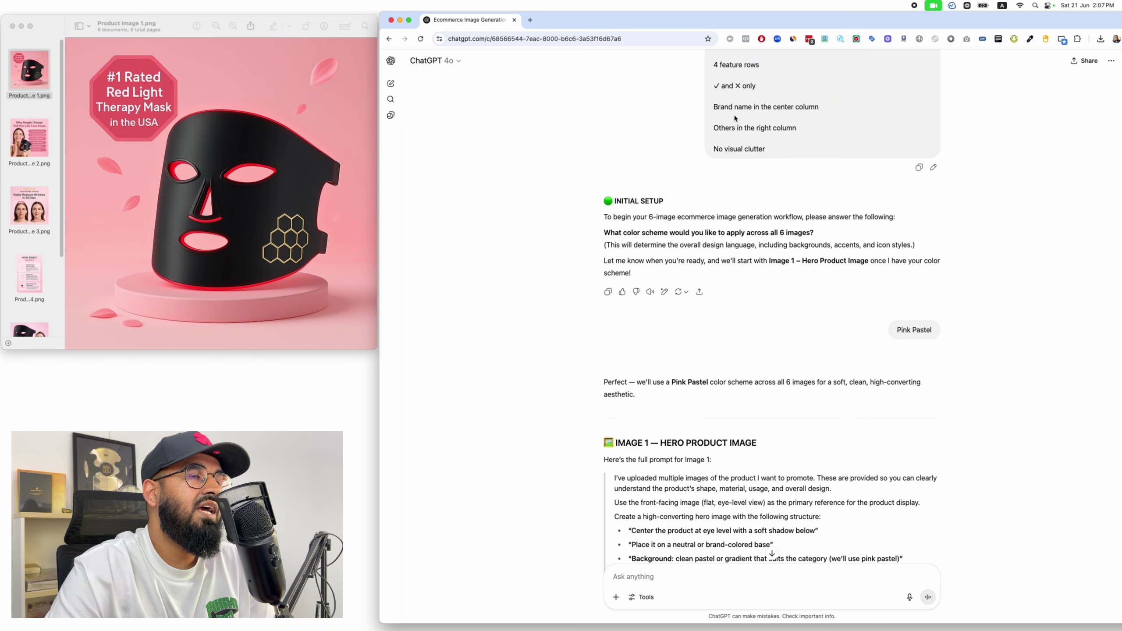
drag(599, 197, 648, 273)
drag(648, 217, 790, 217)
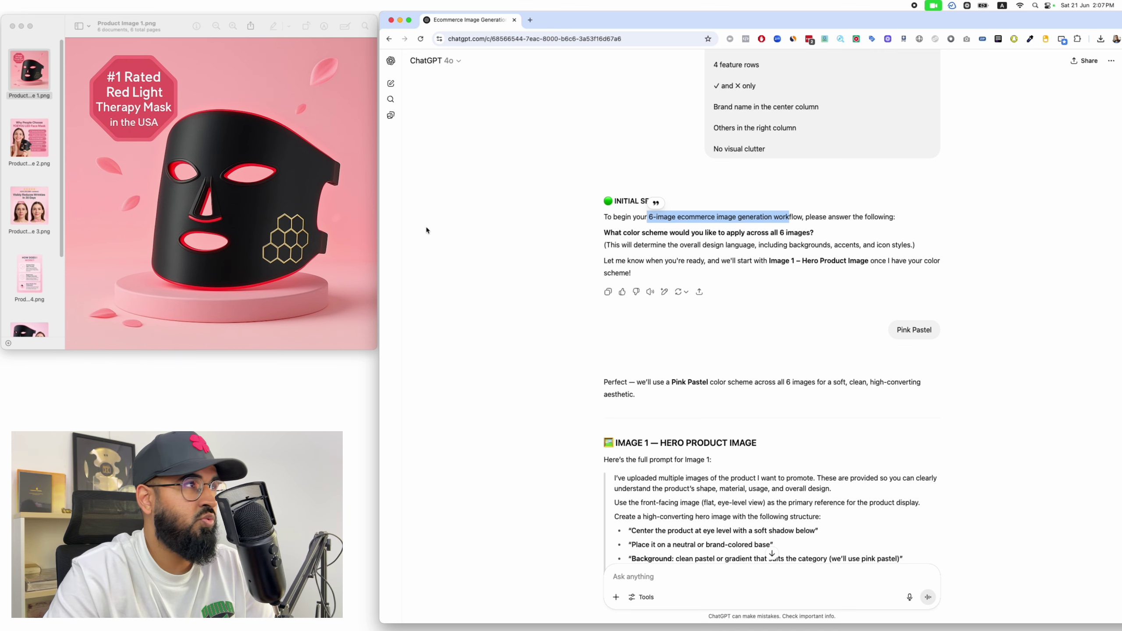
Step: Review face mask Product Images 2 to 6 in Preview beside the ChatGPT chat, ending on Product Image 2
click(240, 265)
click(35, 138)
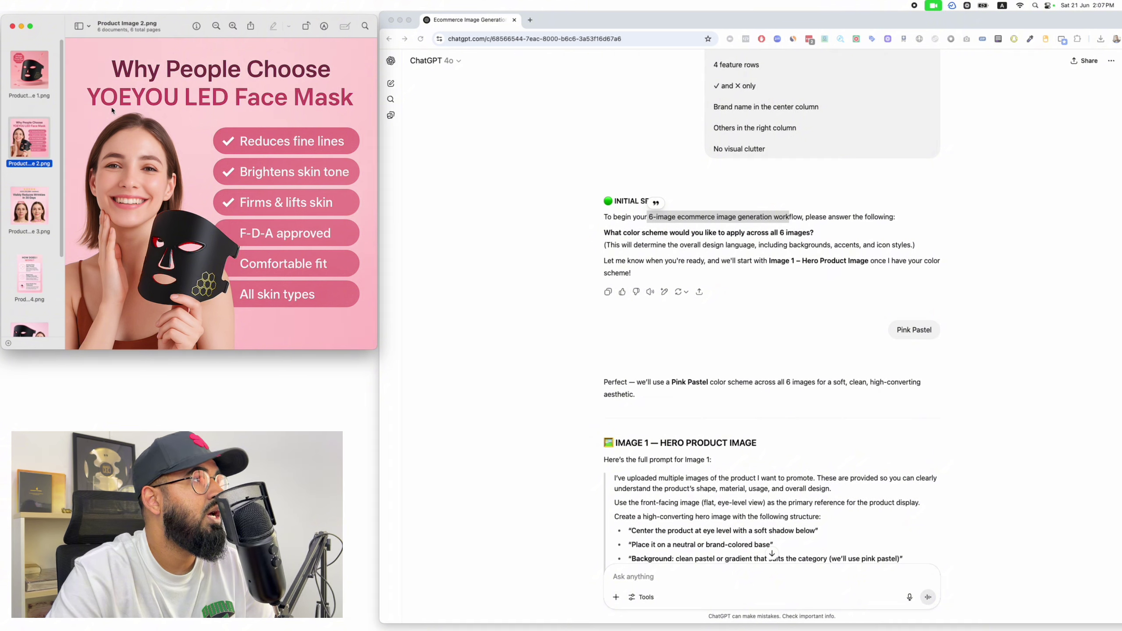
click(47, 213)
click(44, 255)
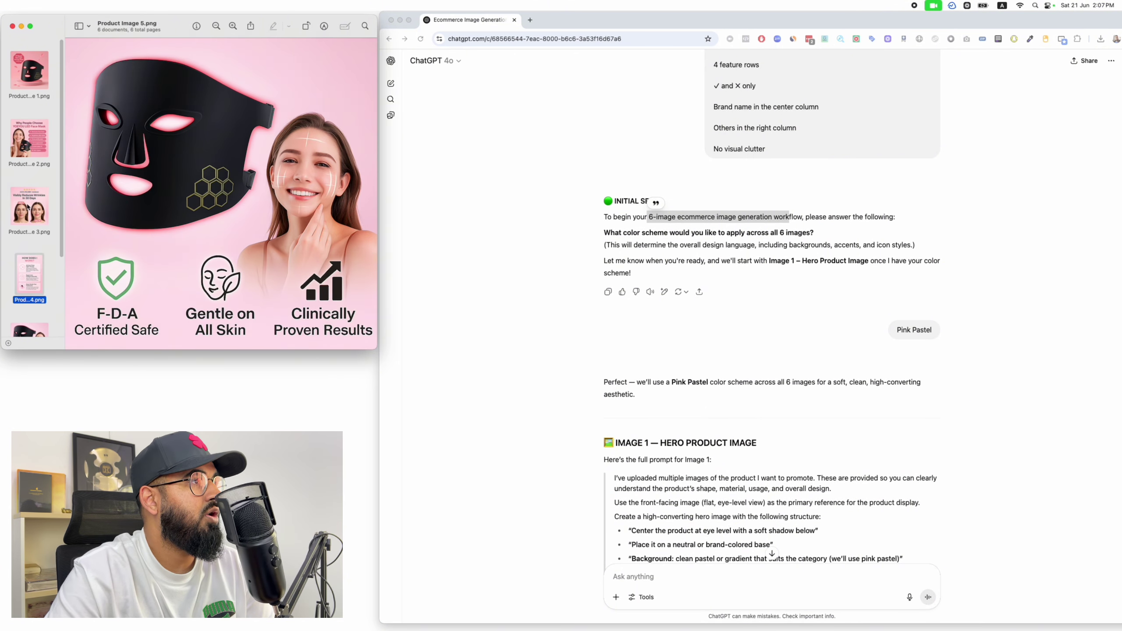
key(Up)
key(Down)
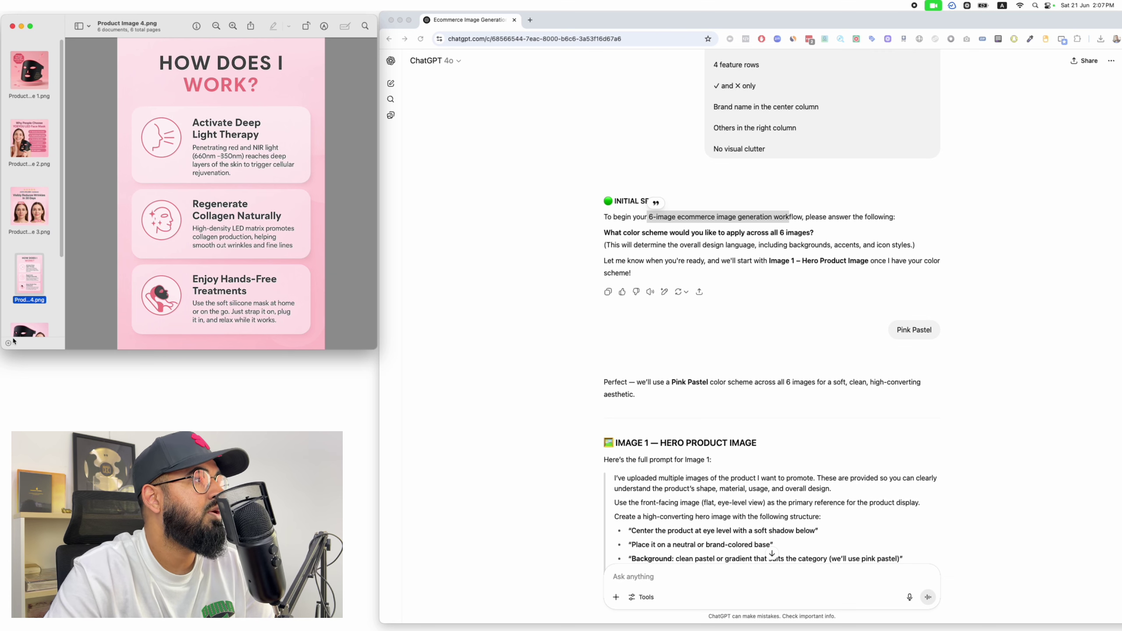
click(27, 330)
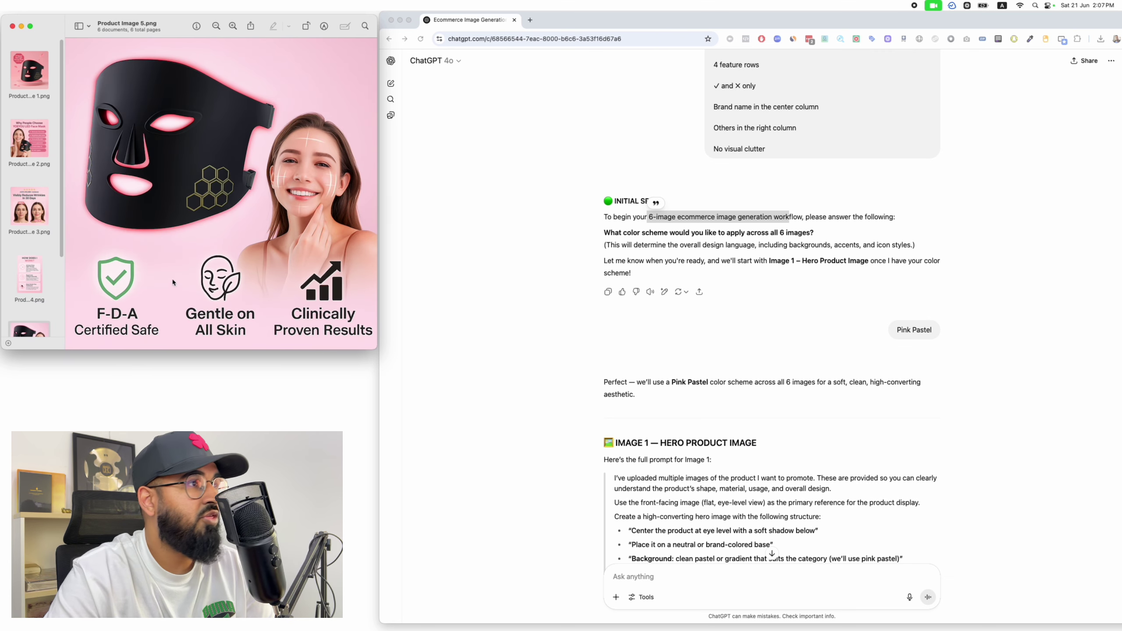
scroll(55, 246, down, 3)
click(29, 325)
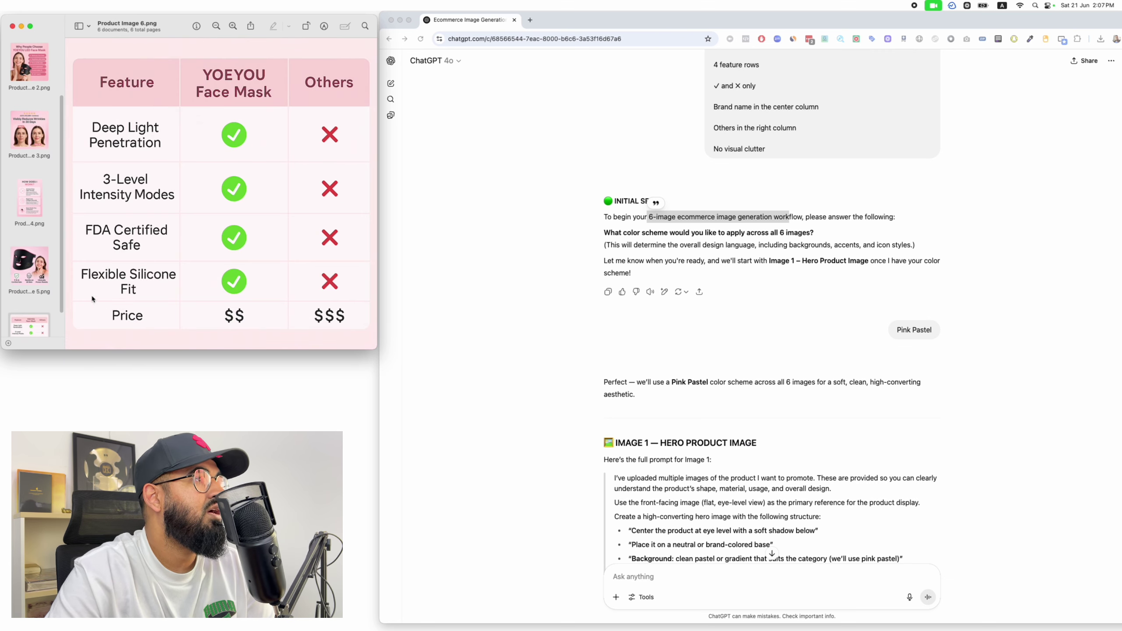
click(42, 65)
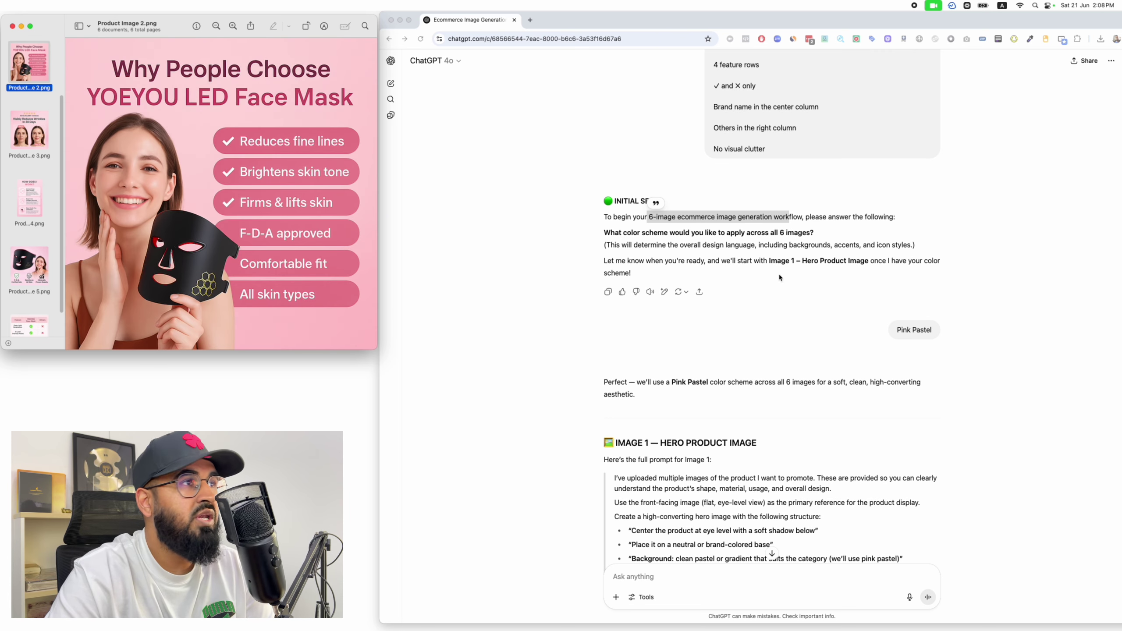
Step: Show Product Image 1 in Preview and highlight the full "Pink Pastel" reply in the ChatGPT chat
key(Up)
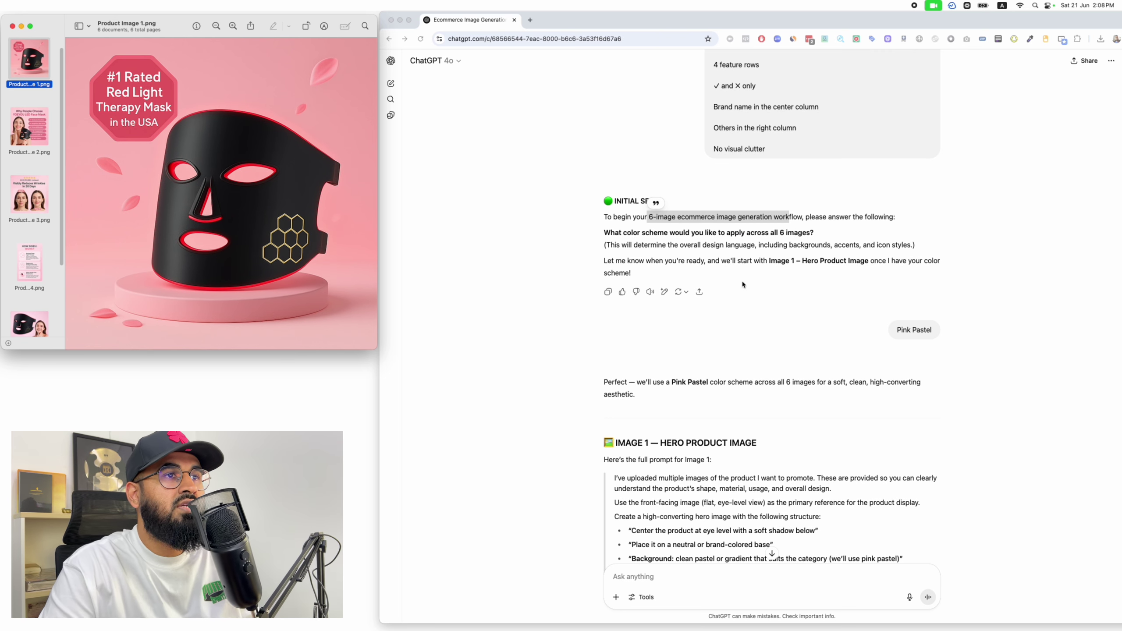
click(924, 330)
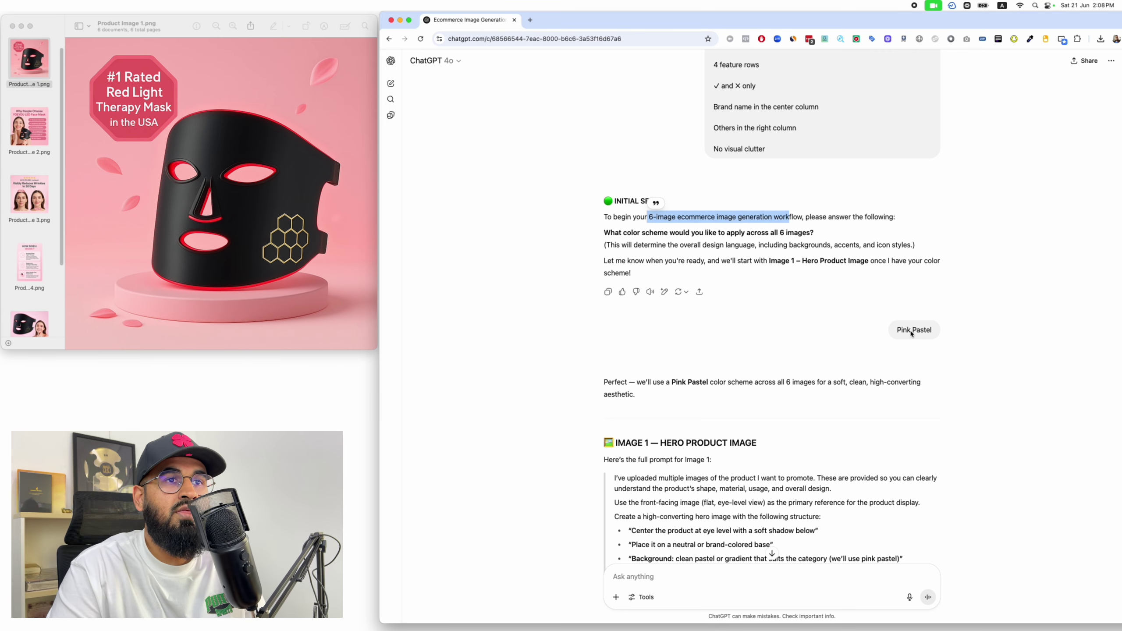
drag(911, 330, 936, 334)
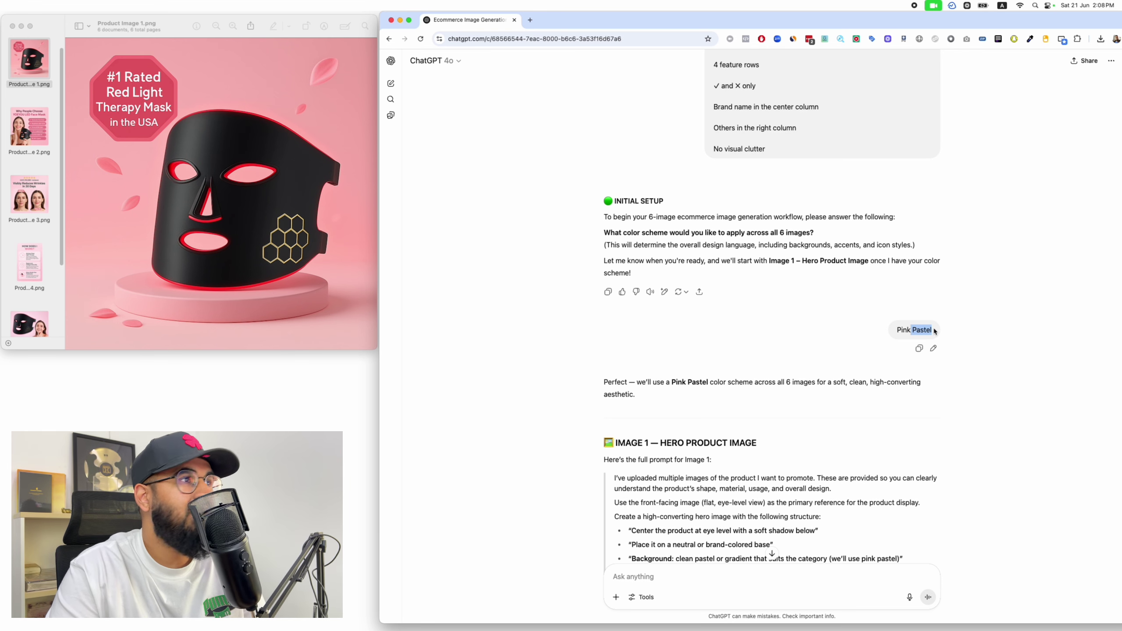
click(335, 277)
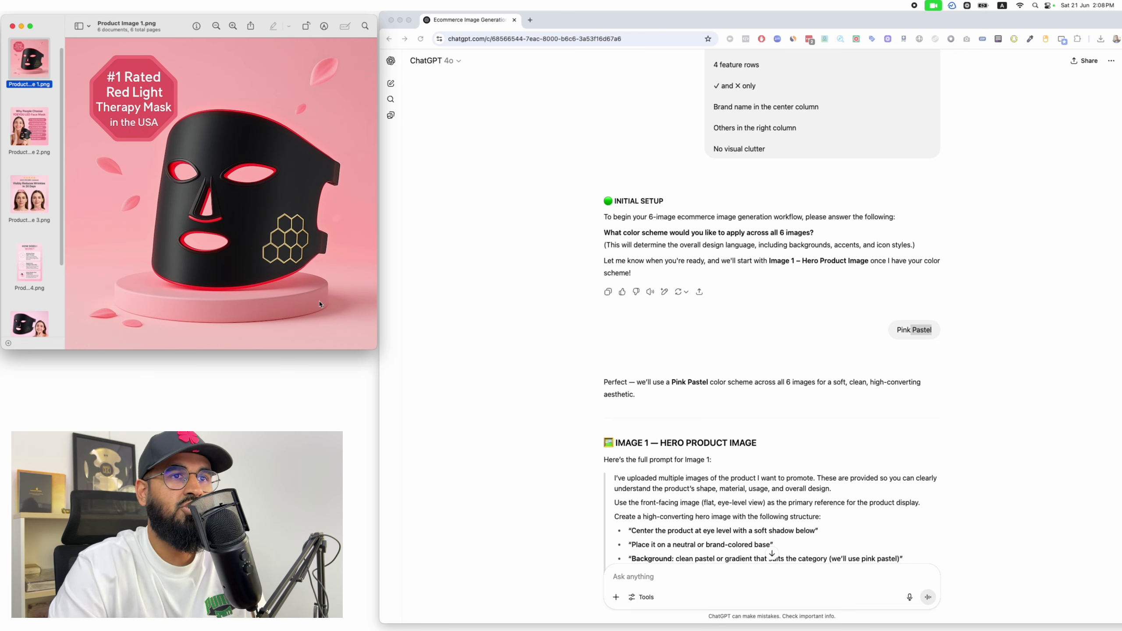
click(617, 326)
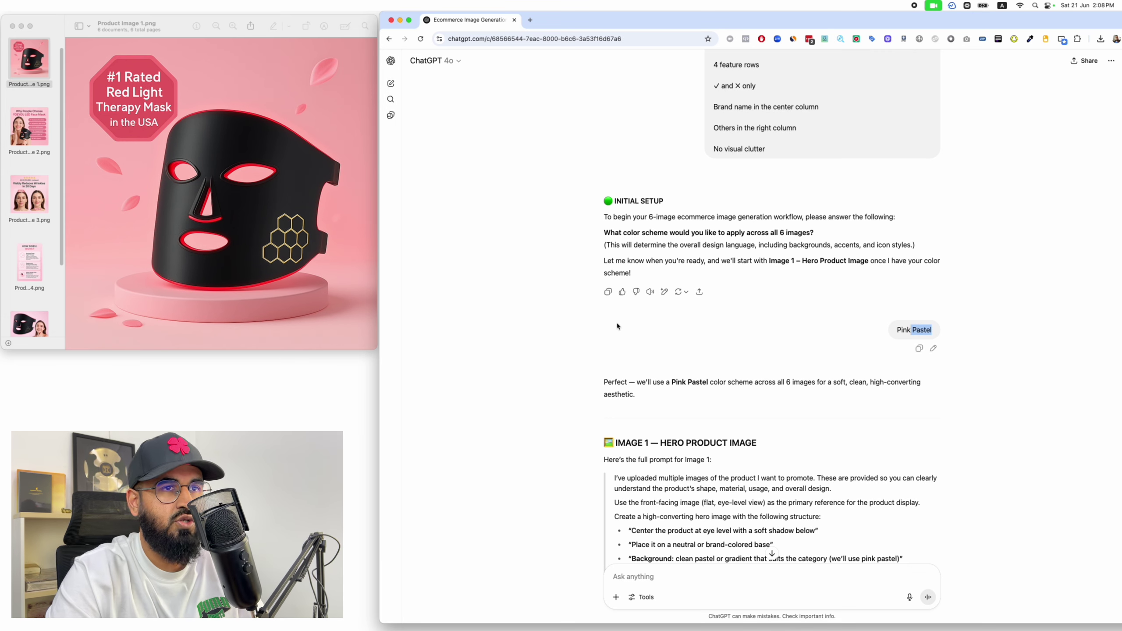
click(979, 340)
drag(959, 331, 905, 324)
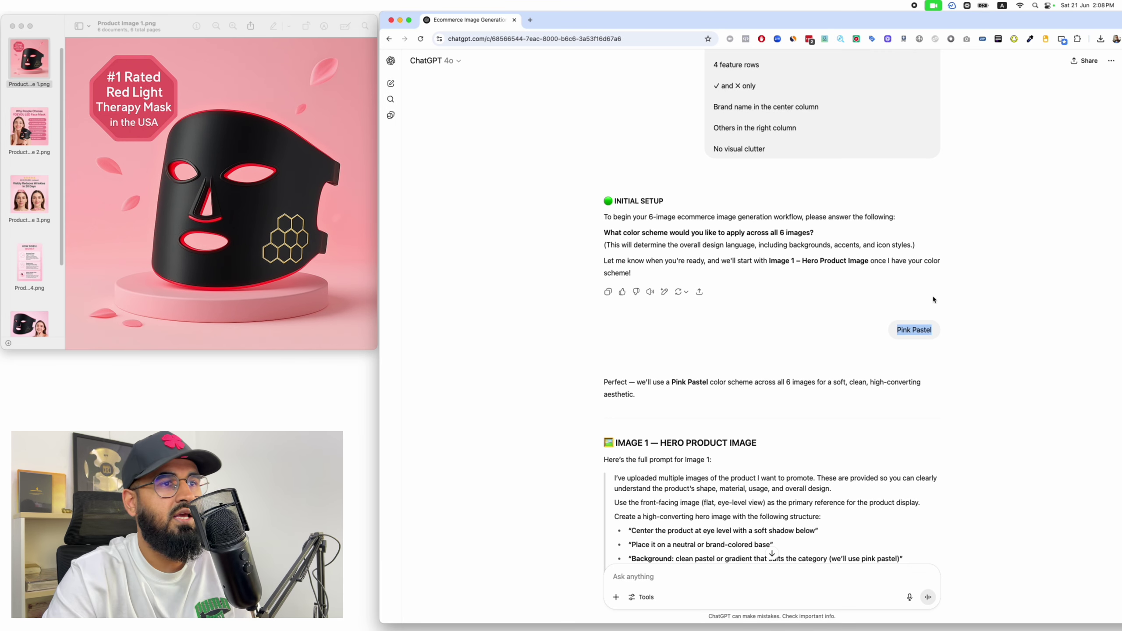
Step: Highlight the chat message from the Image 1 — Hero Product Image heading through the region/country request
scroll(928, 305, down, 5)
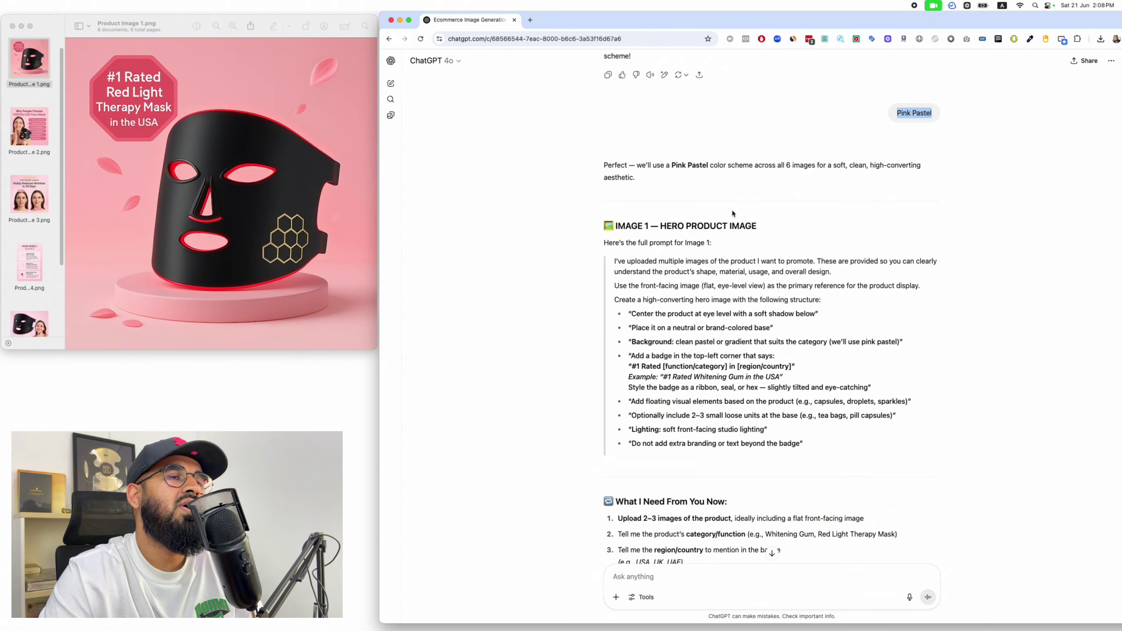
scroll(734, 216, down, 3)
drag(604, 175, 880, 513)
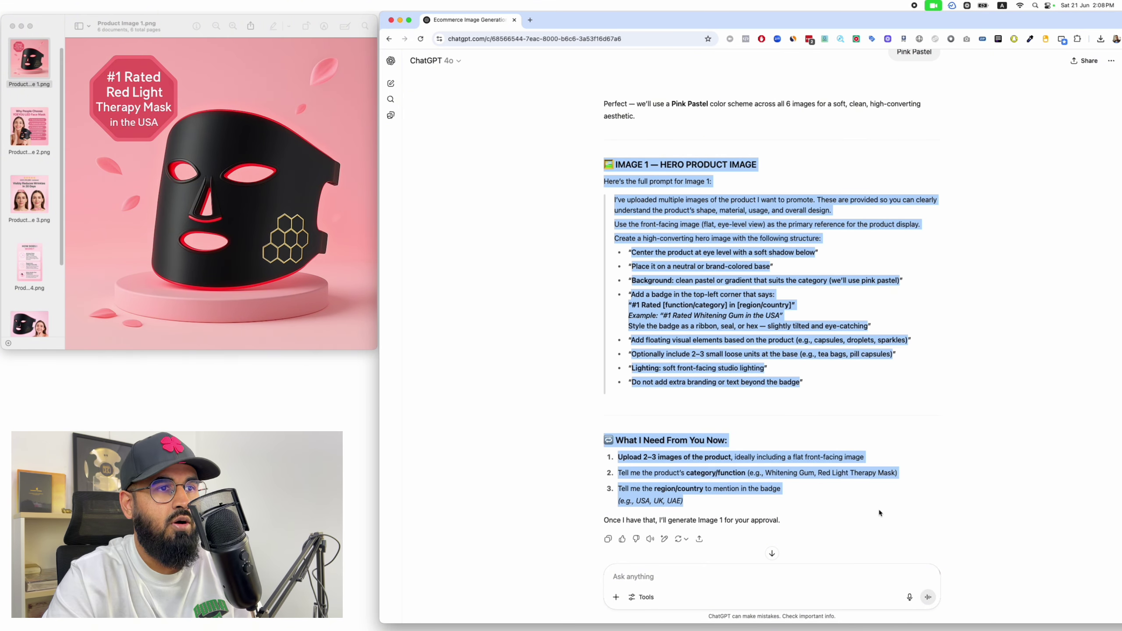
click(878, 514)
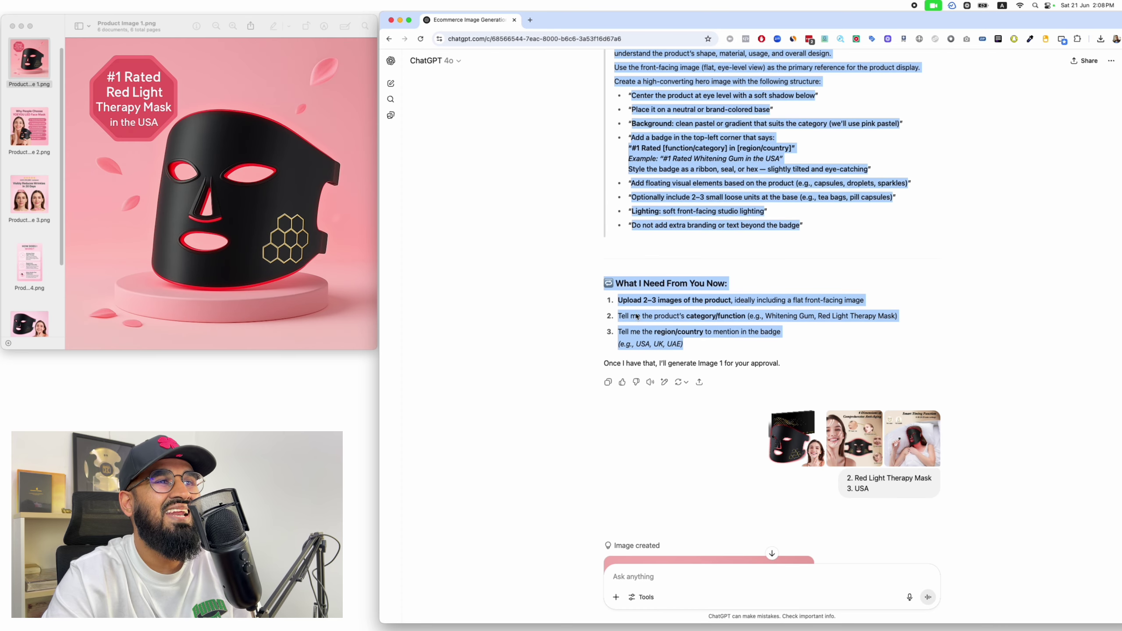
Step: Highlight the "What I Need From You Now" list, followed by the full Image 1 hero product prompt above it
drag(605, 285, 684, 347)
scroll(913, 352, up, 2)
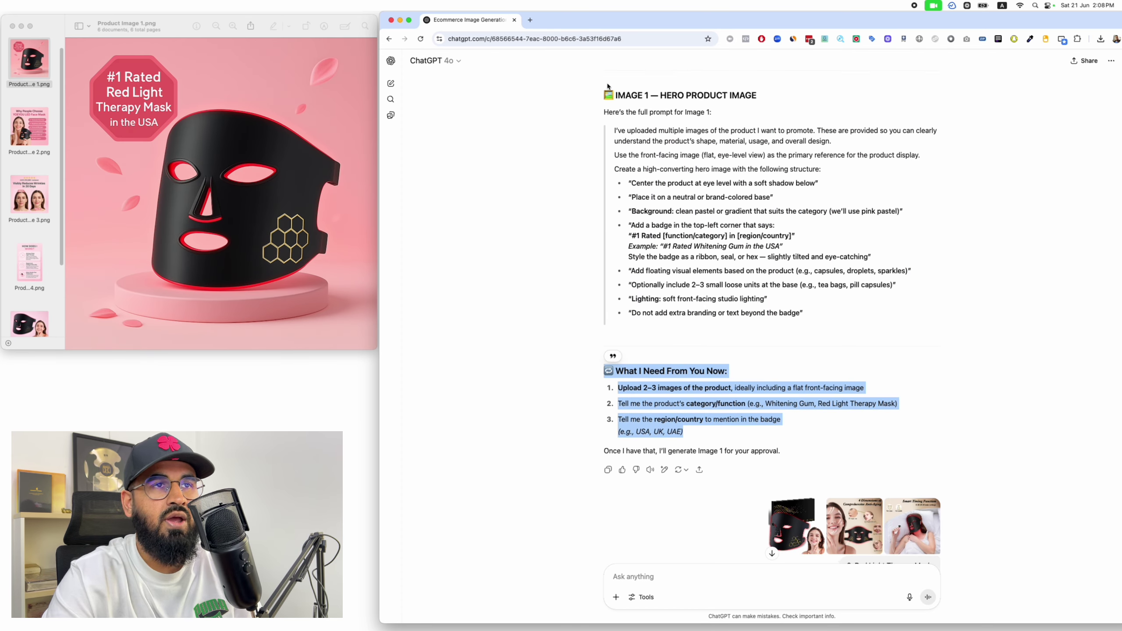
scroll(608, 85, up, 1)
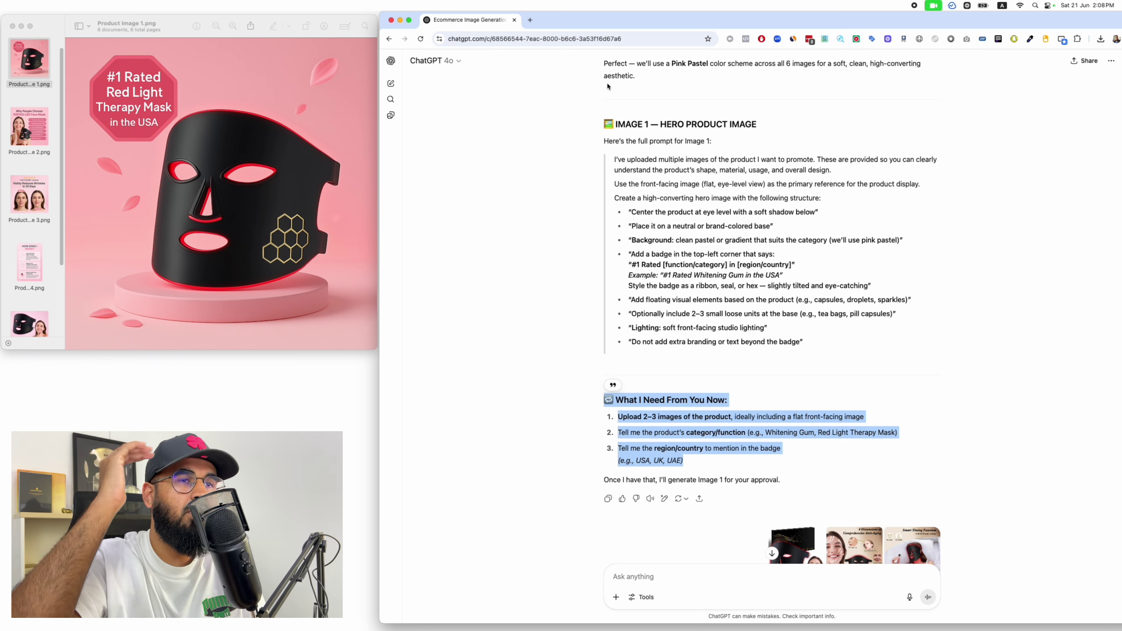
drag(801, 342, 567, 134)
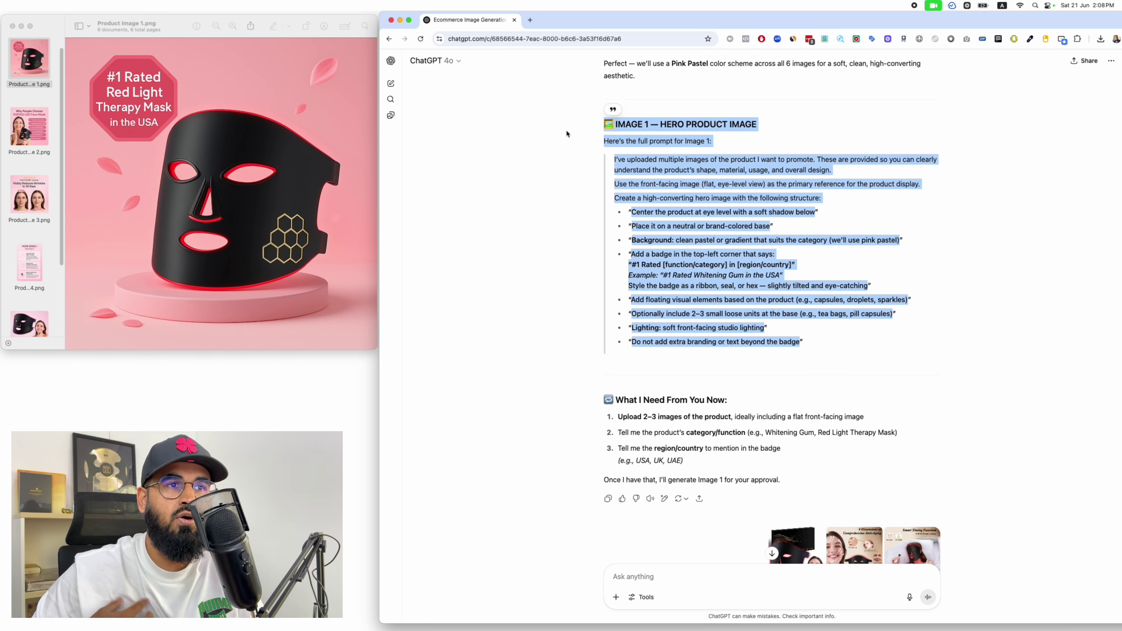
Step: Review the Image 1 requirements against the reply with product photos, category and region, enlarging the first uploaded photo and closing it
scroll(618, 199, down, 4)
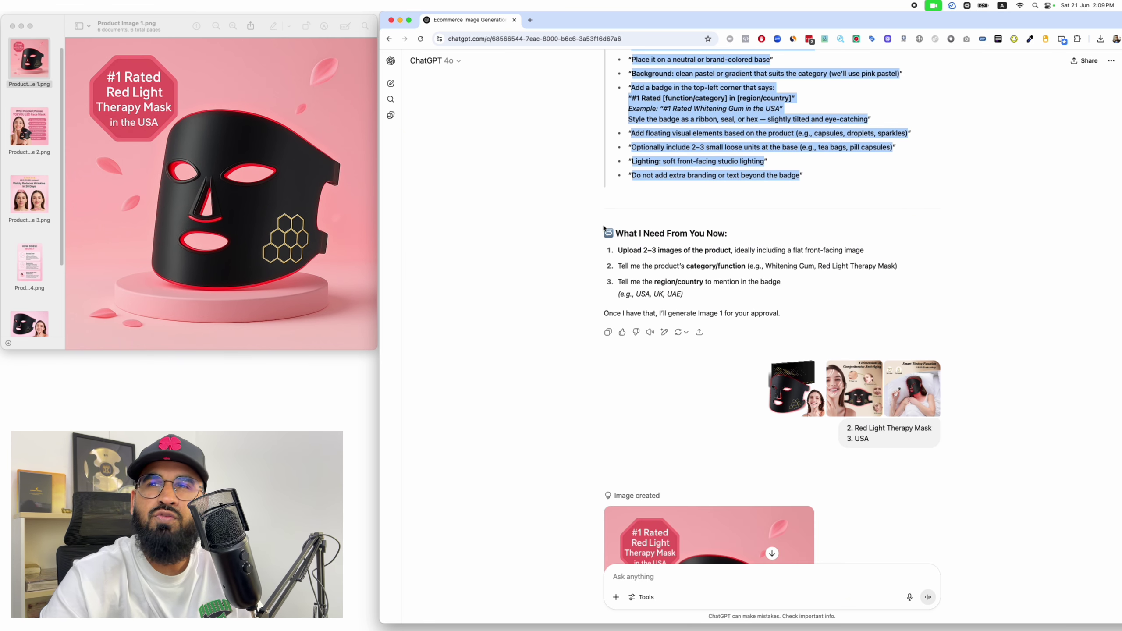
scroll(707, 221, up, 4)
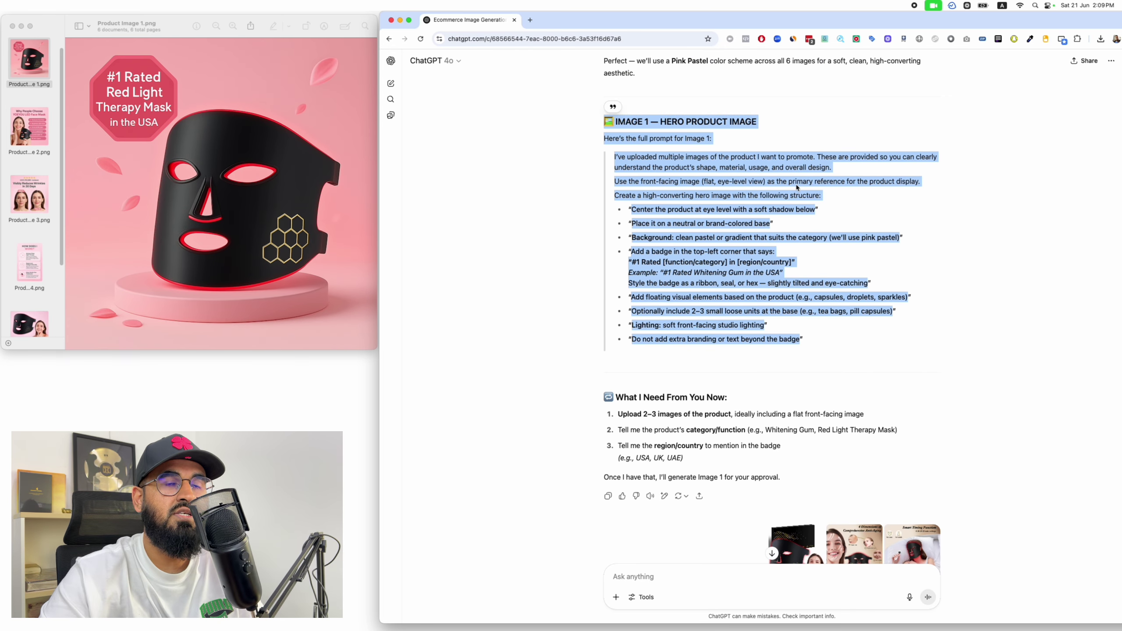
scroll(868, 369, down, 4)
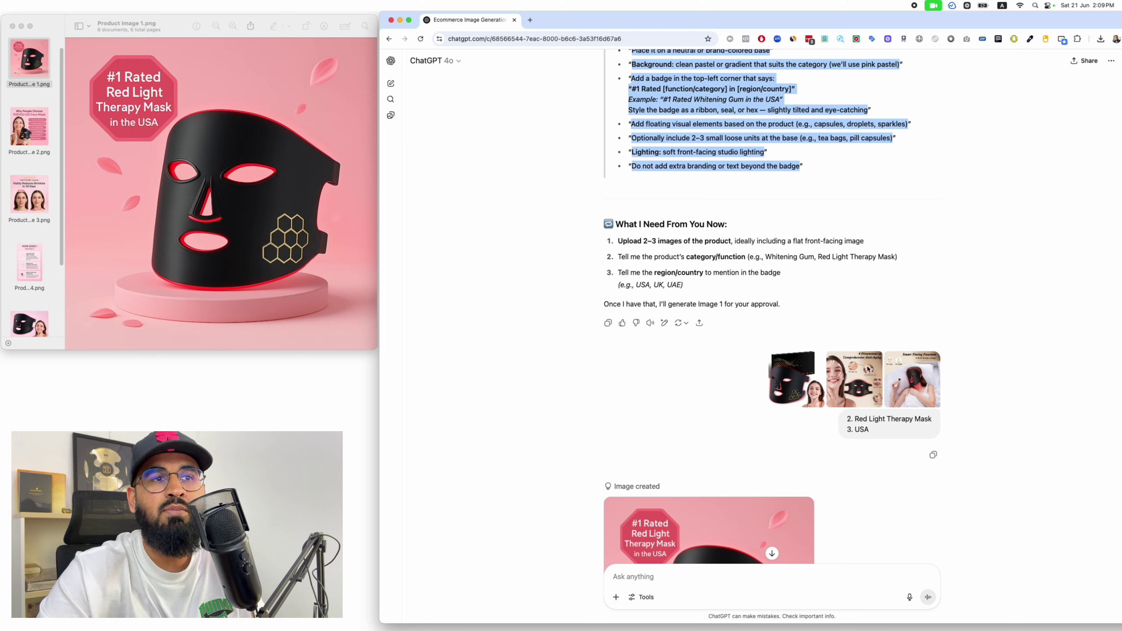
click(807, 390)
click(1019, 333)
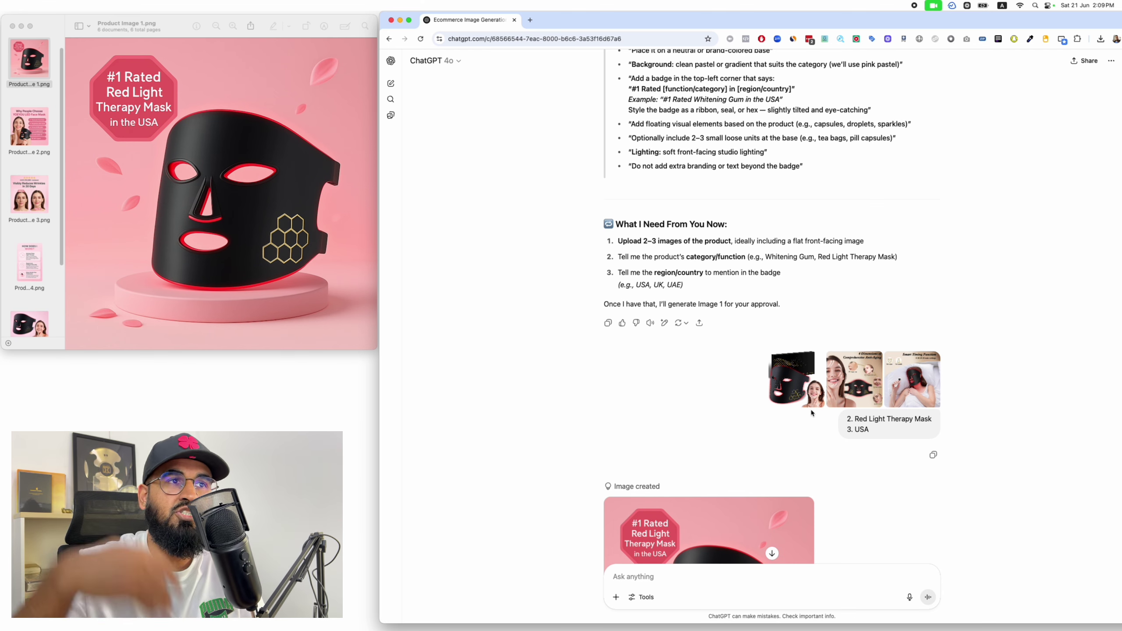
scroll(812, 412, up, 5)
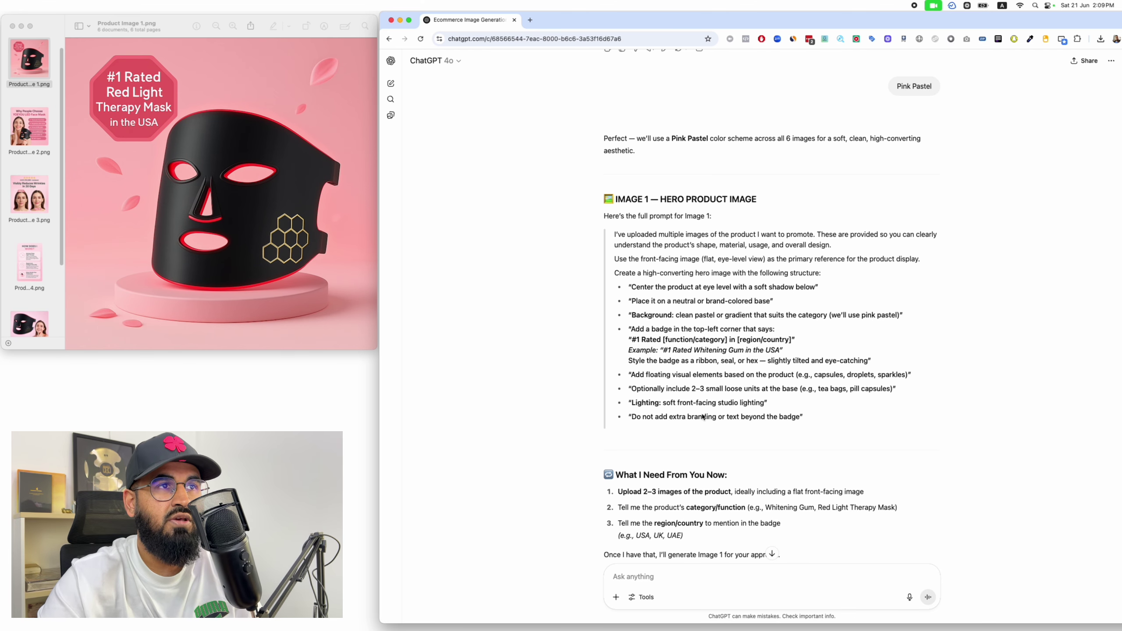
scroll(639, 410, down, 2)
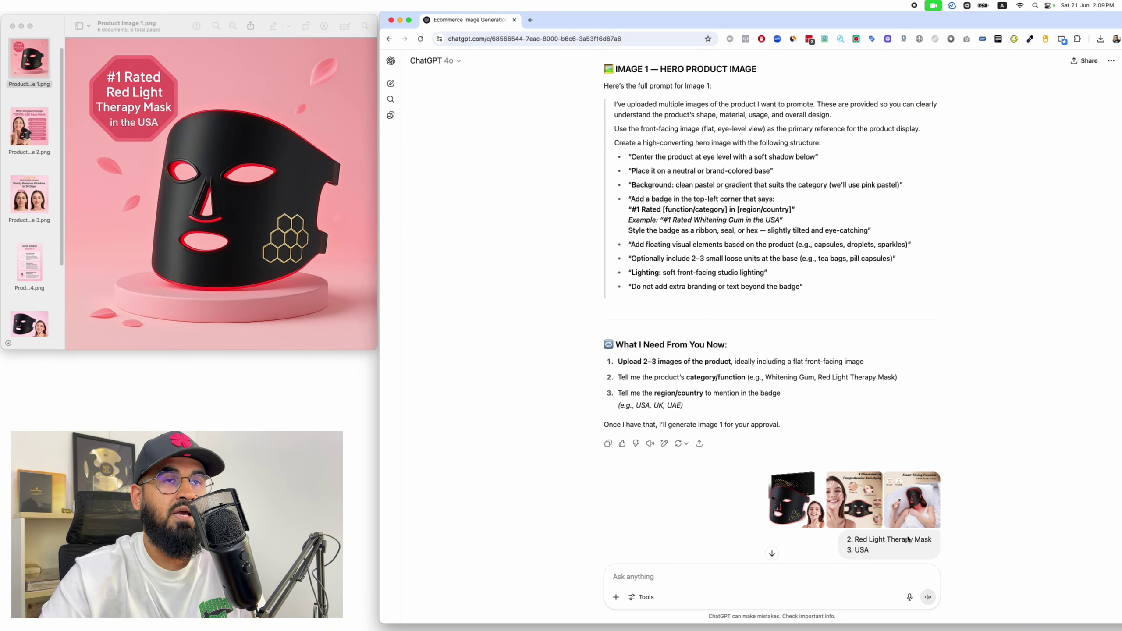
Step: Return to the Initial Setup message and highlight its color scheme question and the "Pink Pastel" answer
scroll(971, 424, up, 15)
scroll(960, 354, down, 4)
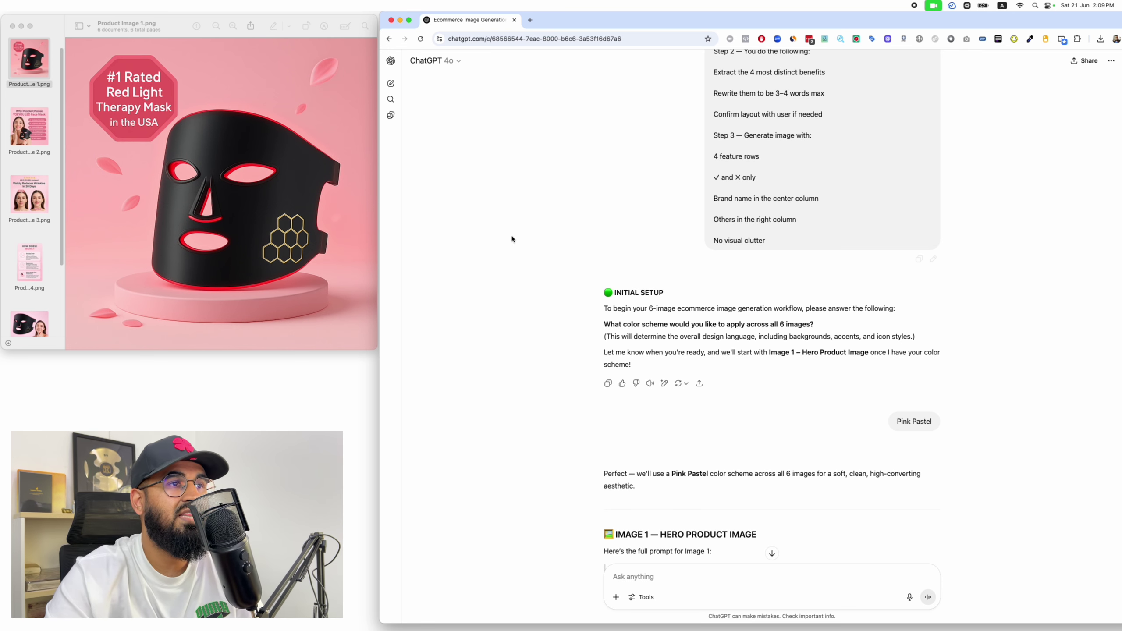
drag(603, 290, 634, 366)
scroll(914, 374, down, 2)
drag(919, 349, 896, 345)
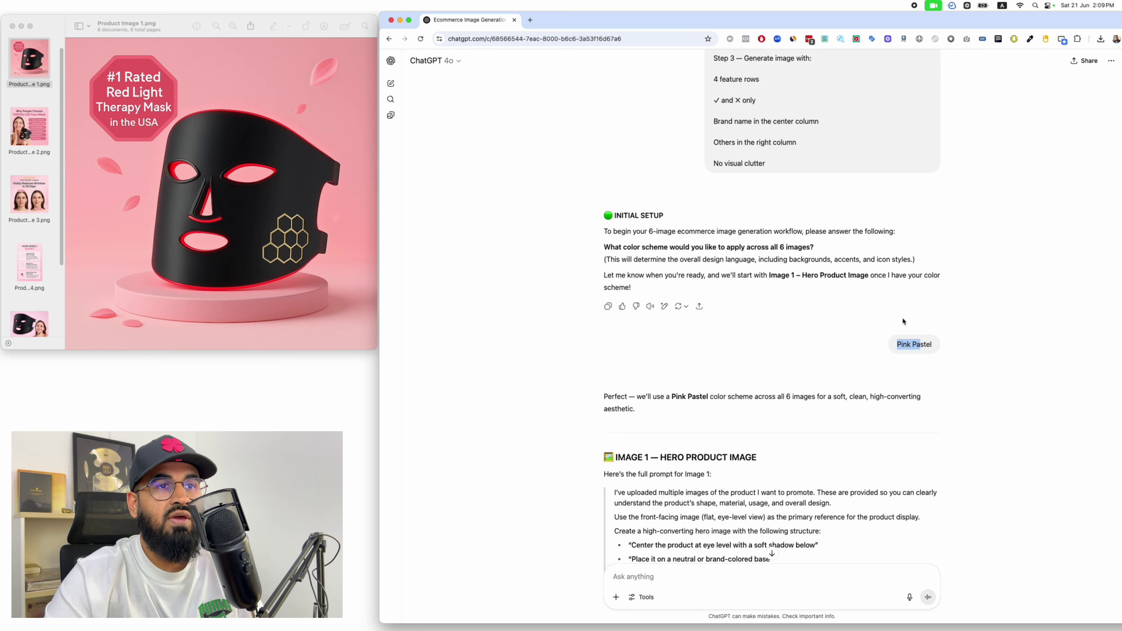
Step: Highlight the Image 1 hero prompt again, along with the "What I Need From You Now" heading below it
scroll(914, 366, down, 5)
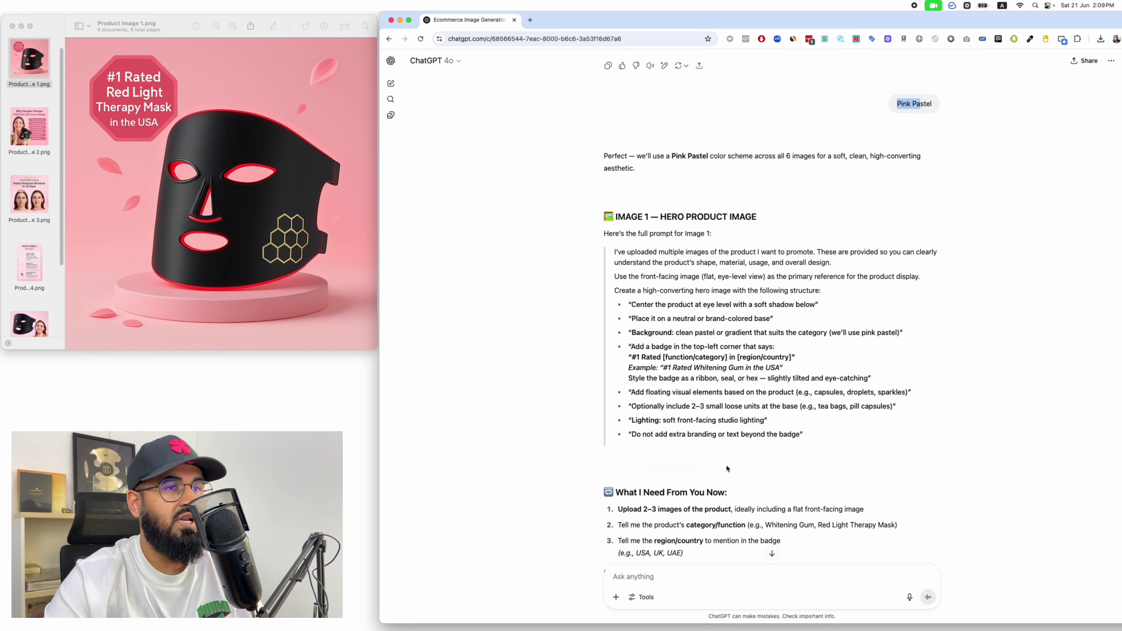
drag(727, 464, 601, 144)
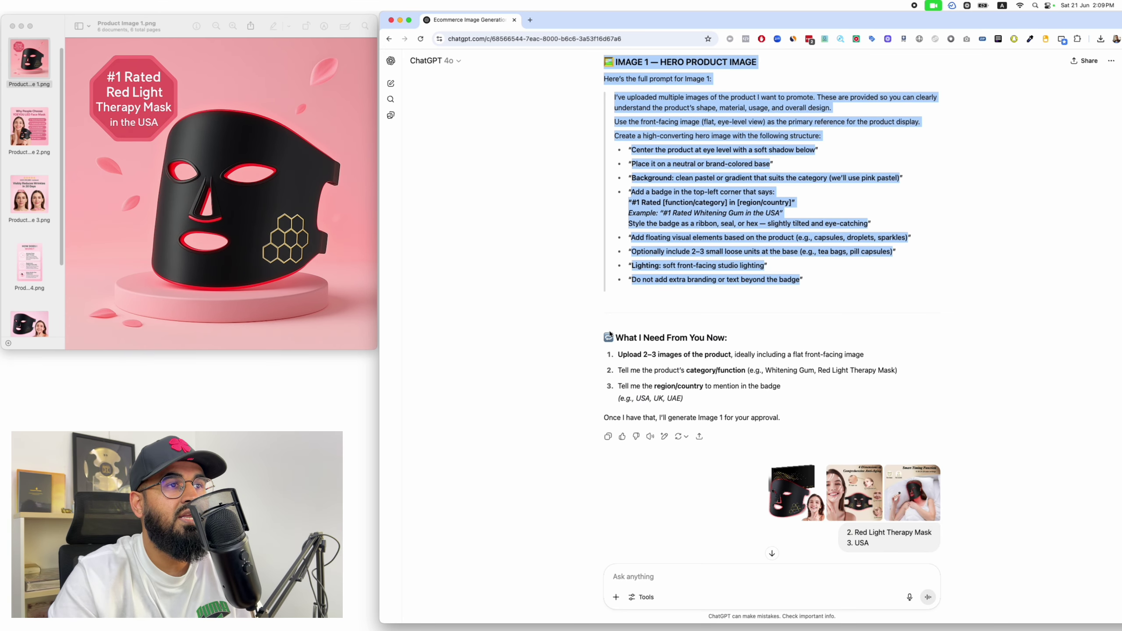
drag(603, 339, 730, 345)
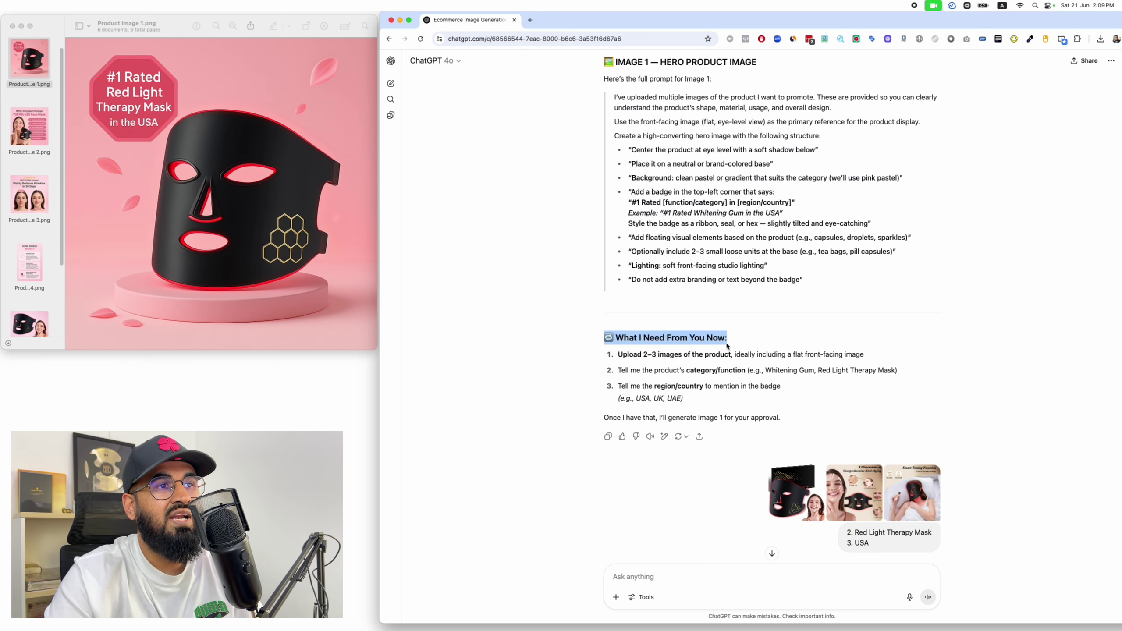
click(626, 347)
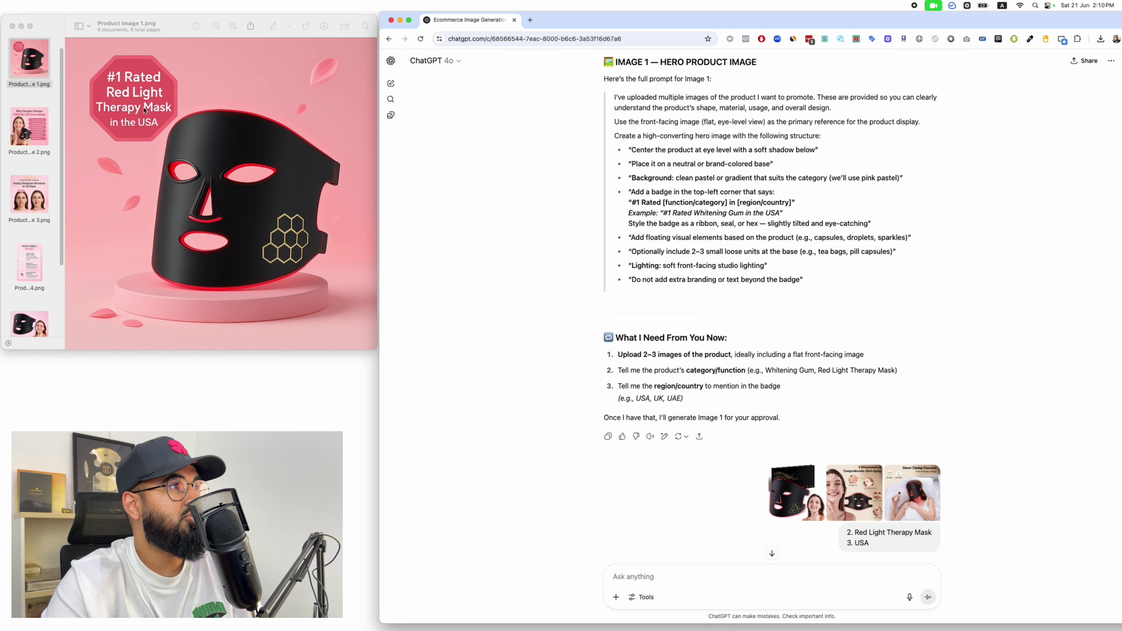
Step: Compare the generated Image 1 with Product Image 1 in Preview and the Larineco hero image, moving the Larineco window away when done
scroll(832, 394, down, 4)
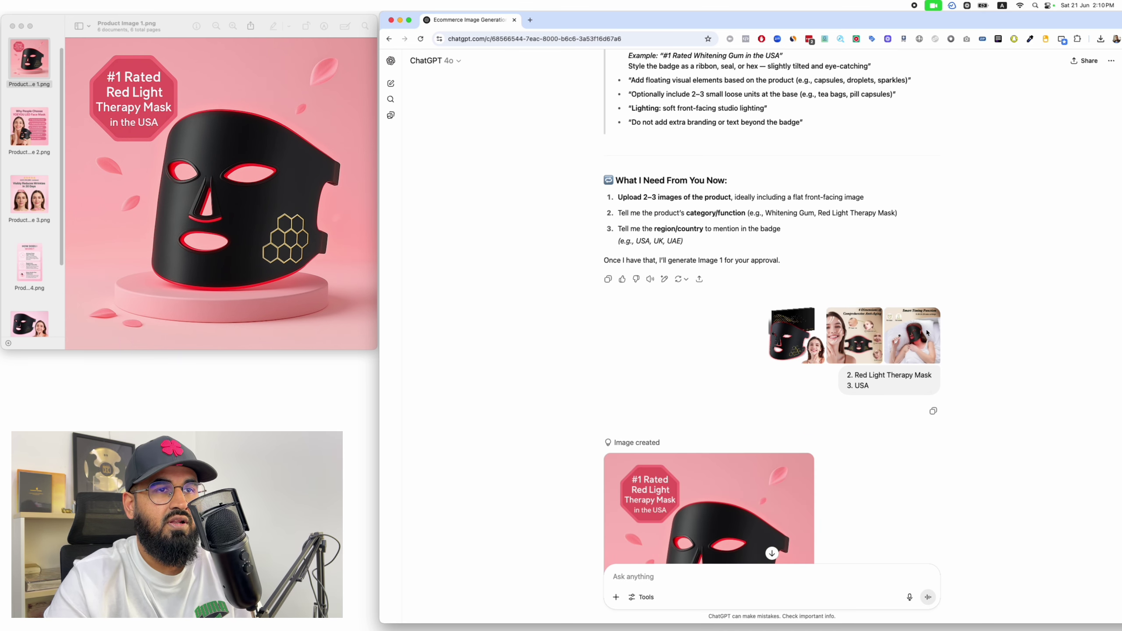
scroll(876, 369, down, 1)
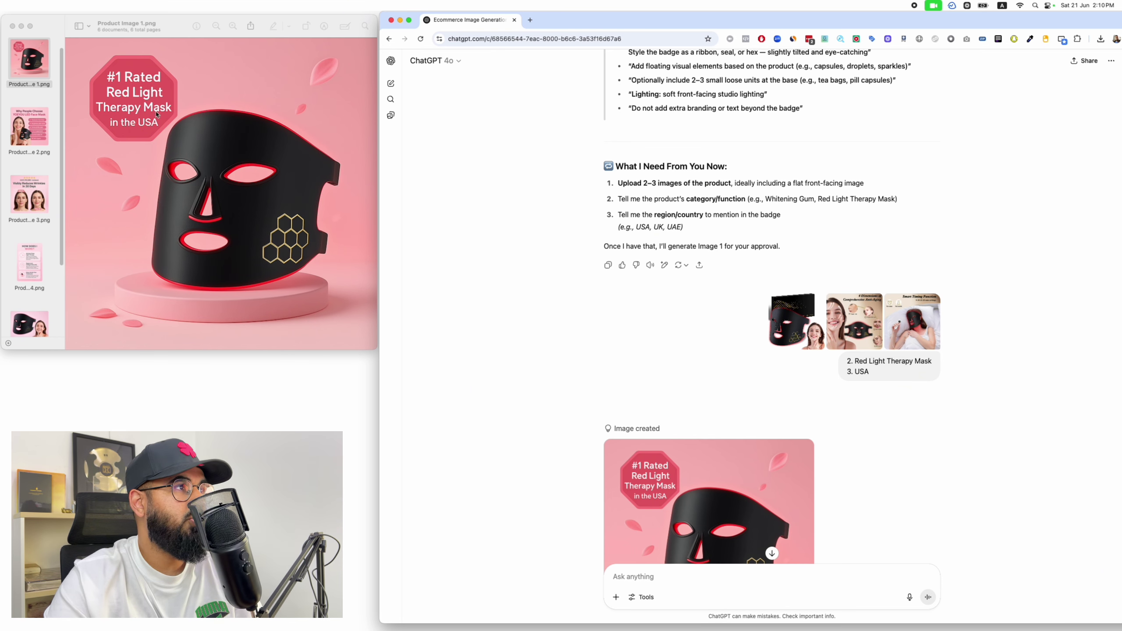
click(92, 79)
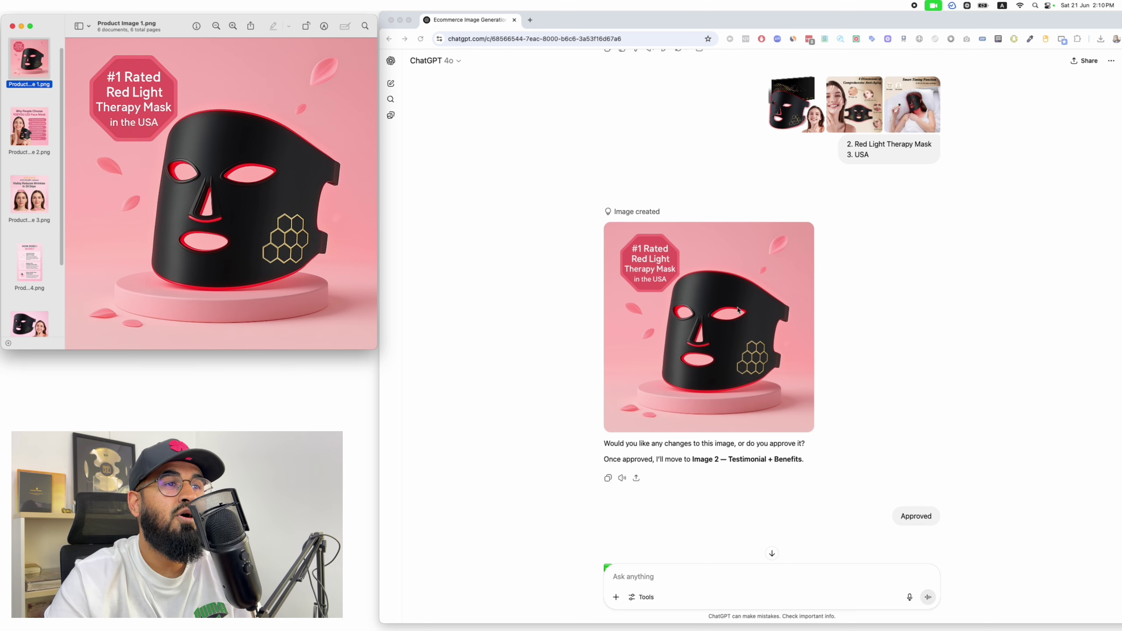
drag(586, 629, 754, 32)
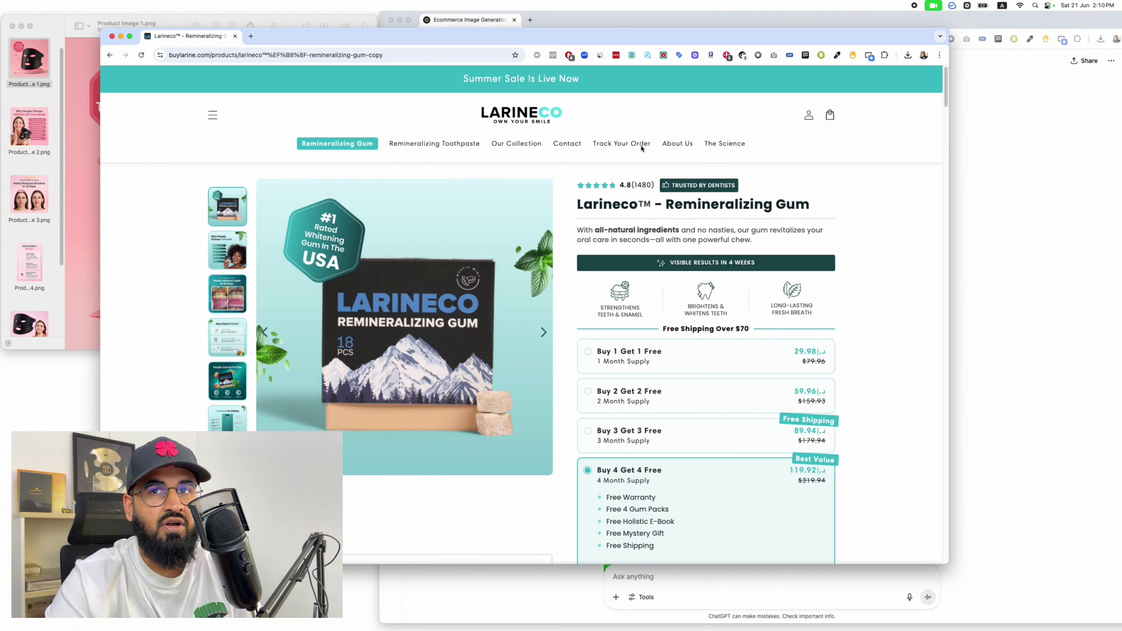
drag(712, 43, 609, 630)
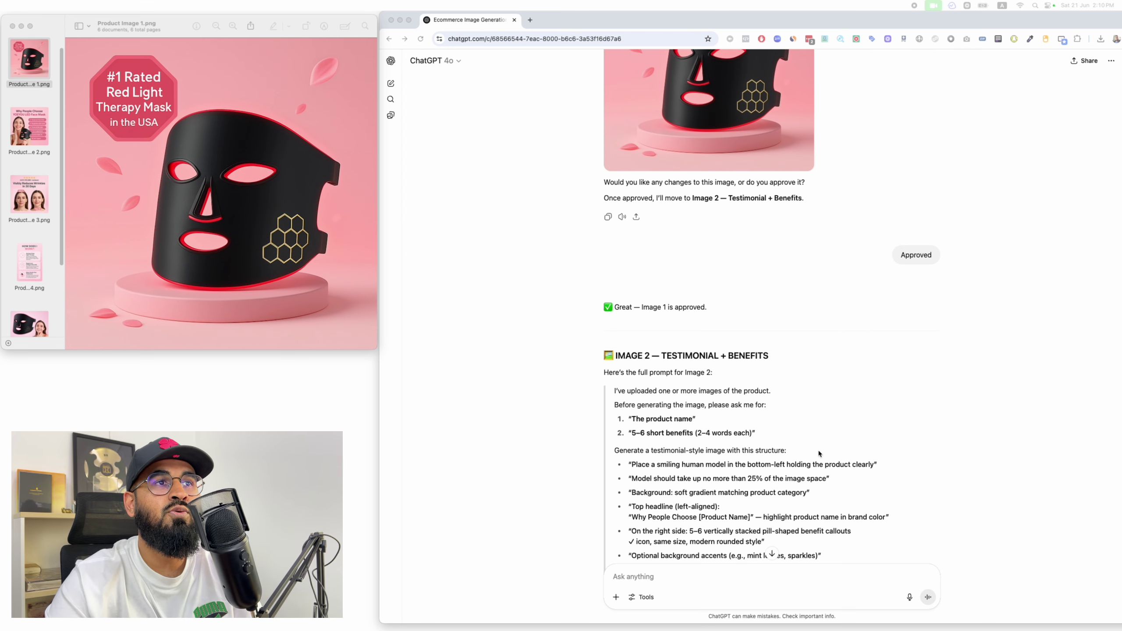
Step: Review the Image 2 — Testimonial + Benefits prompt, then show the "Why People Choose Larineco" product image and move its window away
scroll(944, 492, down, 1)
drag(442, 628, 640, 133)
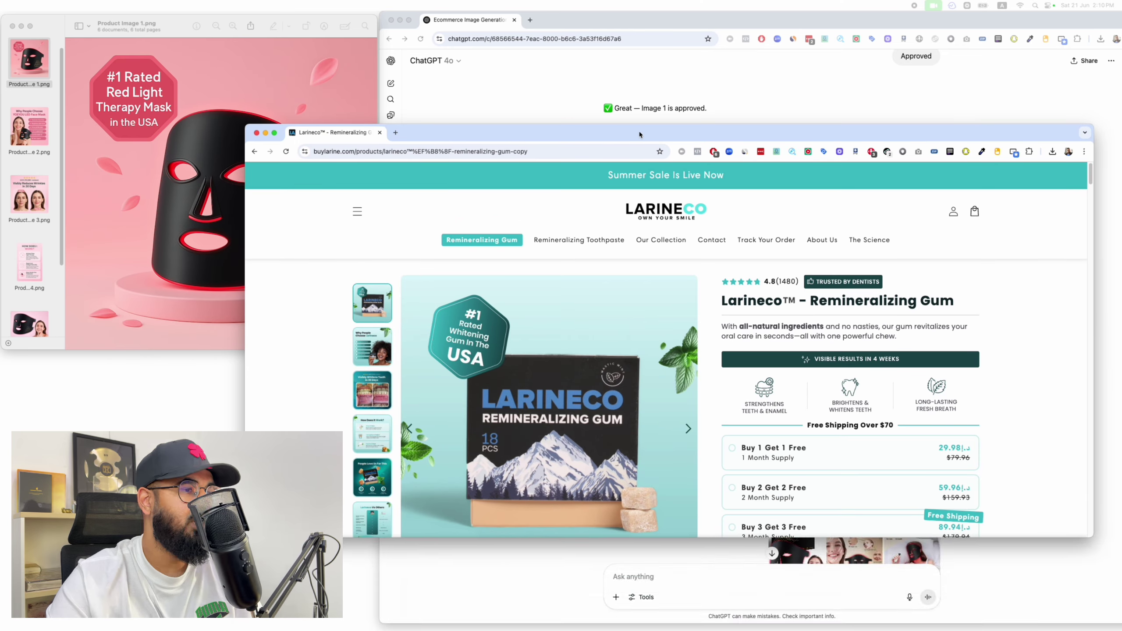
click(373, 349)
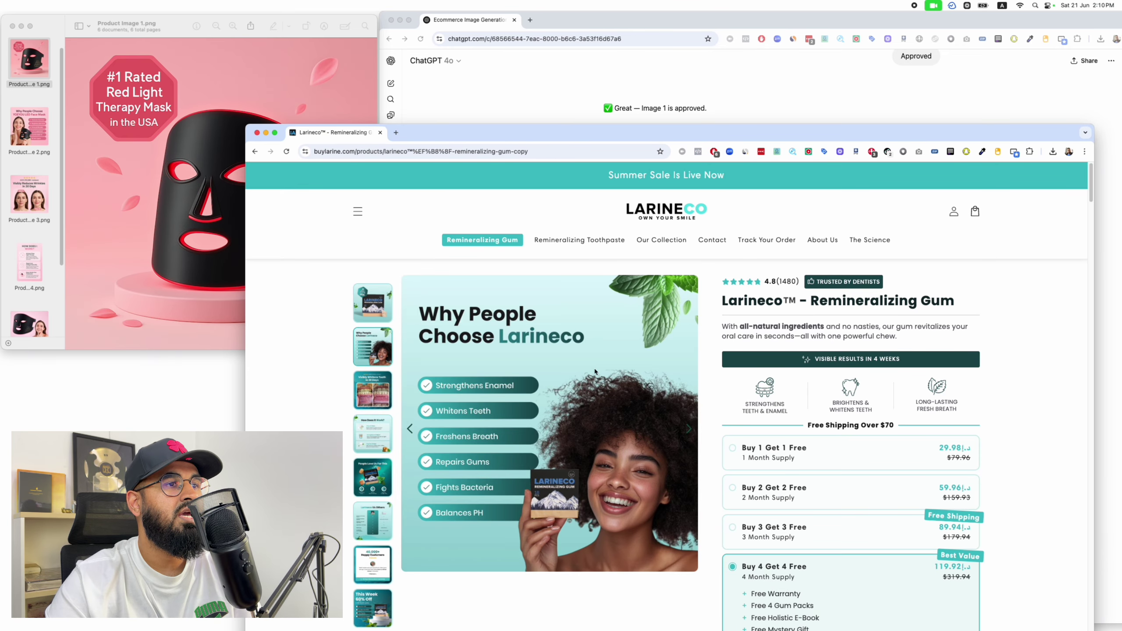
drag(657, 138, 478, 630)
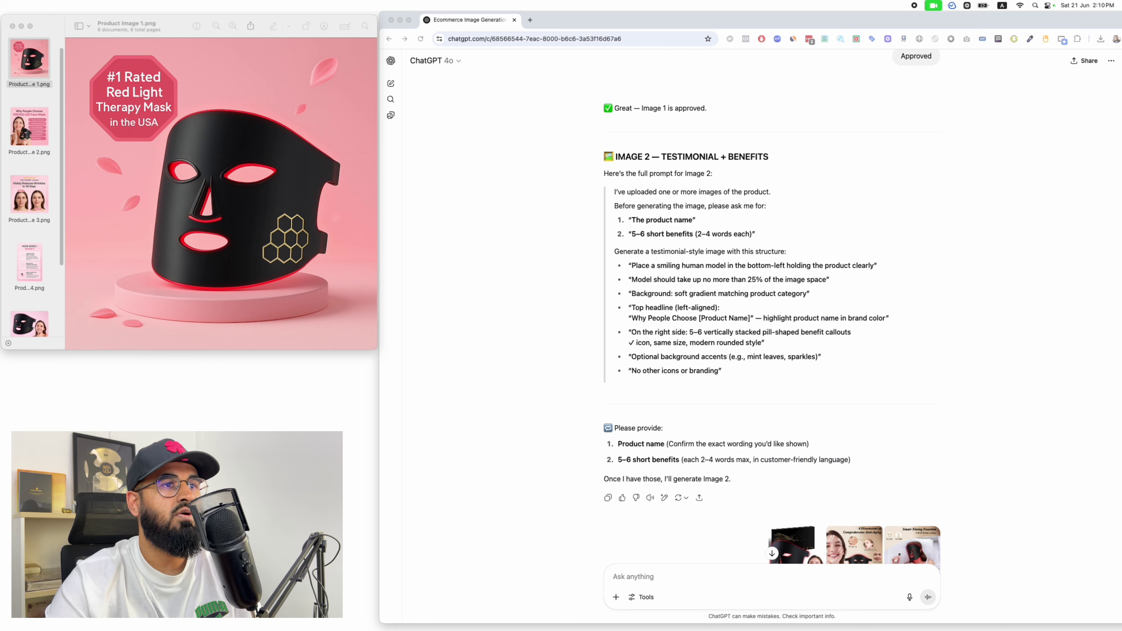
Step: Examine the product name and benefits requested for Image 2 and the YOEYOU LED face mask description supplied in reply
scroll(927, 307, down, 1)
scroll(927, 307, down, 4)
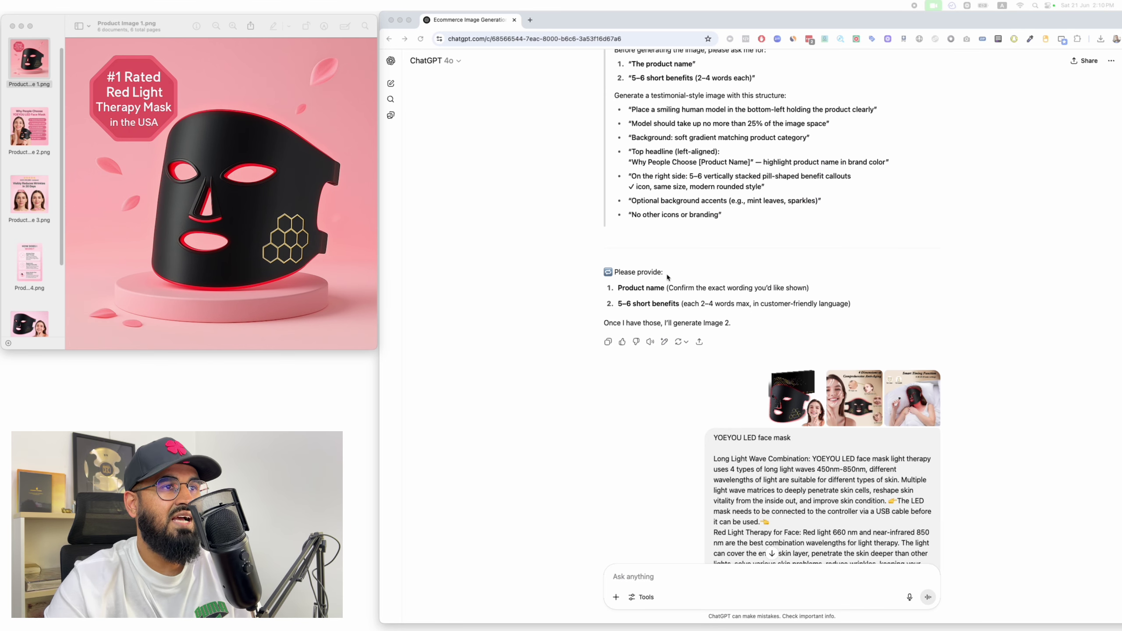
click(619, 294)
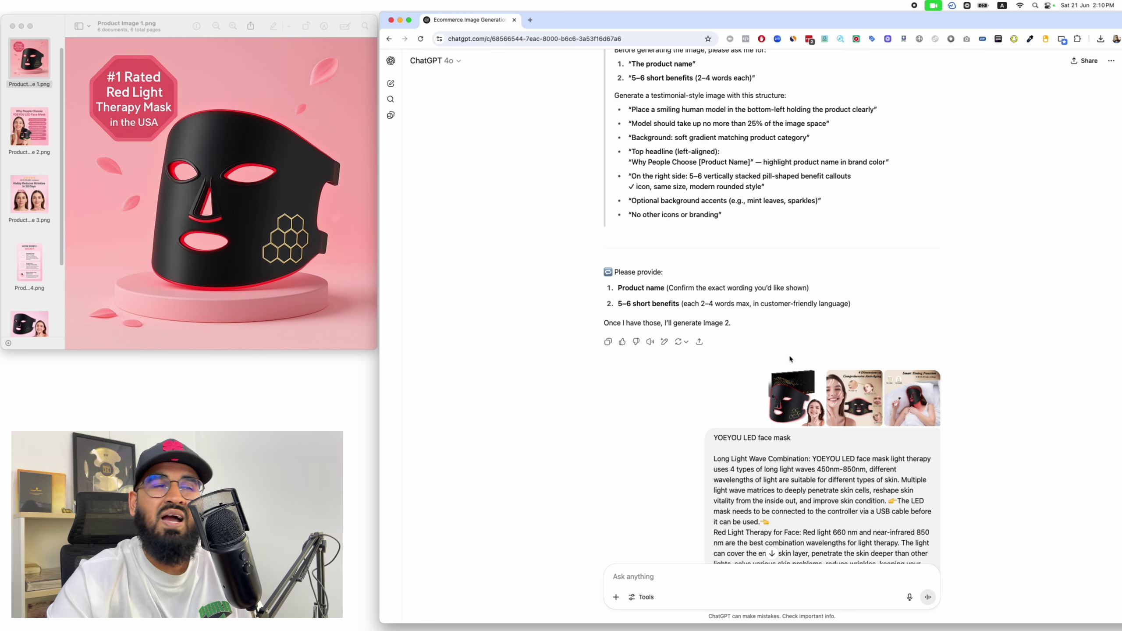
scroll(791, 361, down, 10)
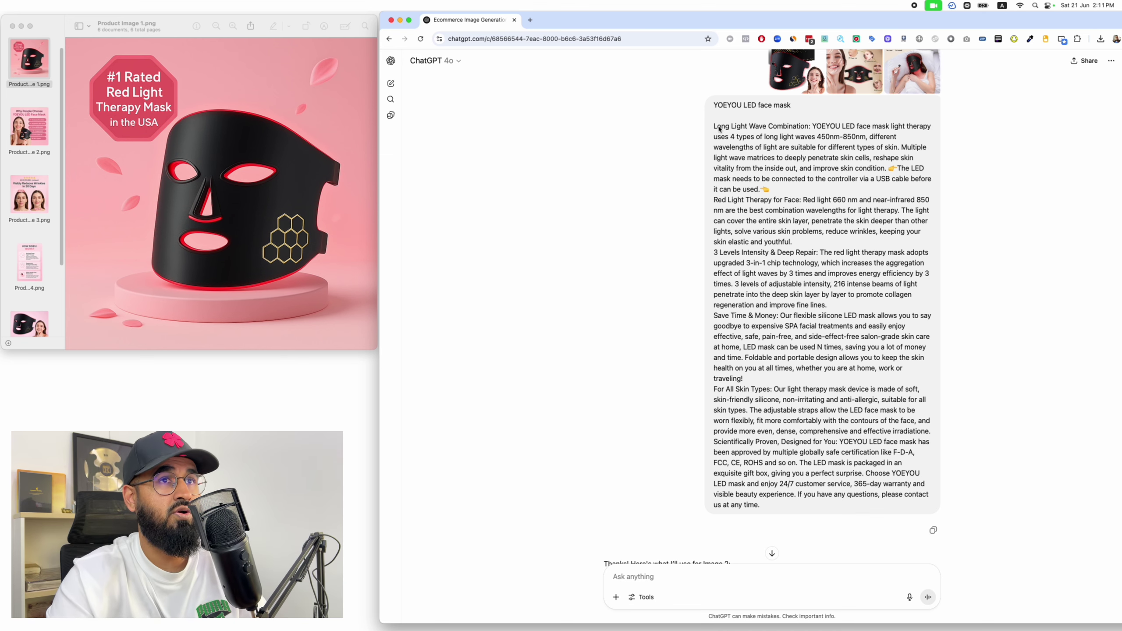
Step: Compare the supplied product description with the generated Image 2 and Larineco's "Why People Choose" image, moving the Larineco window away when done
scroll(796, 124, up, 8)
scroll(792, 248, down, 2)
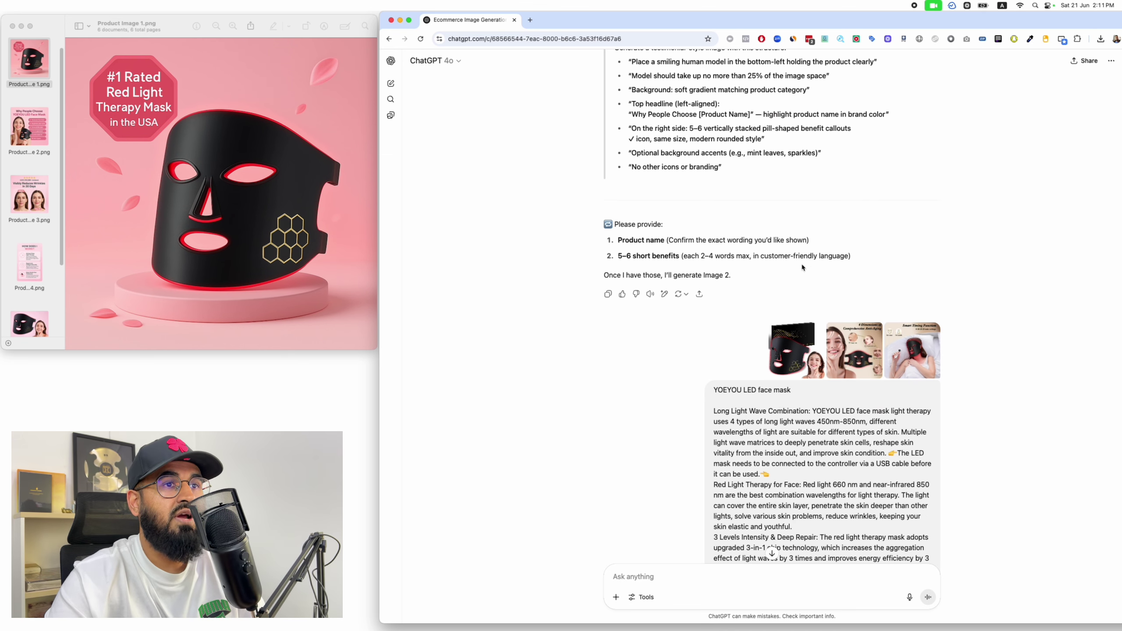
scroll(896, 396, down, 15)
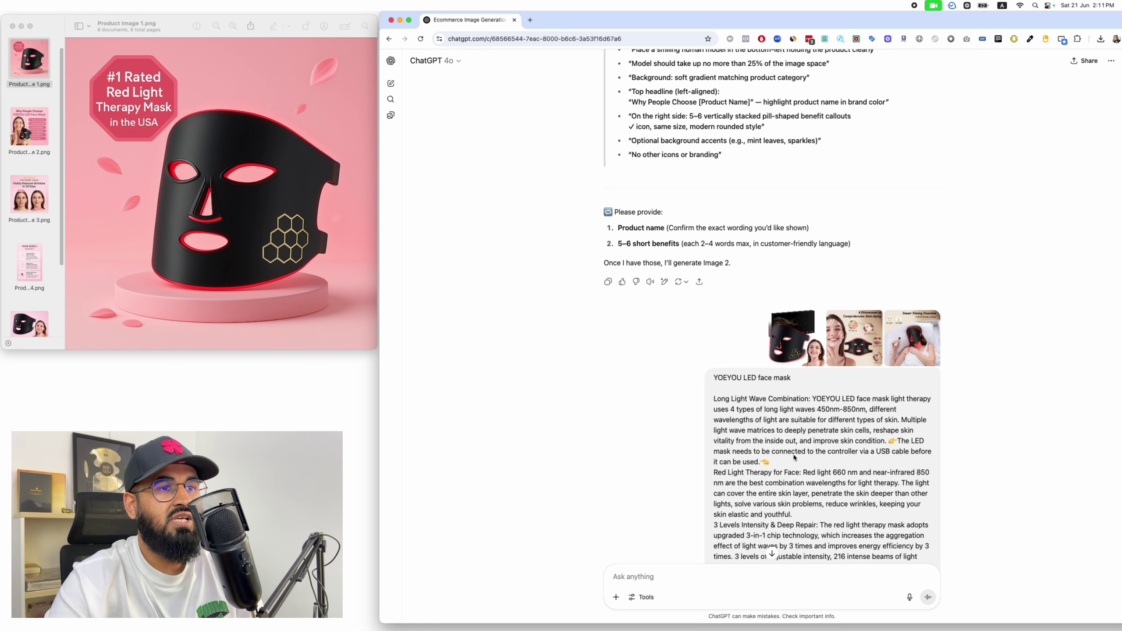
scroll(777, 425, down, 5)
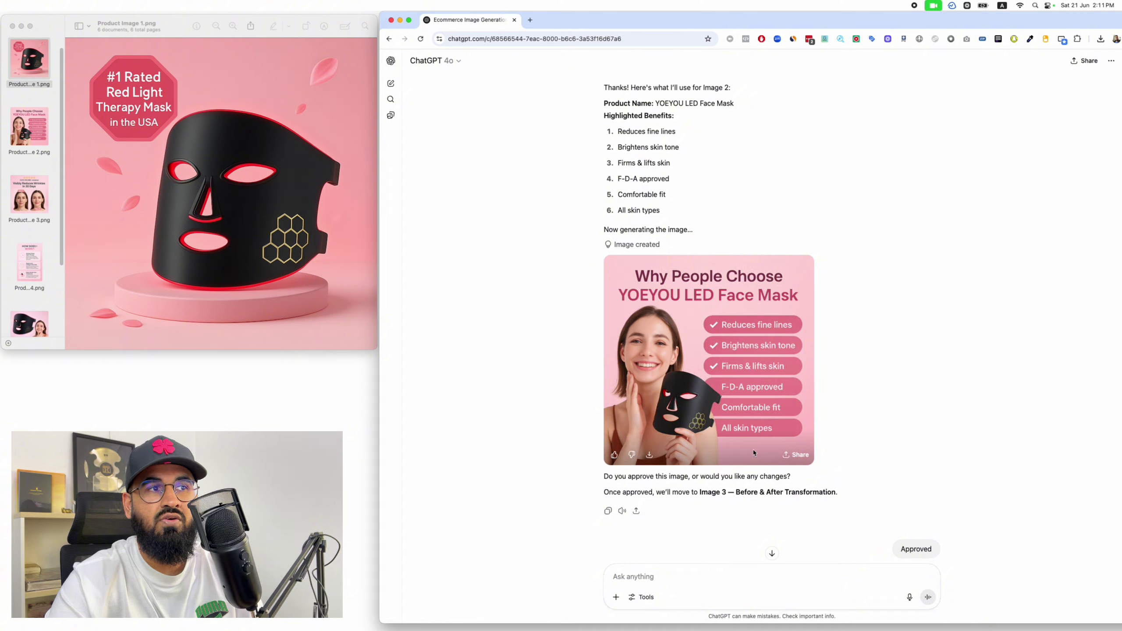
scroll(755, 454, up, 10)
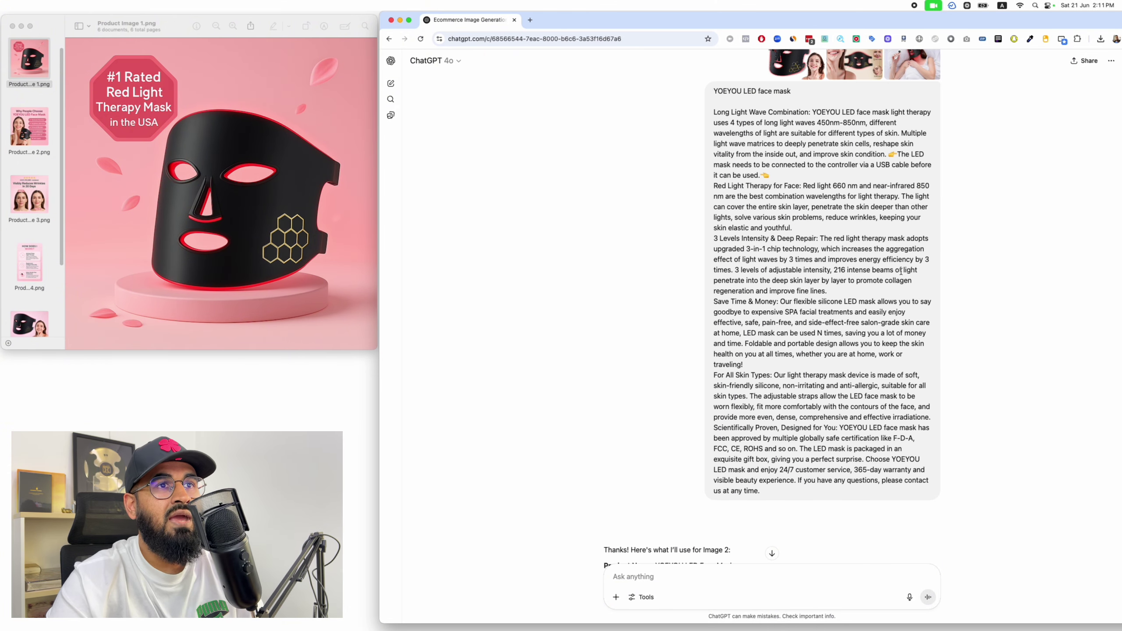
scroll(907, 169, down, 10)
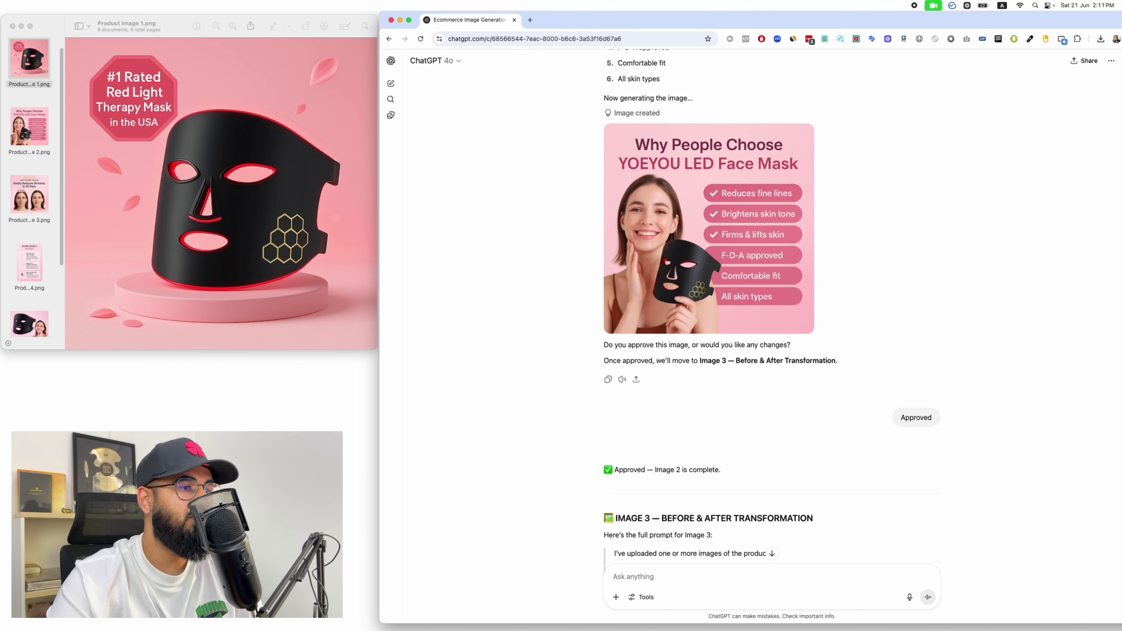
key(super+grave)
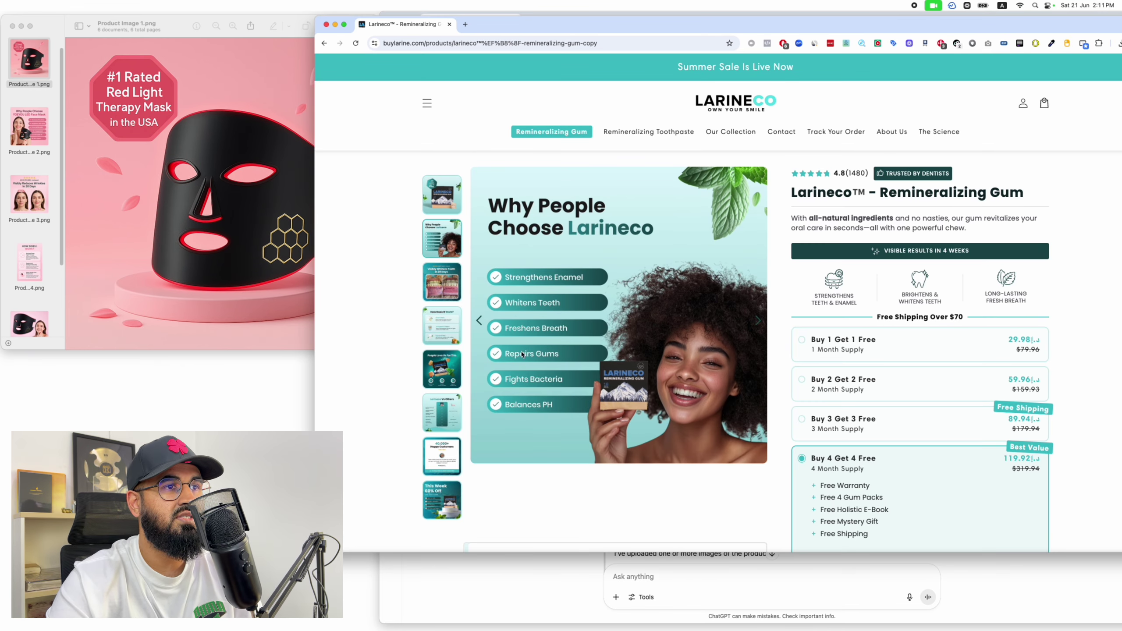
drag(742, 30, 852, 1)
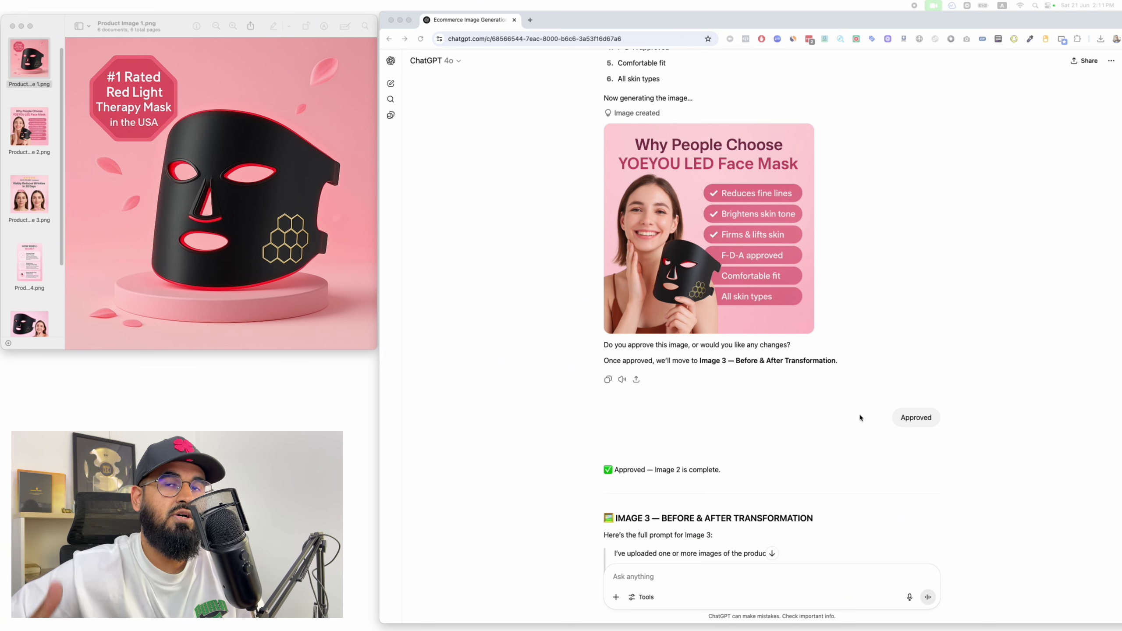
Step: Review the Image 3 — Before & After Transformation prompt, the reply given to it and the first generated image
scroll(986, 400, down, 3)
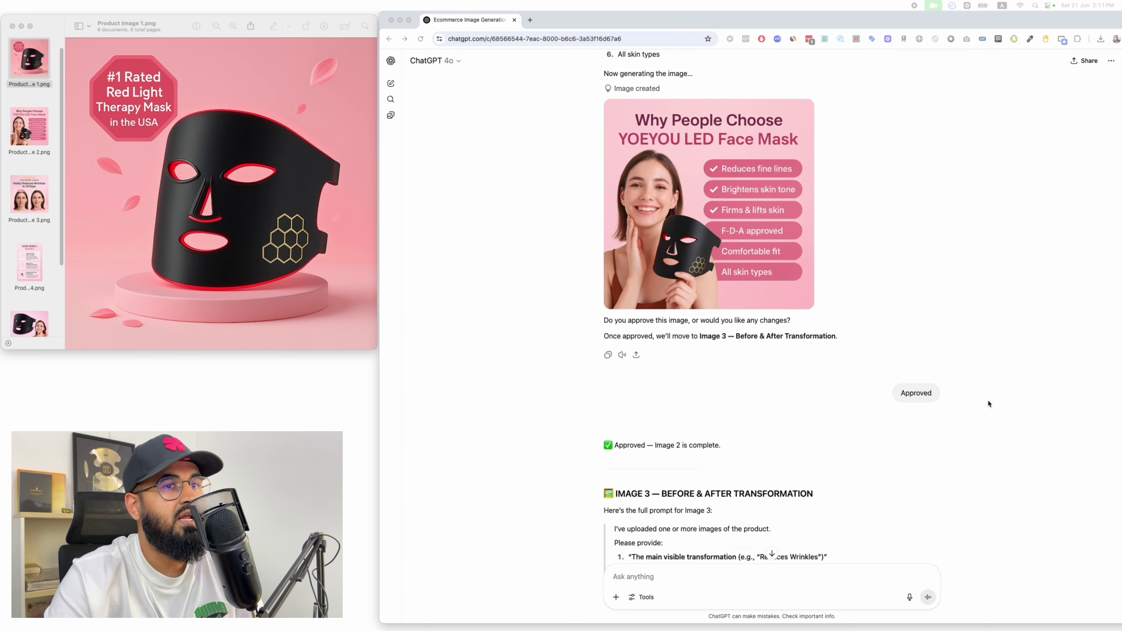
scroll(936, 348, down, 6)
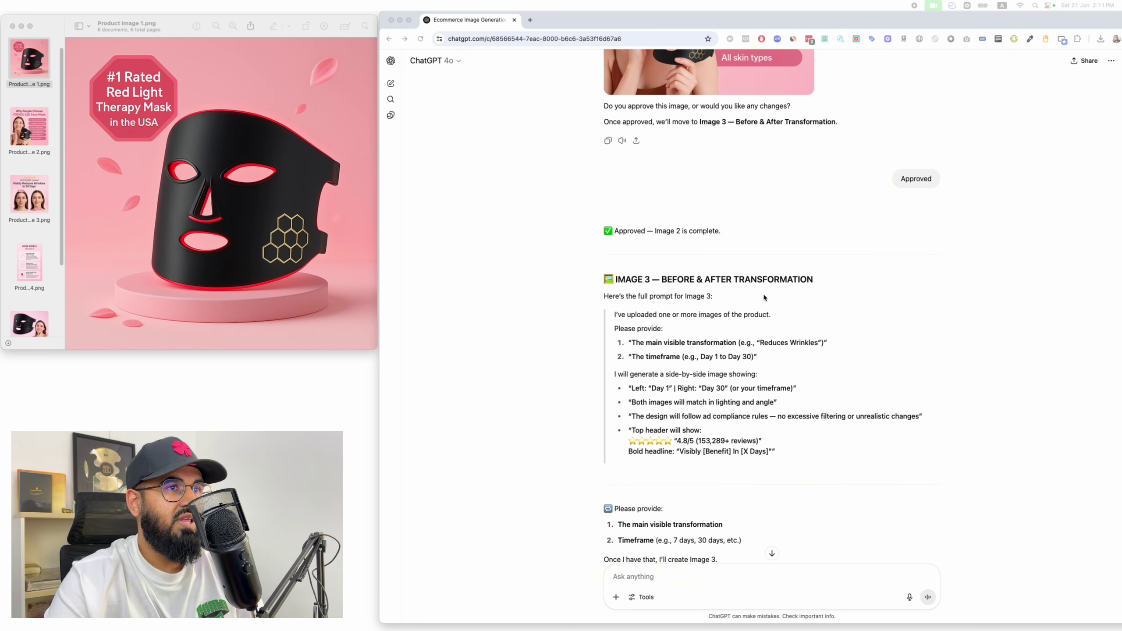
scroll(813, 302, down, 2)
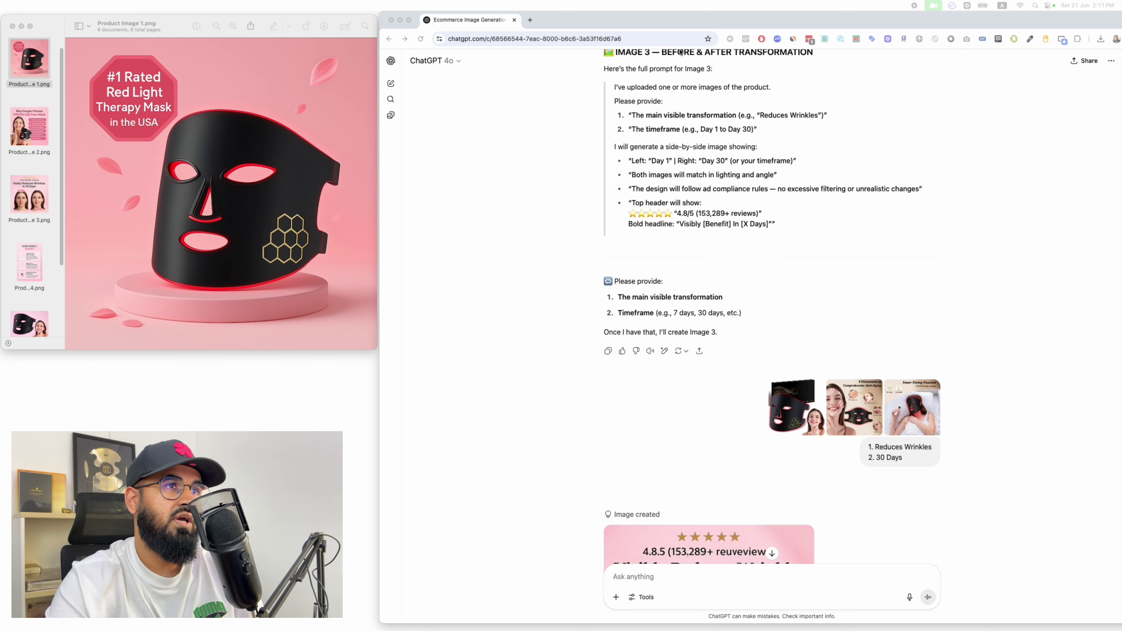
scroll(761, 149, down, 5)
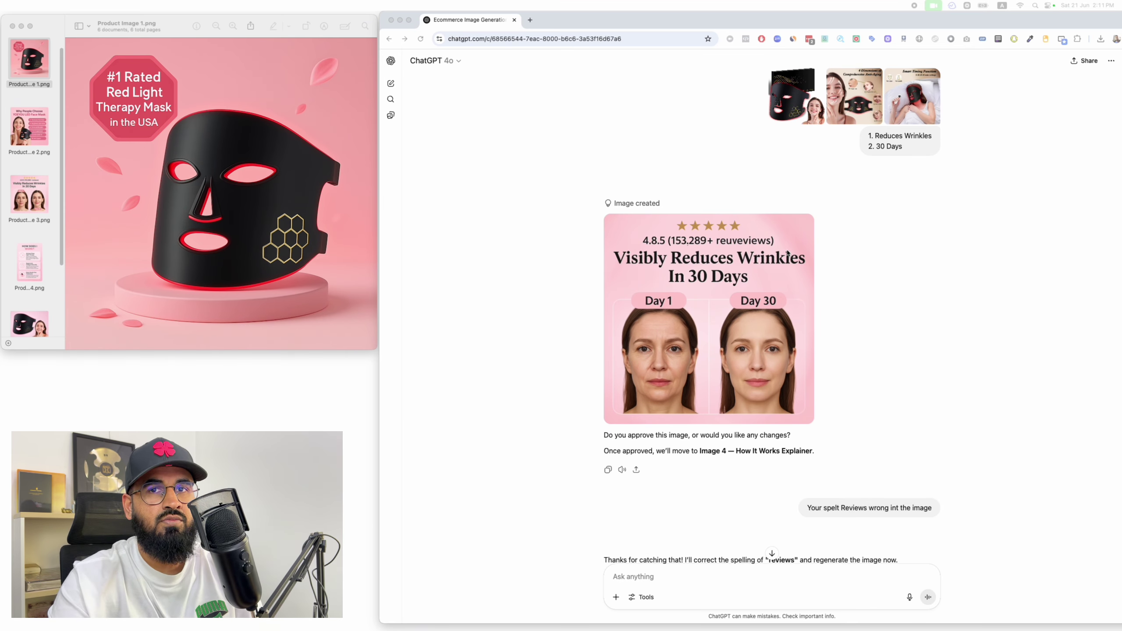
scroll(788, 253, up, 10)
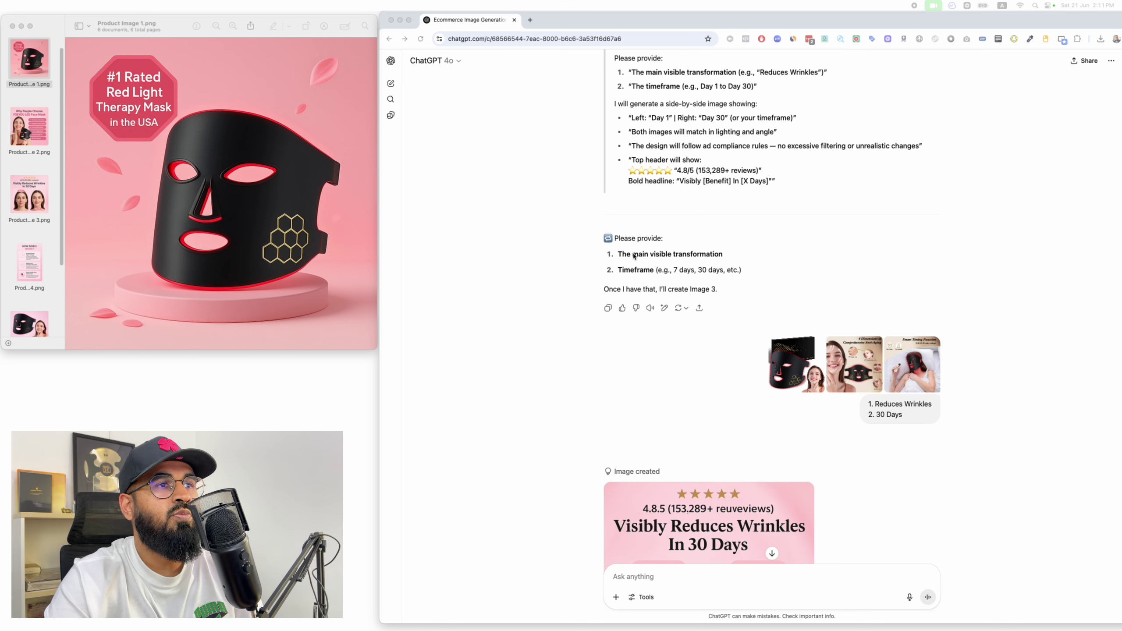
Step: Highlight the main visible transformation and timeframe requested for Image 3, along with the "Reduces Wrinkles" and "30 Days" answers
click(734, 259)
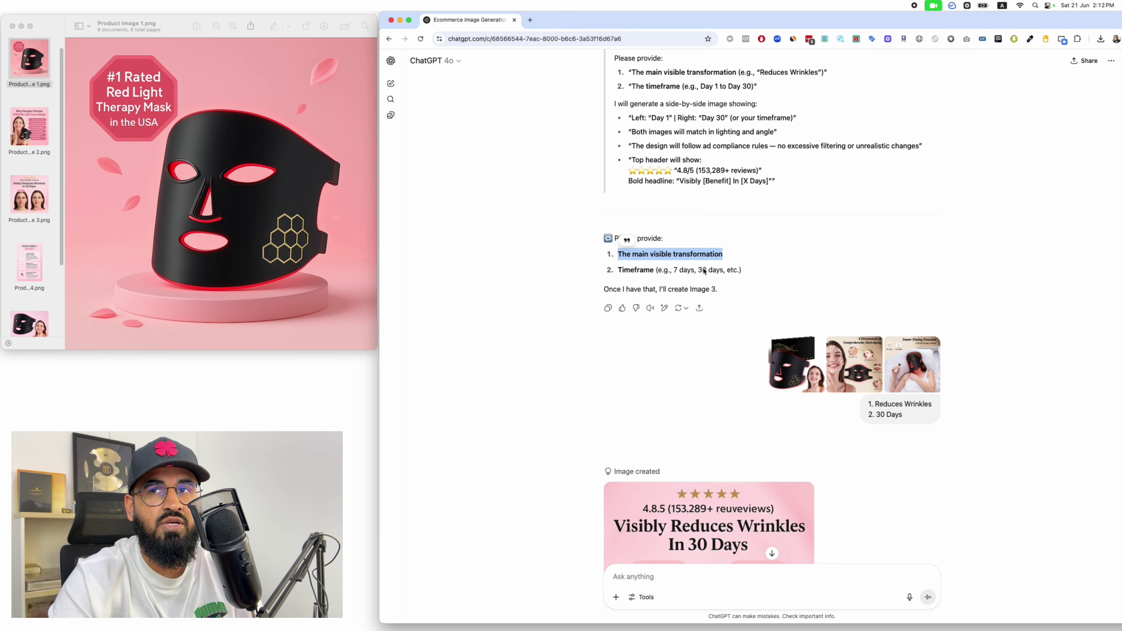
drag(737, 271, 628, 276)
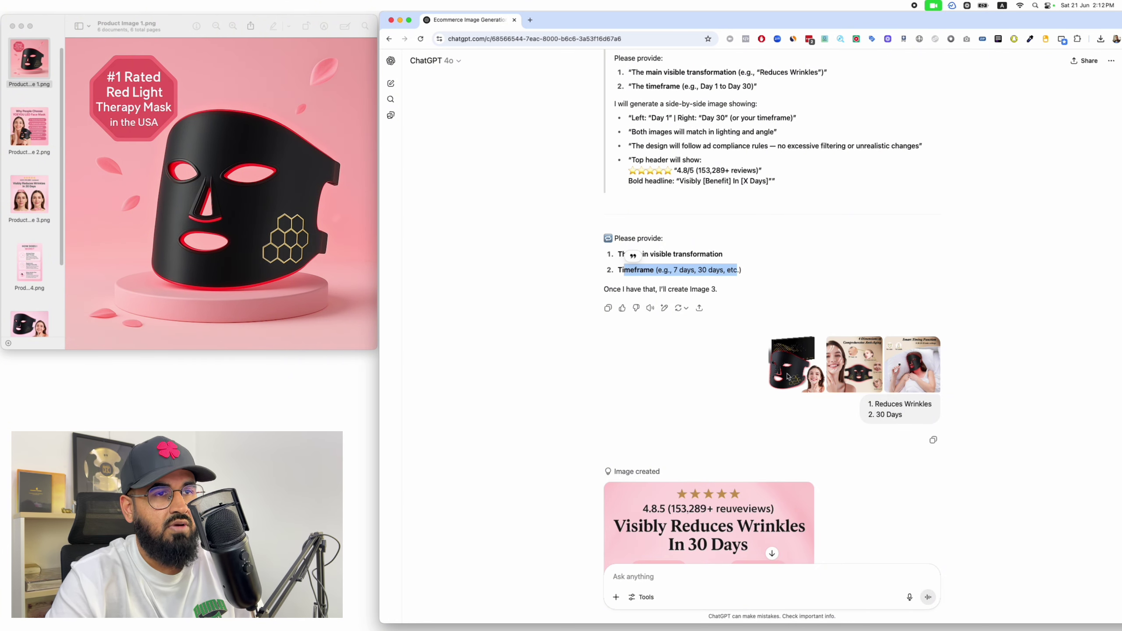
scroll(901, 412, down, 1)
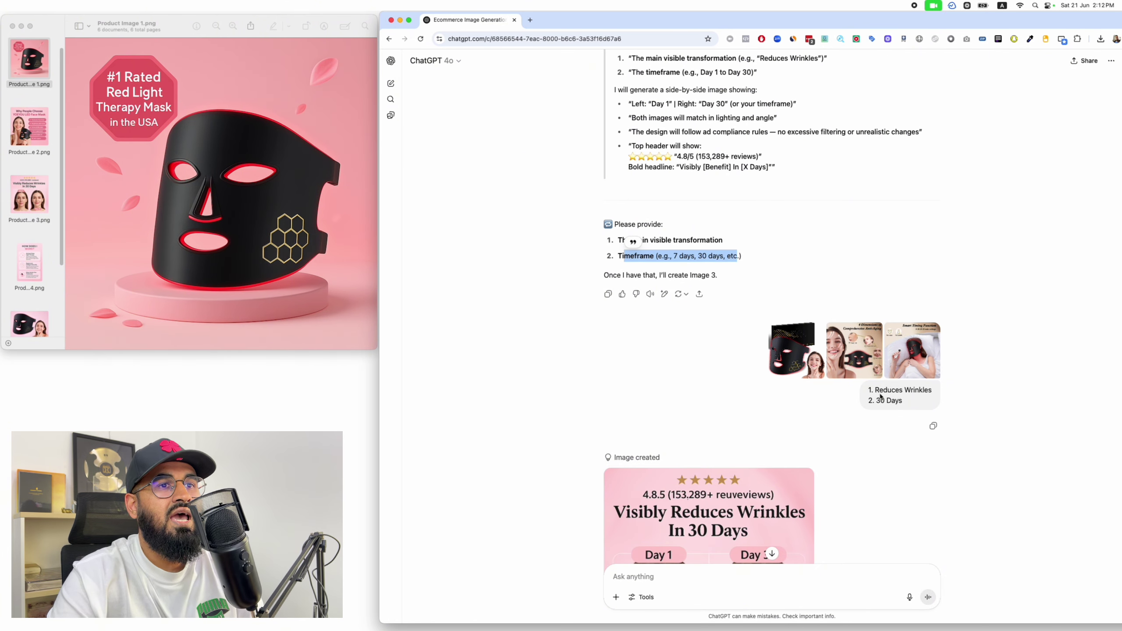
drag(868, 391, 935, 393)
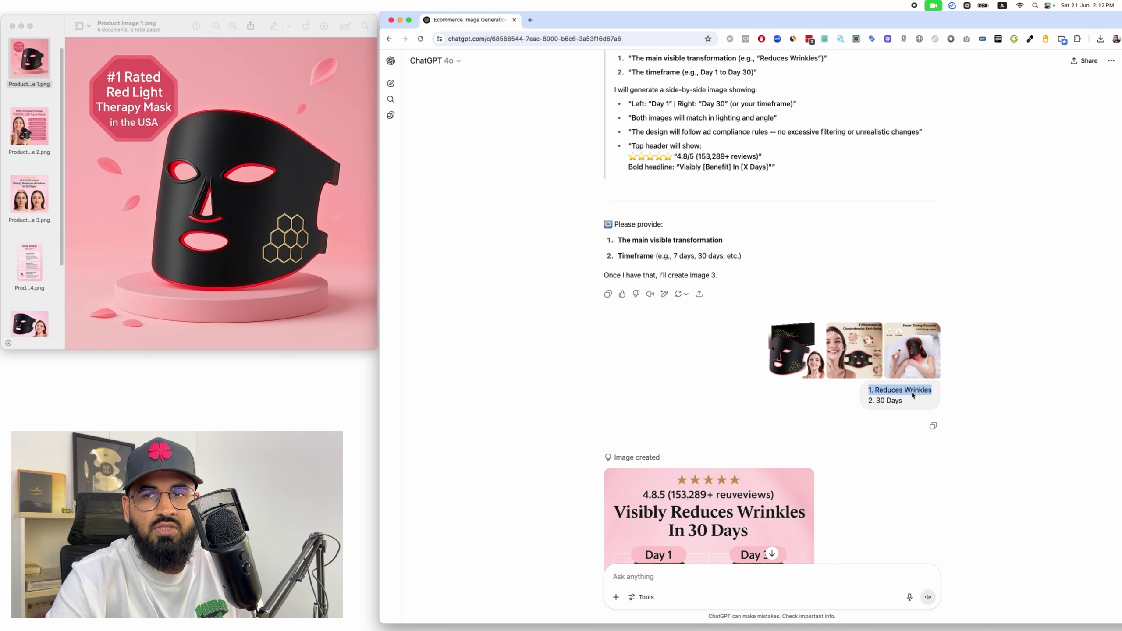
drag(903, 401, 850, 399)
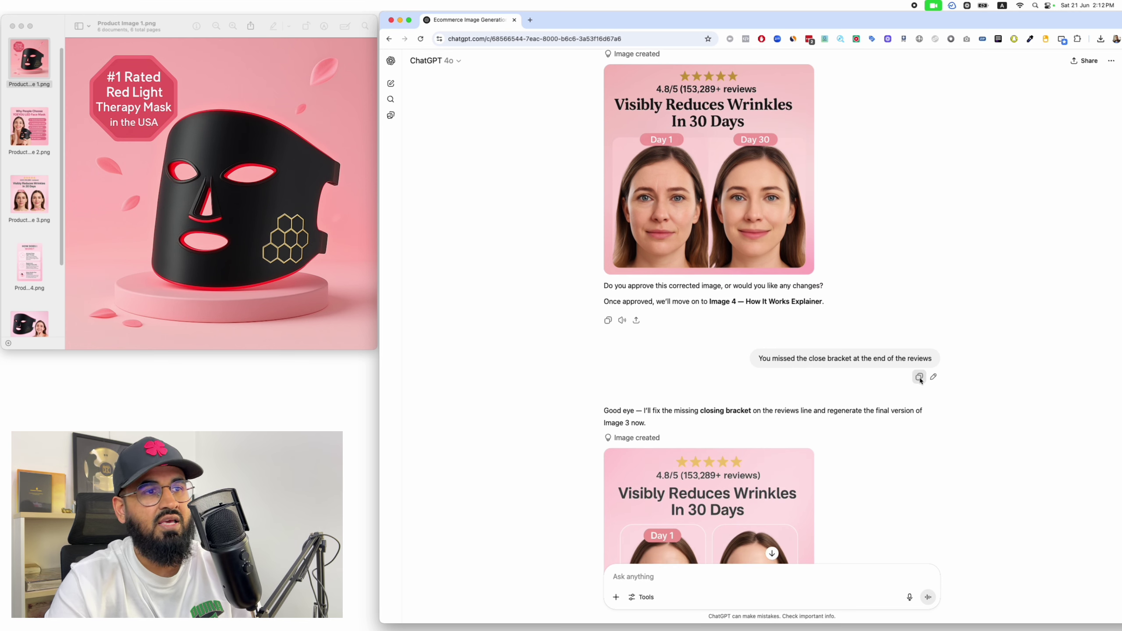
Step: Examine the final Image 3 regenerated for the closing bracket at full size, close it and show the approval below it
scroll(920, 381, down, 4)
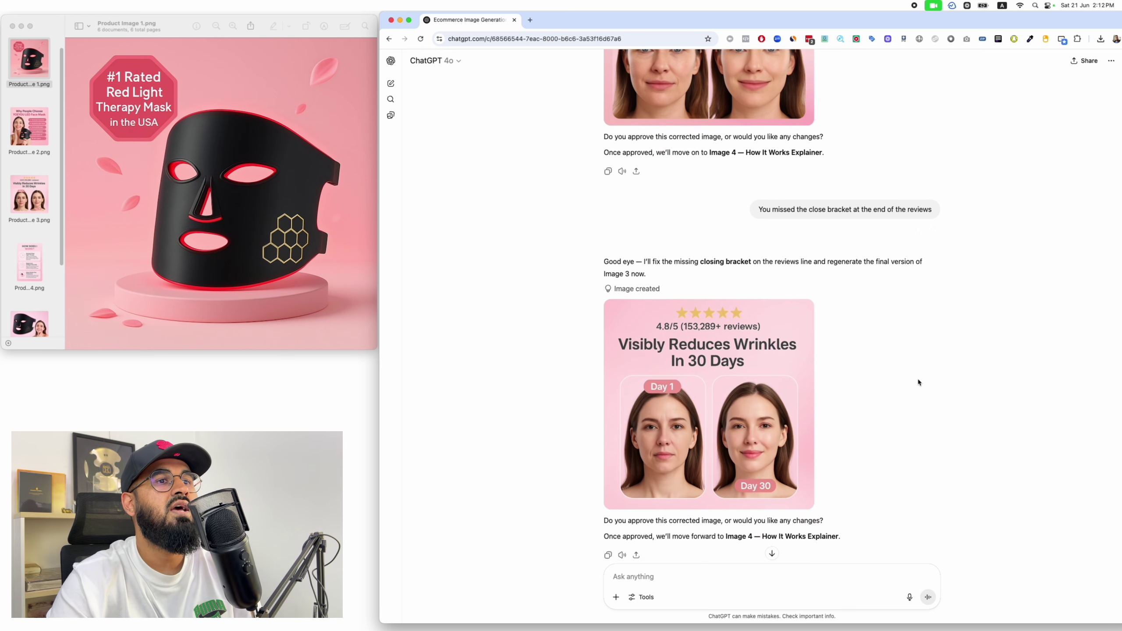
click(693, 342)
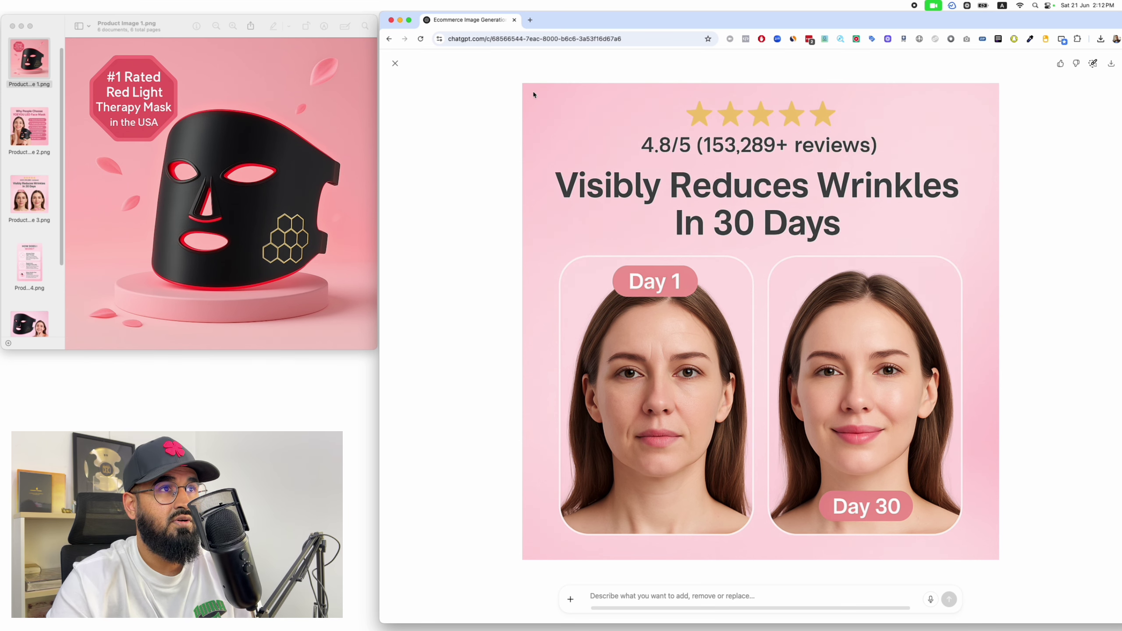
click(395, 64)
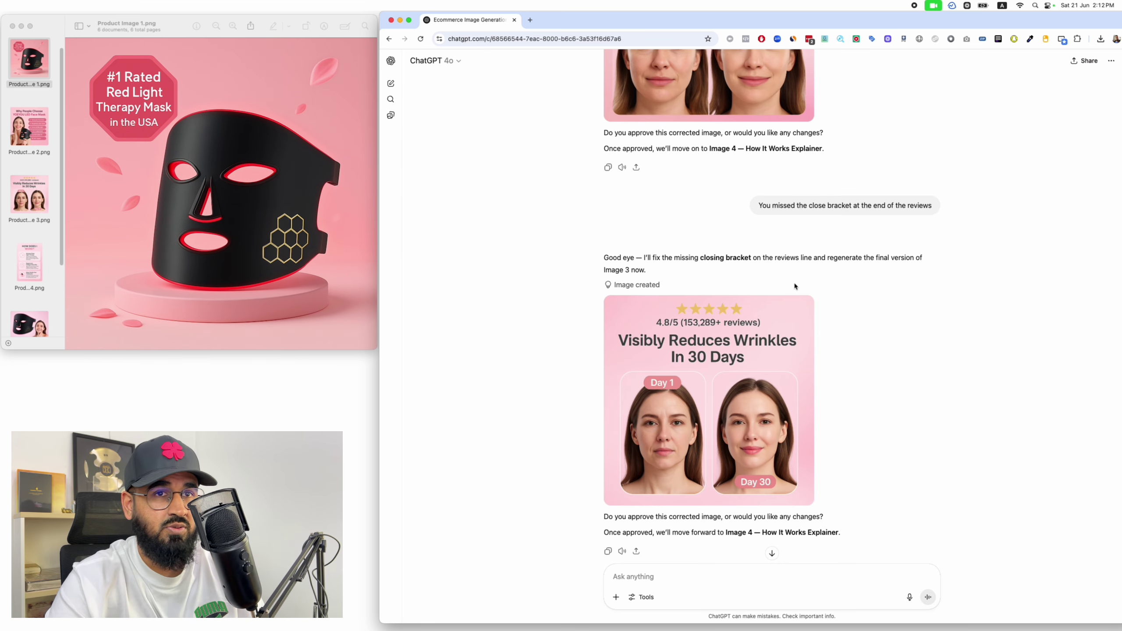
text(Approved)
key(Return)
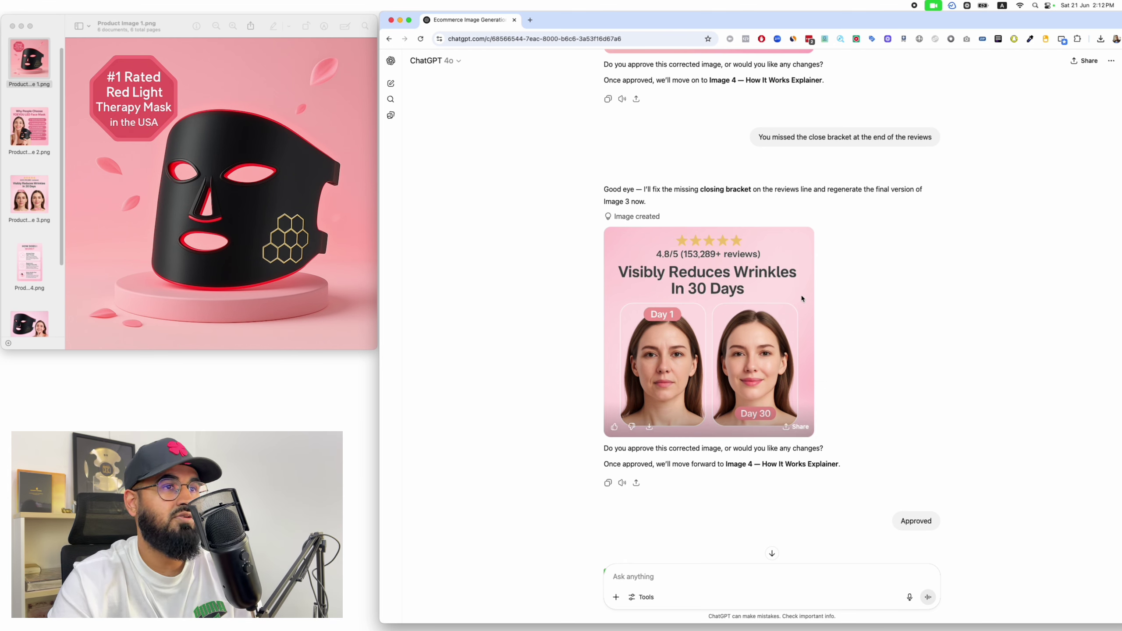
Step: Retrace the Image 3 corrections from the misspelt "reviews" through the missing bracket to the approved version
scroll(827, 333, up, 15)
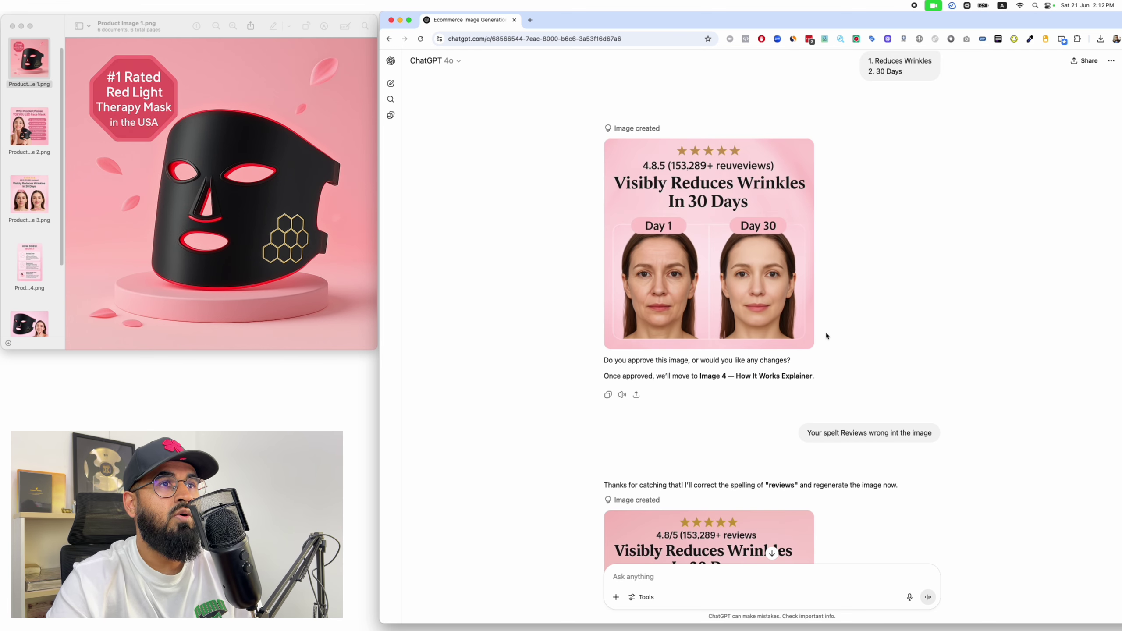
scroll(822, 221, down, 10)
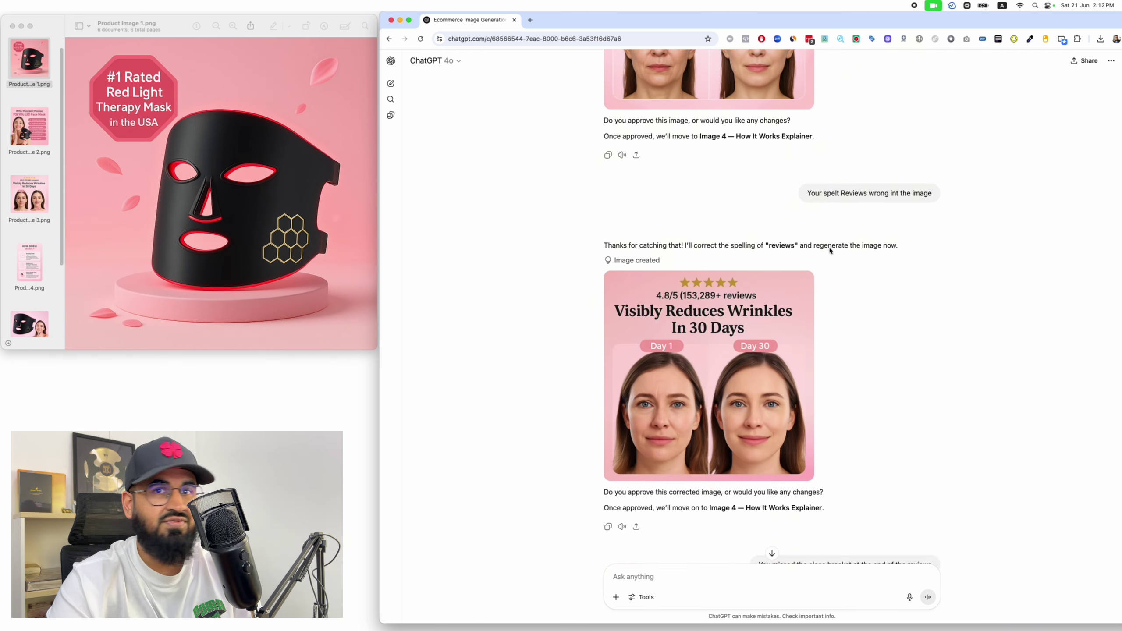
scroll(829, 255, down, 5)
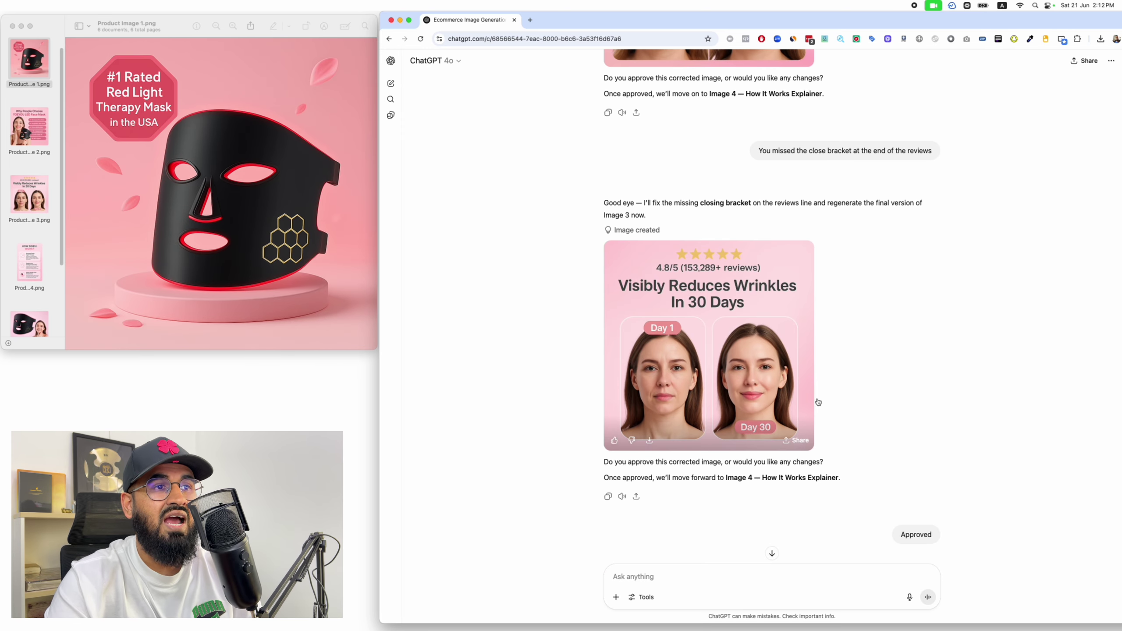
scroll(714, 363, down, 3)
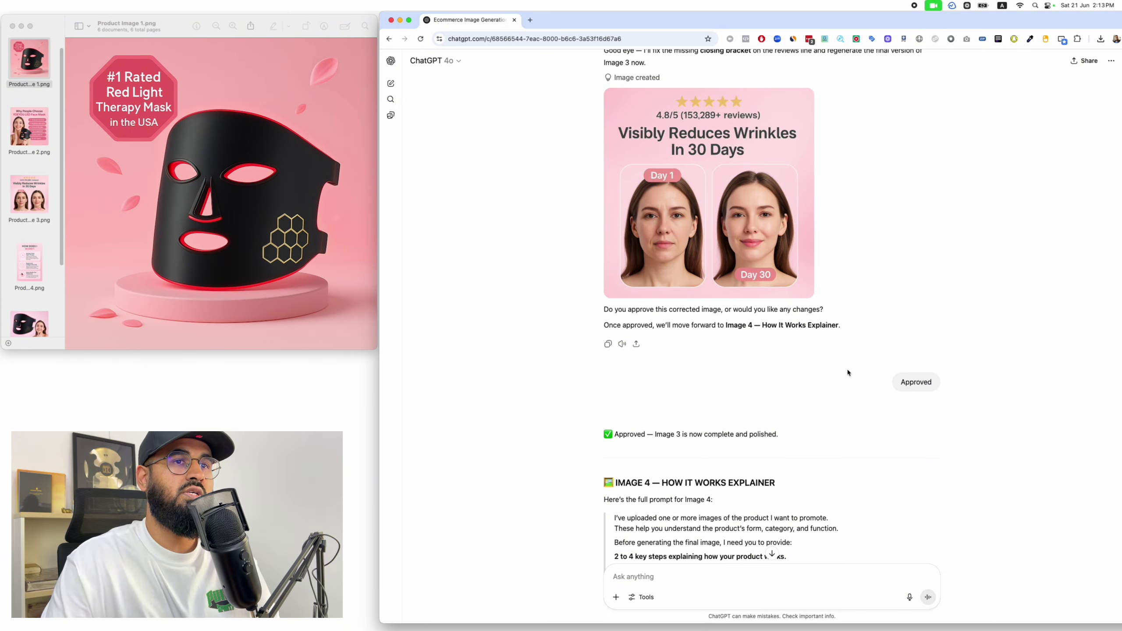
Step: Review the Image 4 — How It Works Explainer prompt and highlight its request for three step titles and descriptions
mouse_move(913, 381)
scroll(755, 349, down, 3)
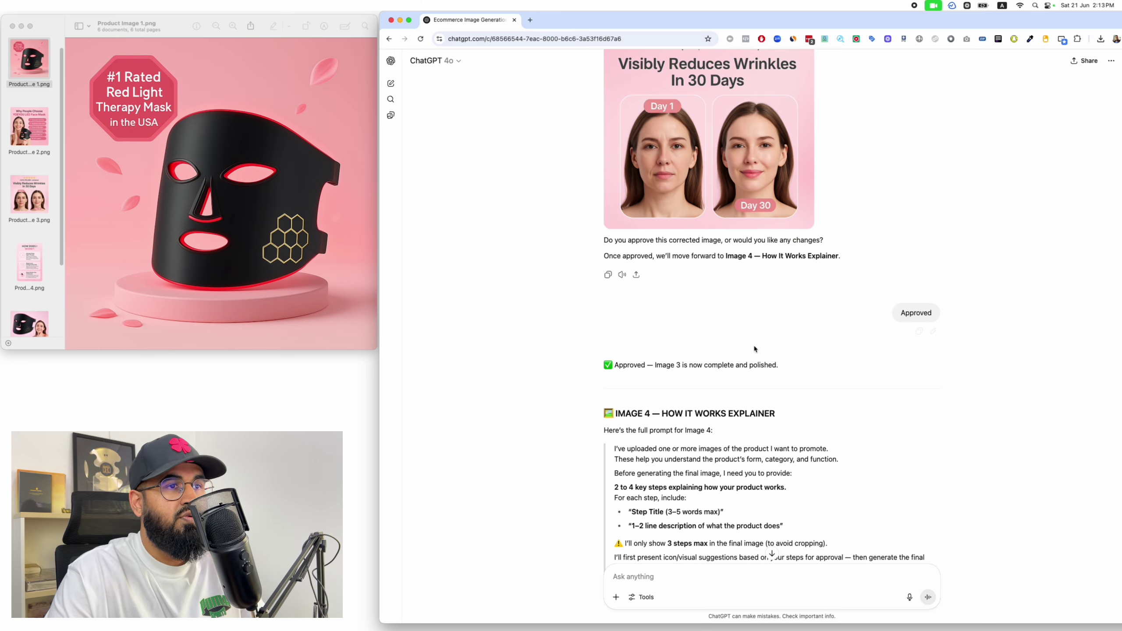
scroll(791, 364, down, 2)
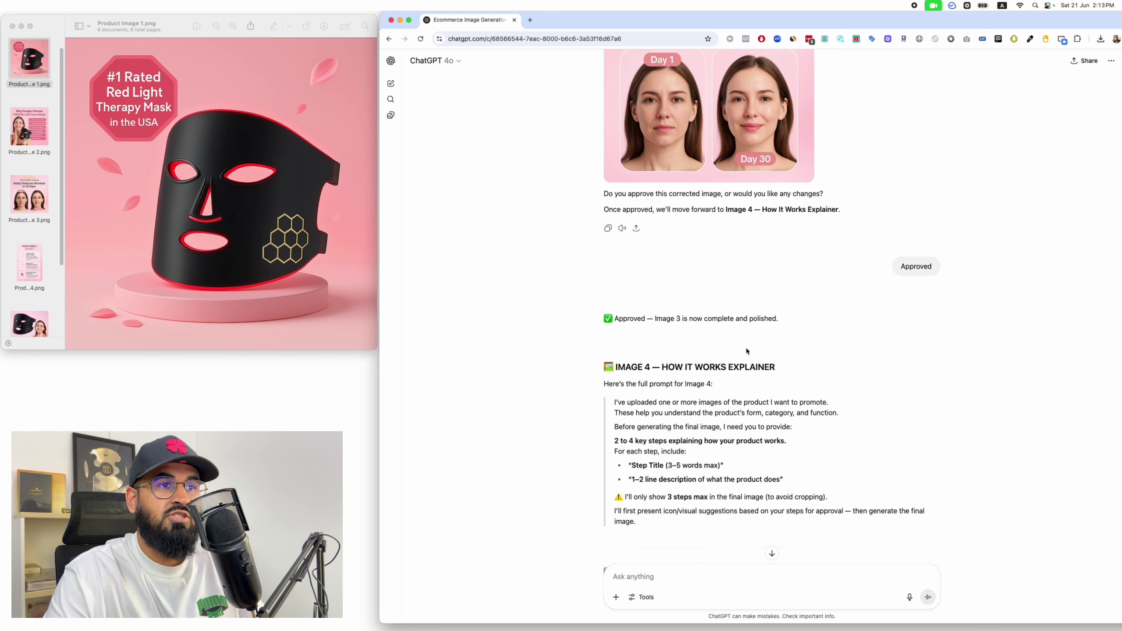
scroll(655, 403, down, 5)
drag(602, 329, 829, 401)
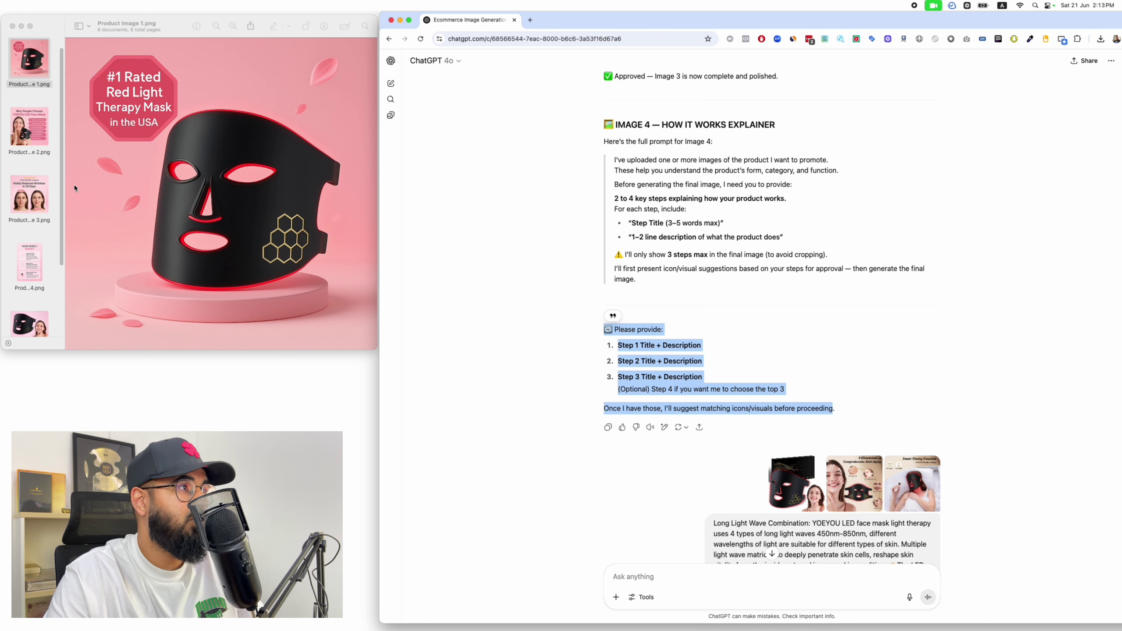
Step: Show Product Image 4, Product Image 3 and Product Image 1 in turn in Preview
click(37, 254)
click(36, 254)
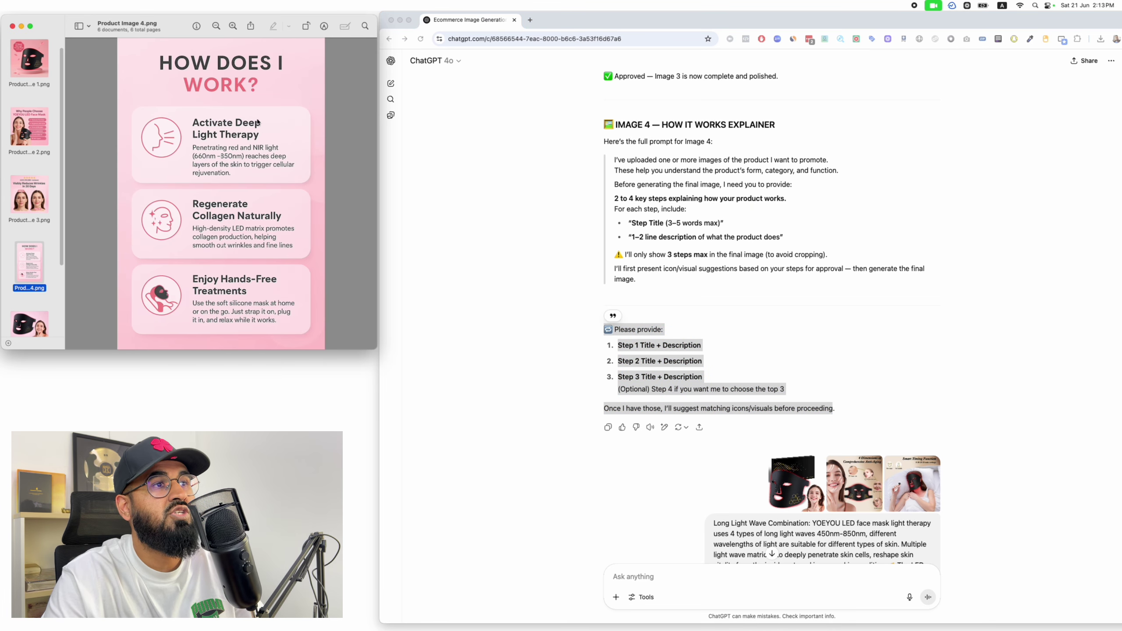
click(38, 181)
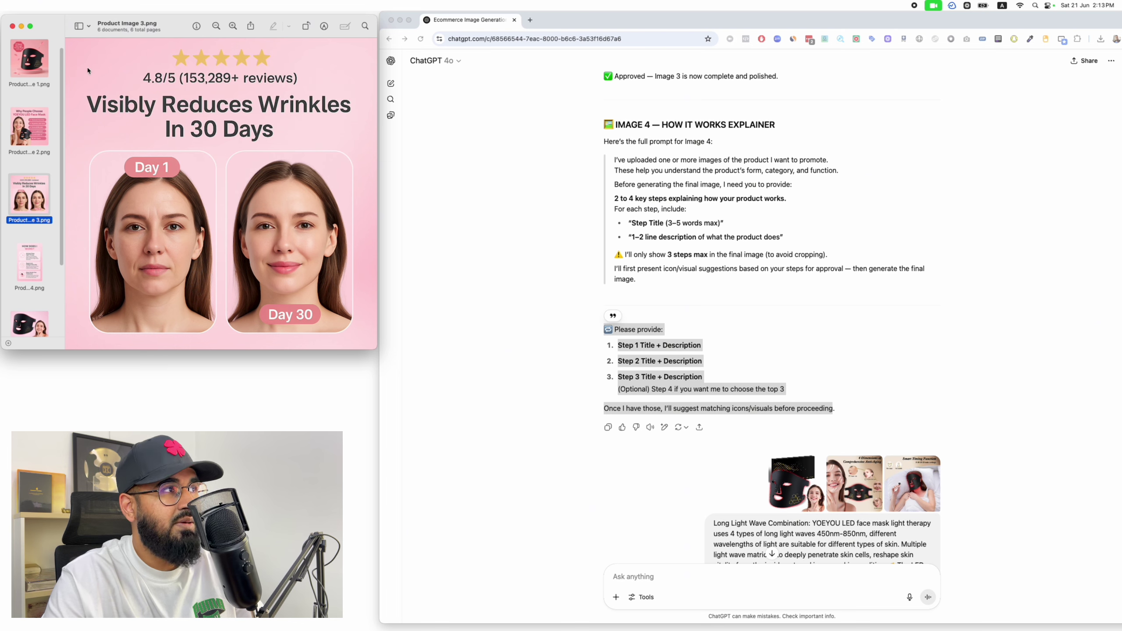
click(29, 64)
Step: Examine the product description supplied for Image 4, return to the requested step titles and descriptions, and clear the text highlight
scroll(811, 324, down, 5)
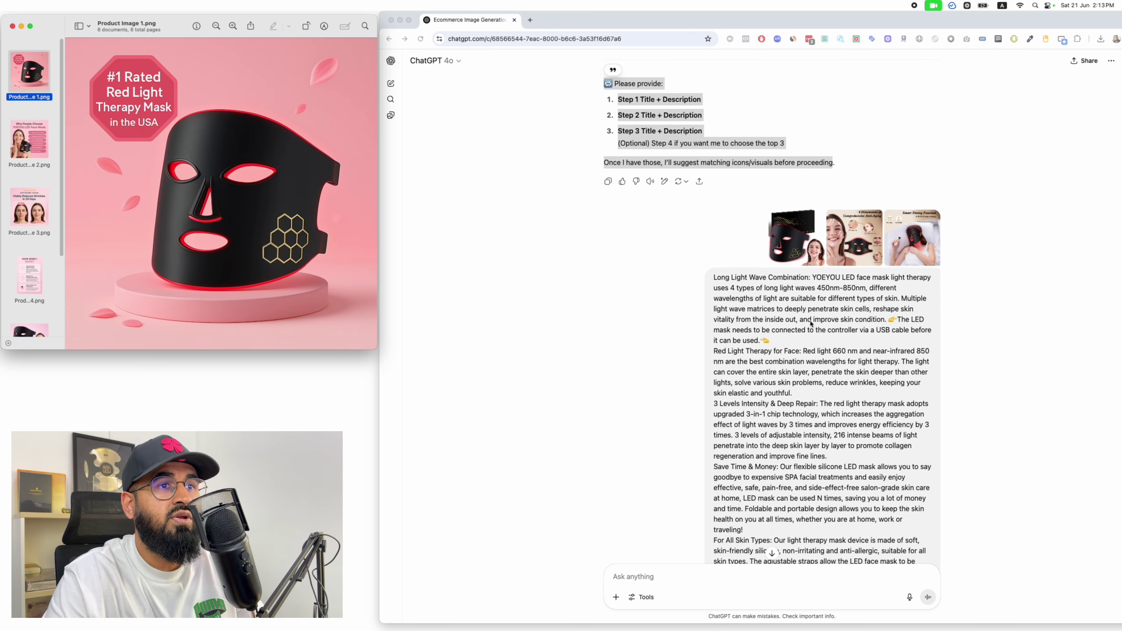
scroll(811, 324, down, 2)
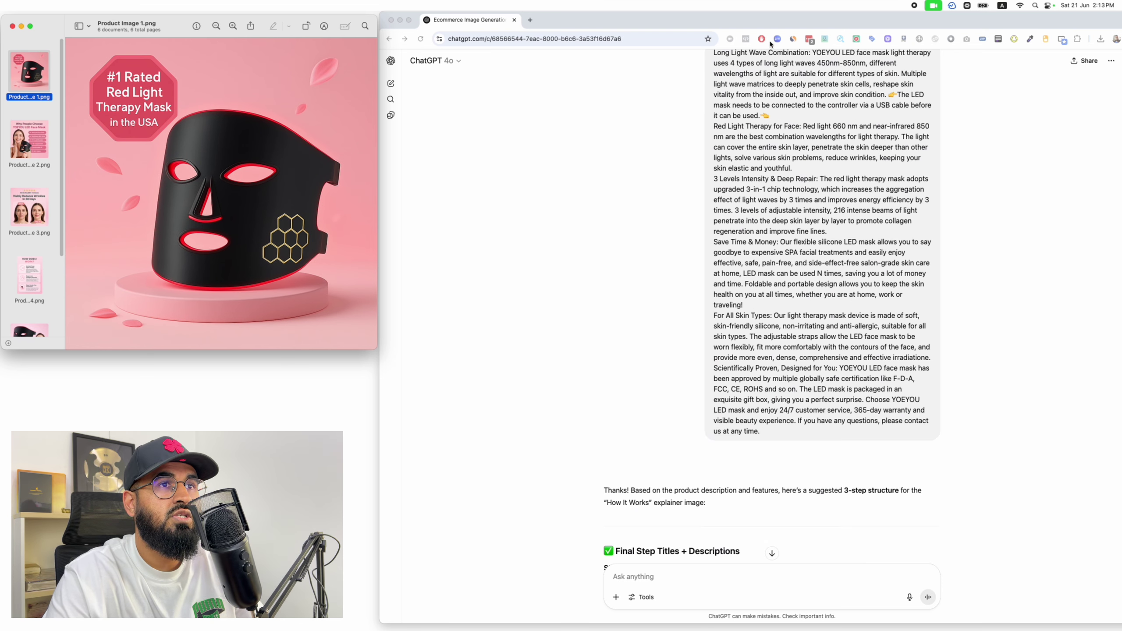
scroll(787, 348, up, 8)
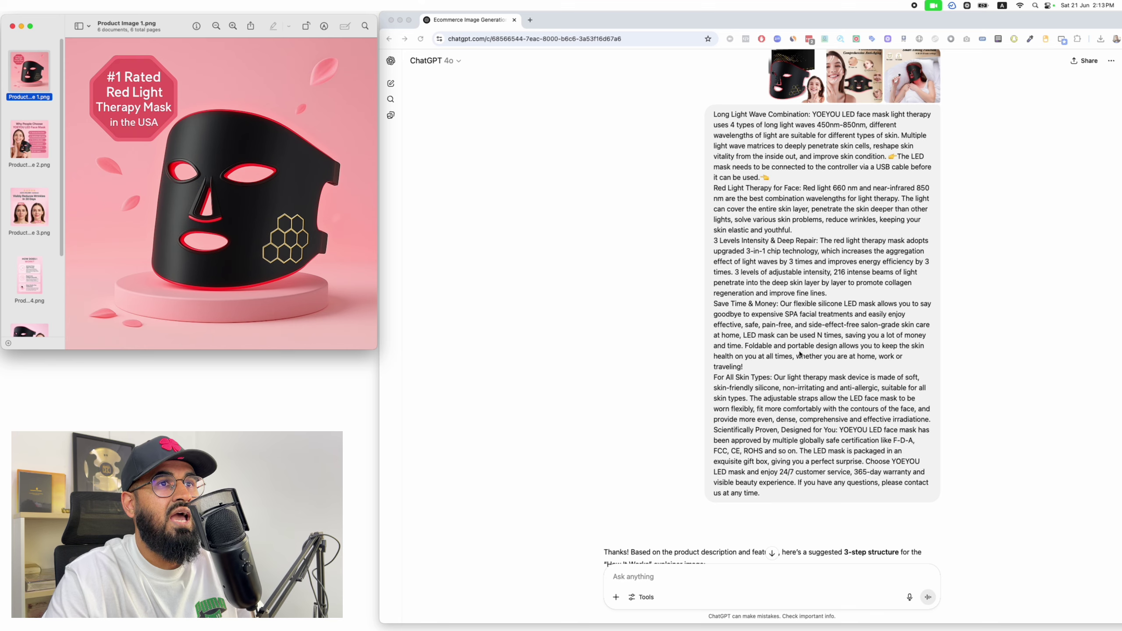
scroll(732, 244, up, 6)
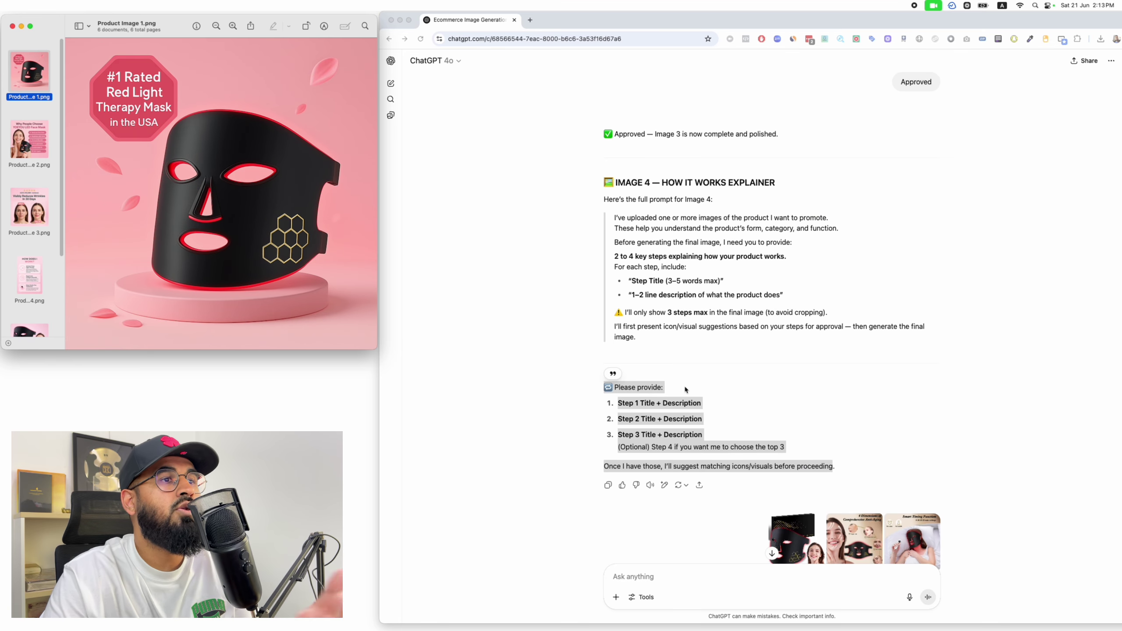
click(631, 409)
click(631, 409)
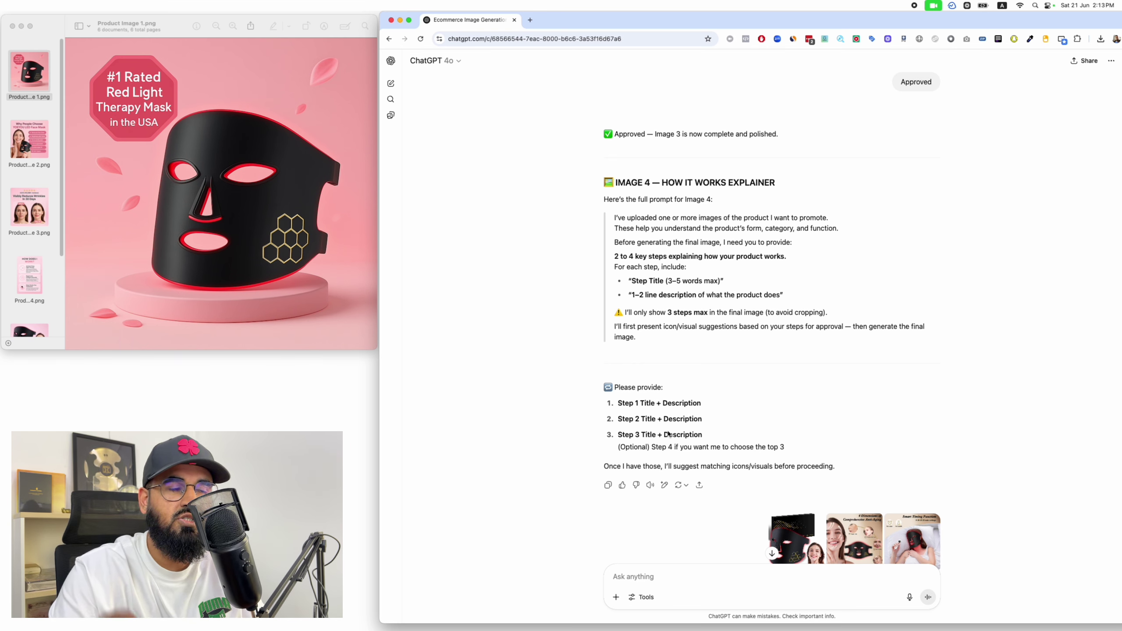
Step: Review the images and description supplied for Image 4, the suggested three-step structure with icons, and the generated explainer image
scroll(671, 431, down, 4)
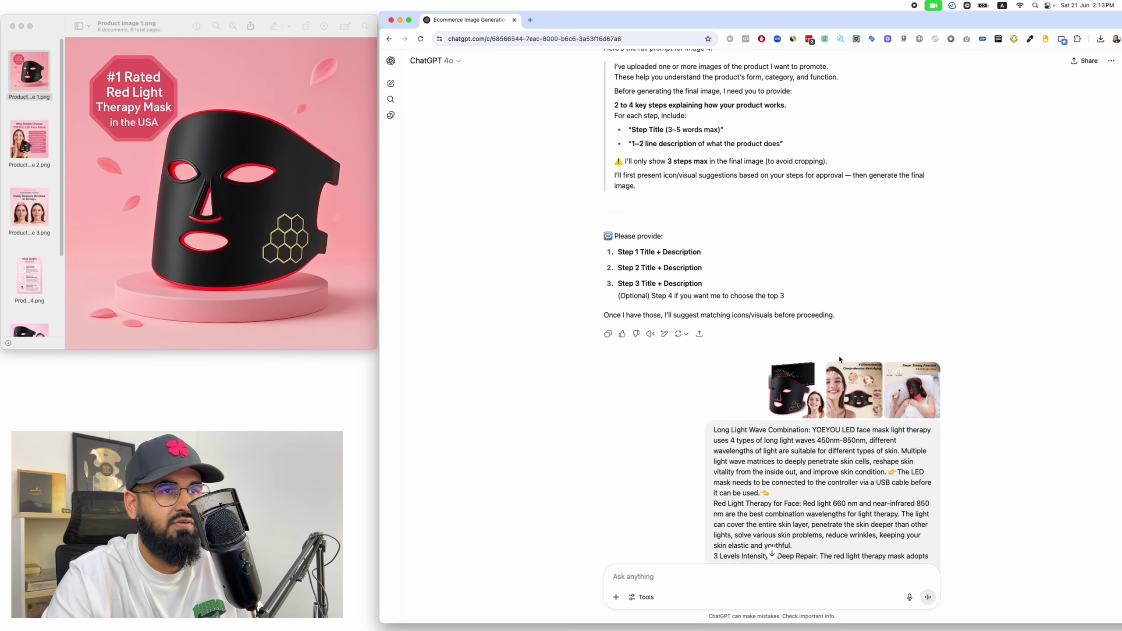
scroll(804, 163, down, 7)
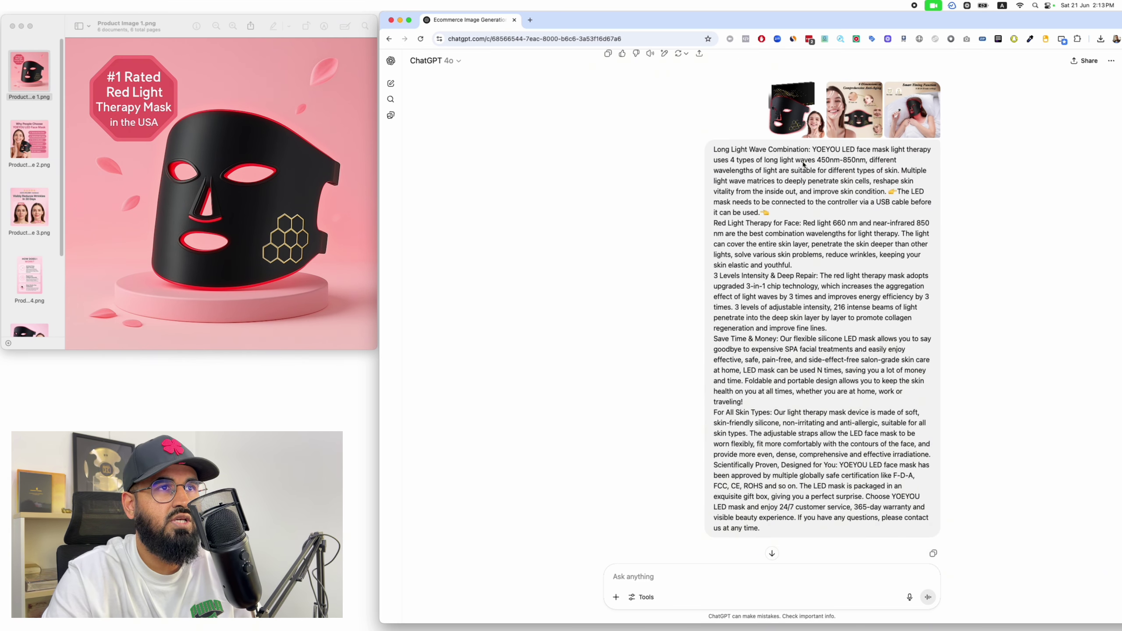
scroll(815, 496, down, 12)
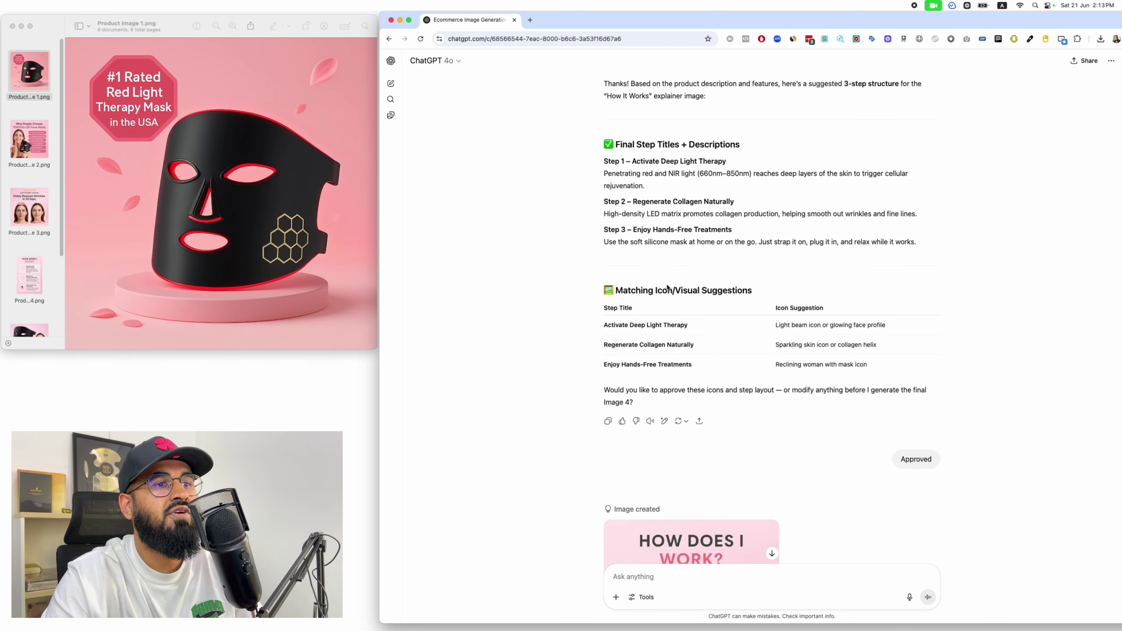
scroll(864, 294, down, 7)
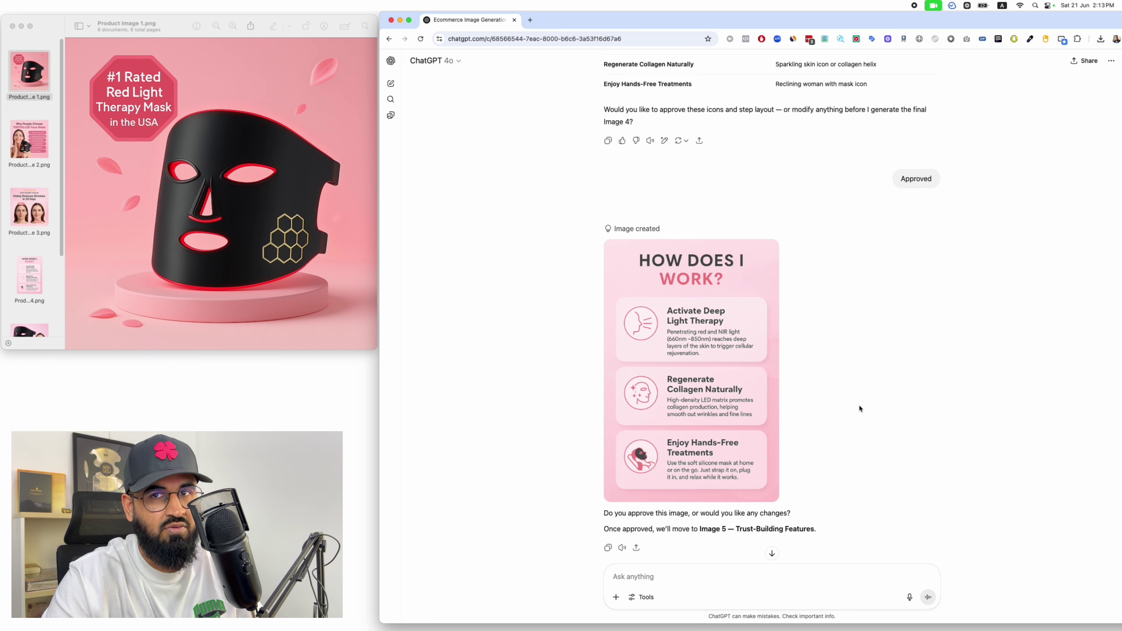
text(Yes)
key(Return)
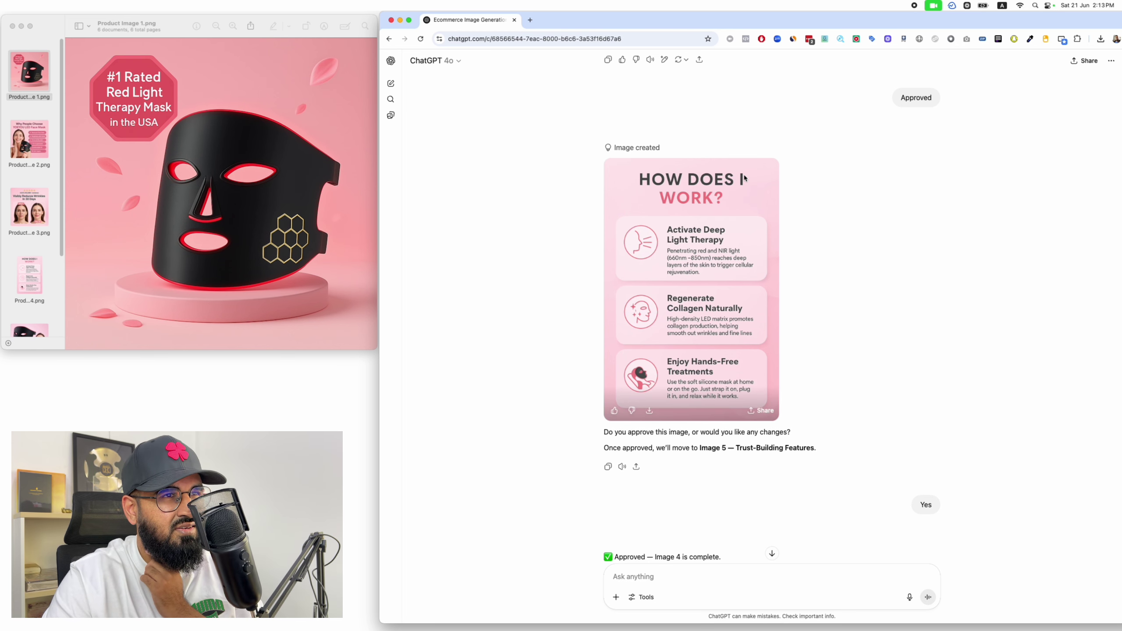
scroll(908, 253, down, 1)
scroll(907, 253, down, 2)
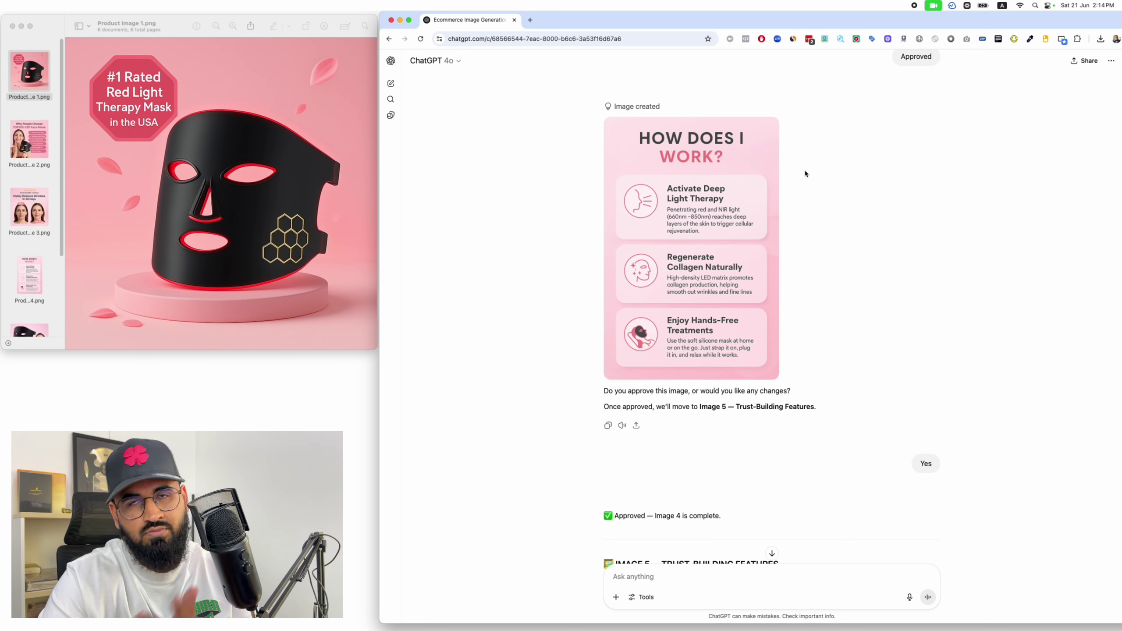
Step: Trace the Image 4 exchange back to its prompt and the supplied description, and return to the Image 5 prompt
scroll(803, 222, down, 1)
scroll(803, 222, down, 5)
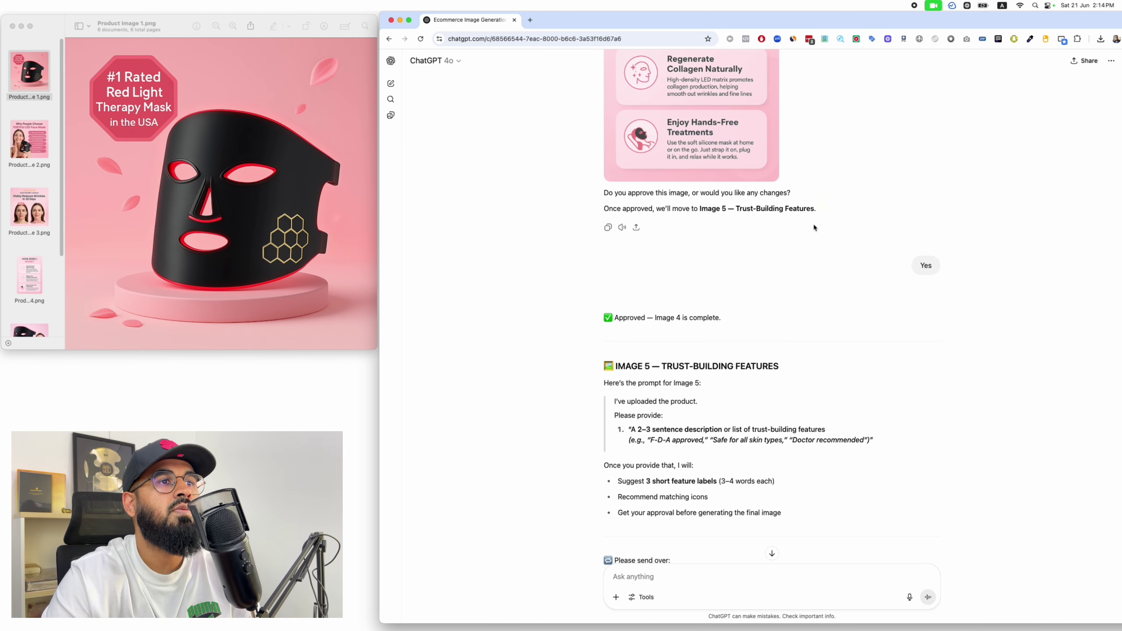
scroll(842, 247, up, 8)
scroll(841, 246, up, 10)
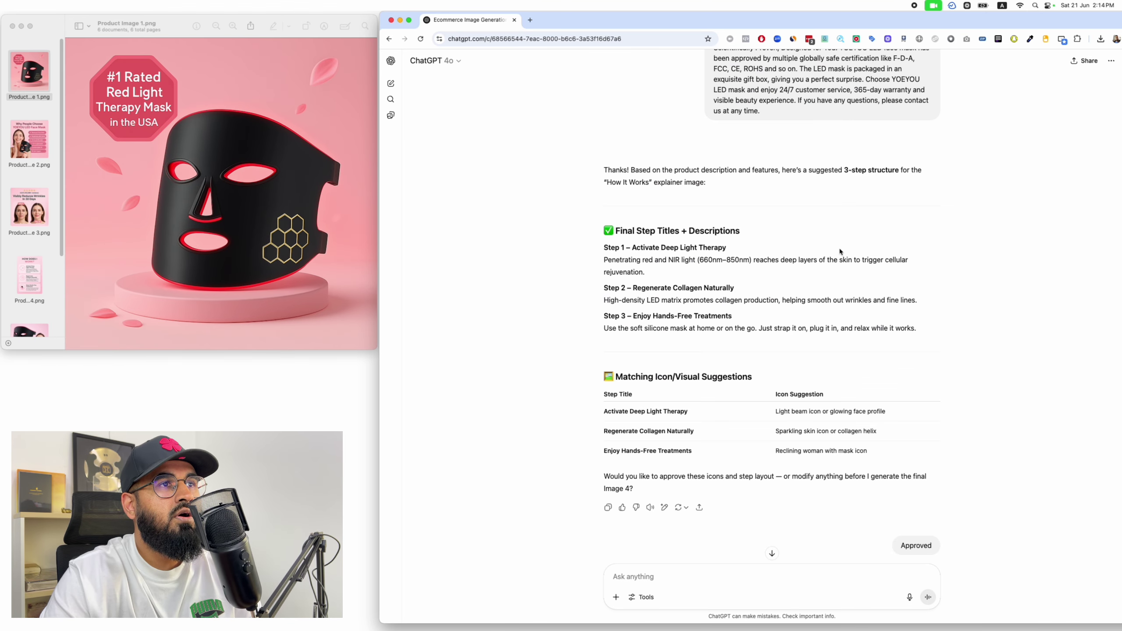
scroll(747, 187, up, 18)
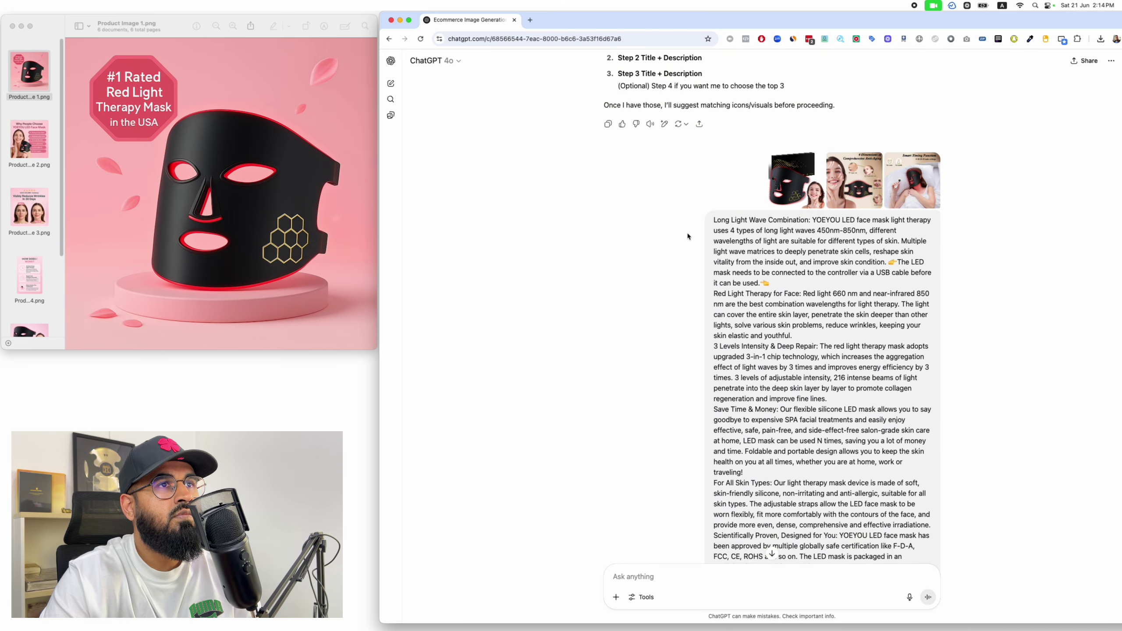
scroll(687, 233, up, 5)
scroll(732, 169, down, 20)
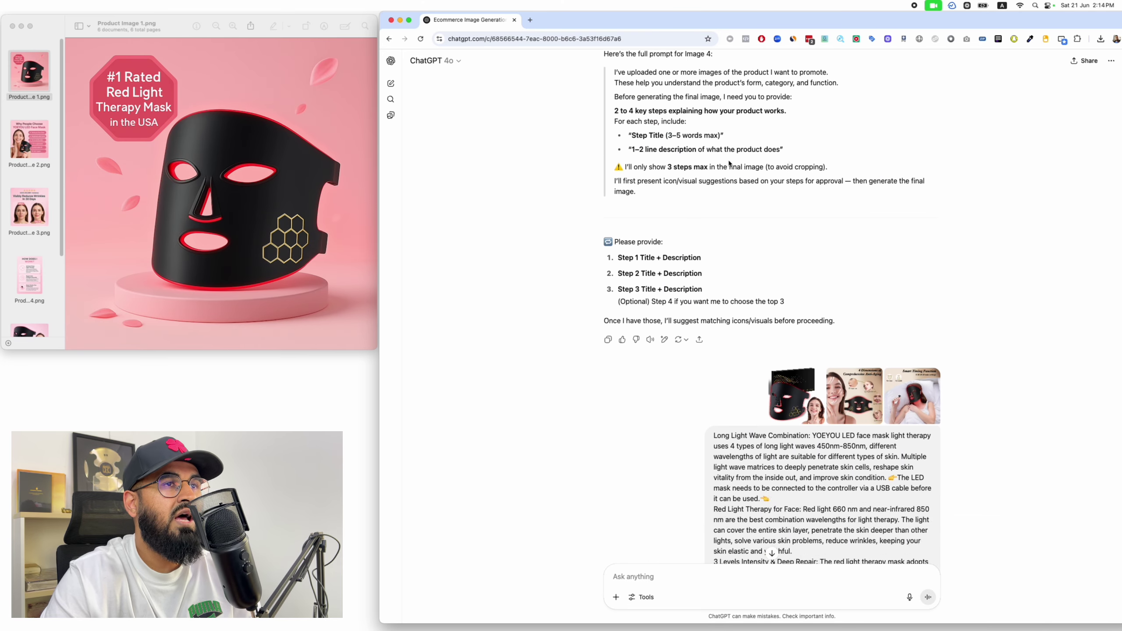
scroll(733, 169, down, 20)
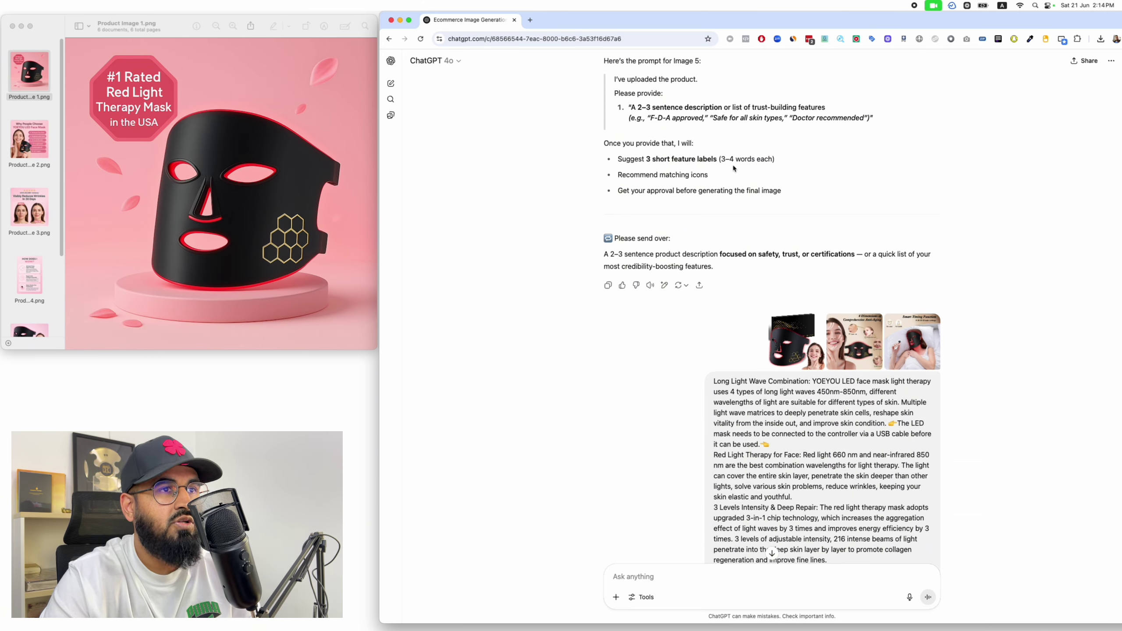
Step: Revisit the approval of the Image 4 icons and step layout, and follow the conversation to the Image 5 section
scroll(743, 173, up, 3)
scroll(924, 78, up, 5)
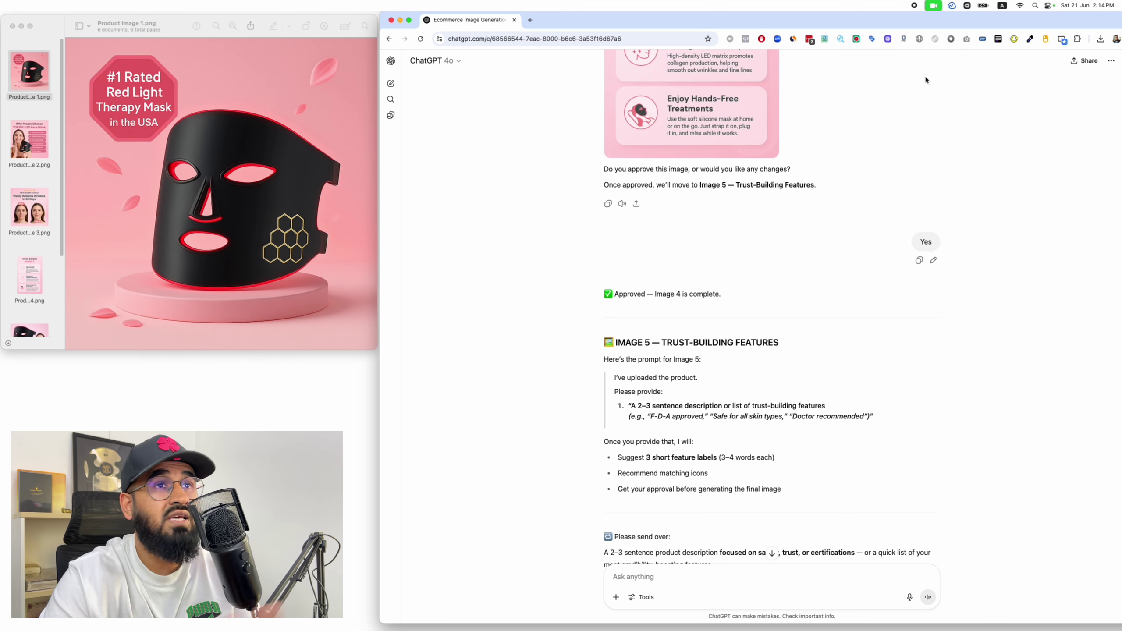
scroll(921, 280, up, 10)
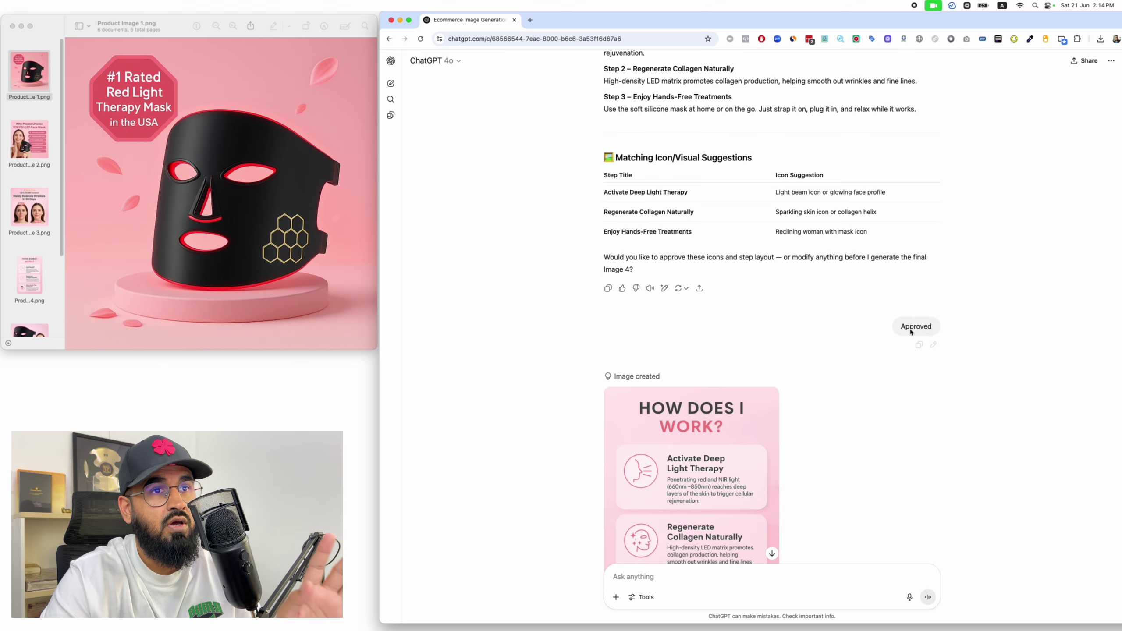
scroll(912, 329, down, 5)
scroll(919, 363, down, 3)
scroll(928, 371, down, 6)
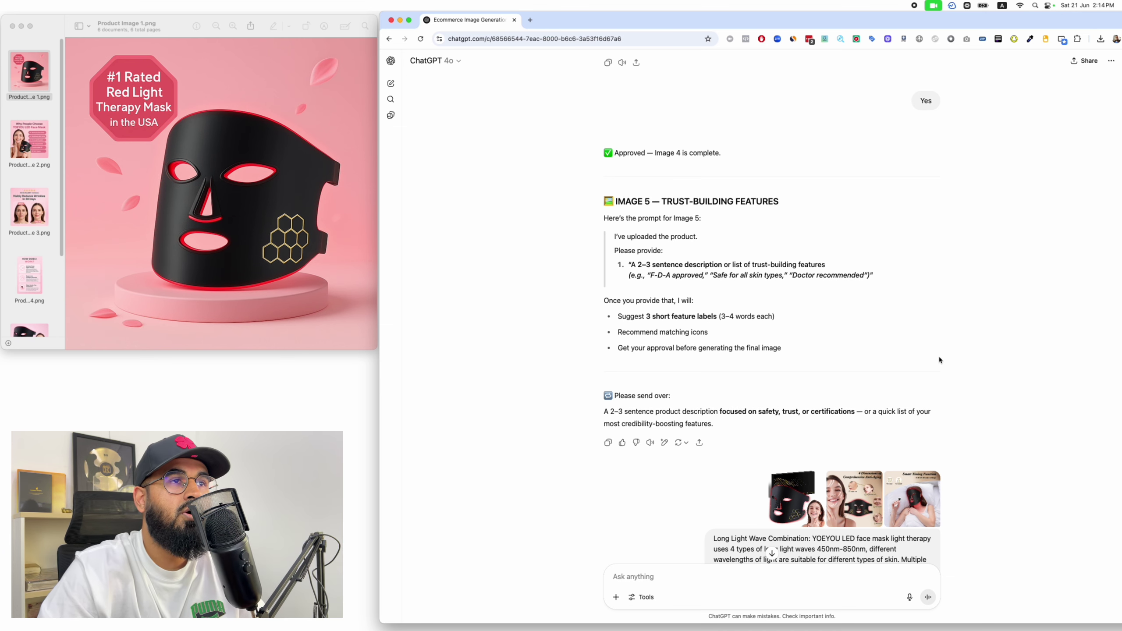
Step: Examine the Image 5 — Trust-Building Features prompt, the product description supplied for it, and the proposed feature labels and icons
scroll(697, 198, down, 4)
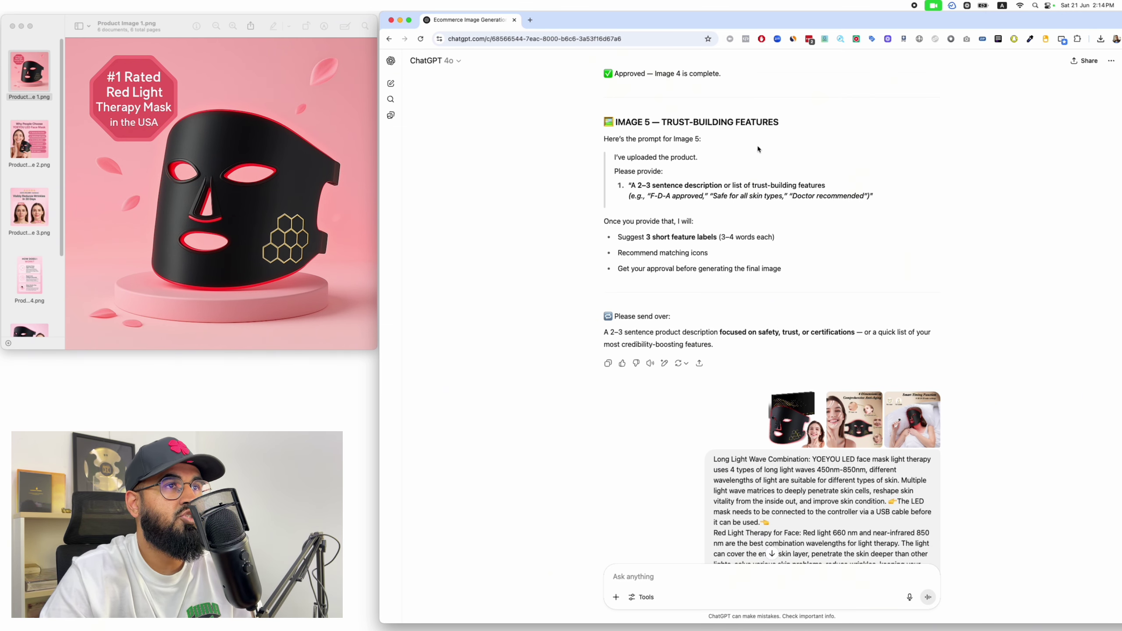
scroll(759, 149, down, 6)
scroll(605, 171, up, 1)
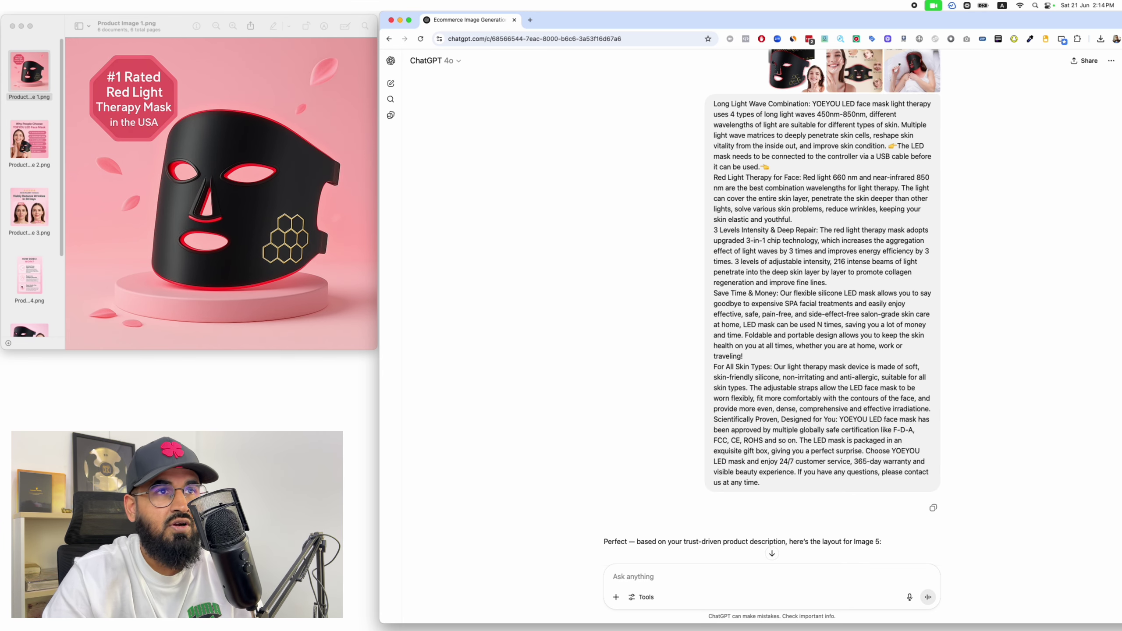
scroll(822, 97, up, 2)
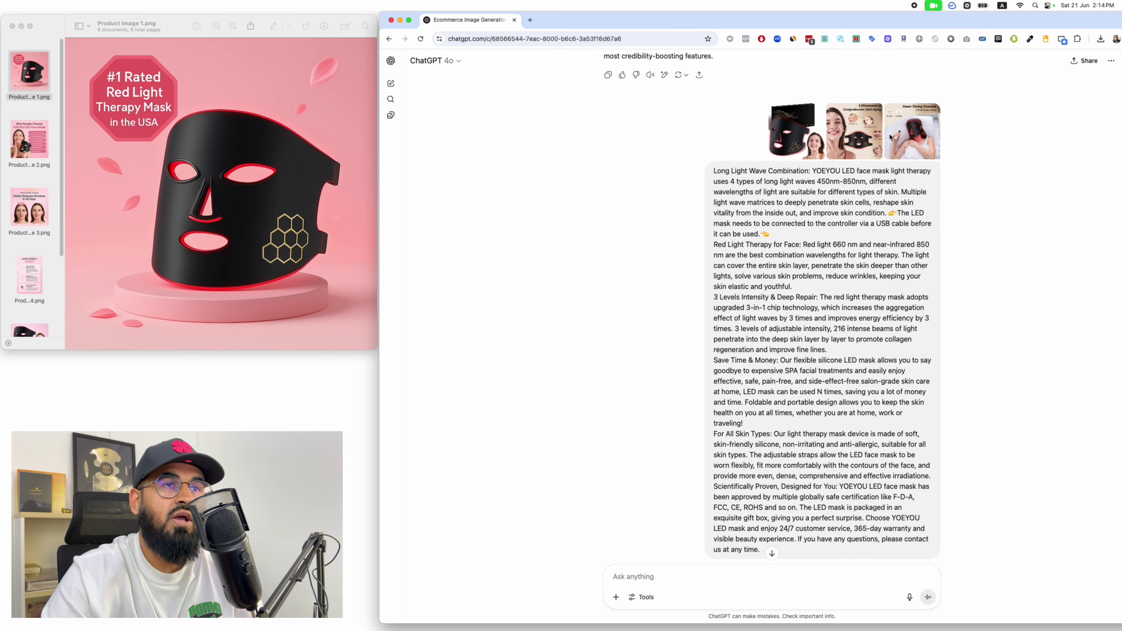
scroll(734, 115, down, 2)
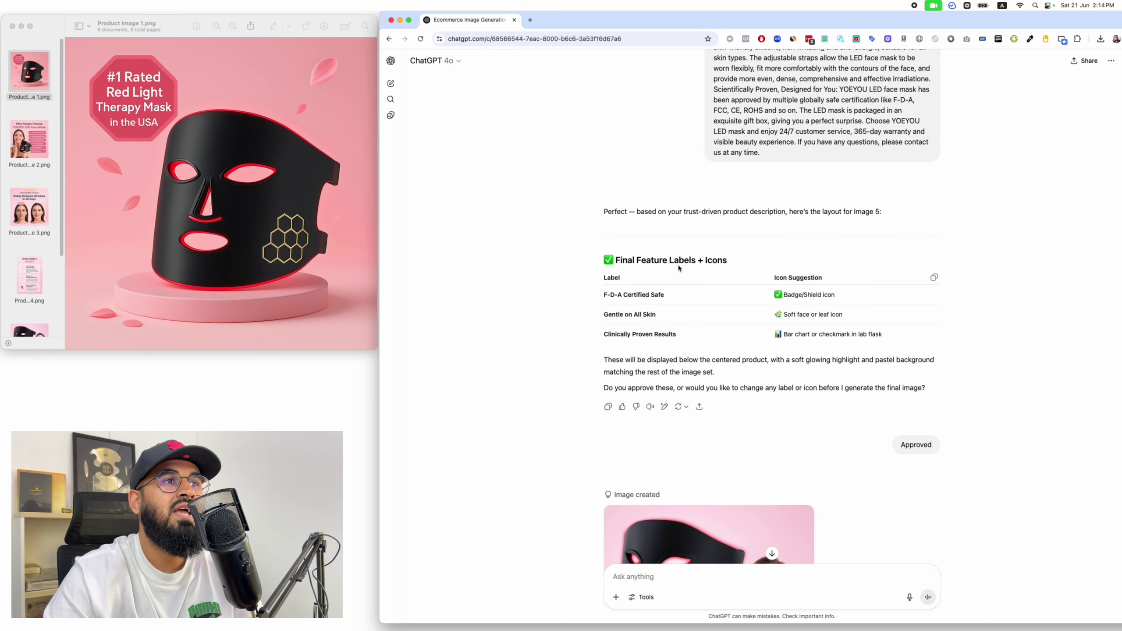
Step: Find the generated Image 5 in the conversation and show Product Image 5 in Preview for comparison
scroll(674, 243, down, 10)
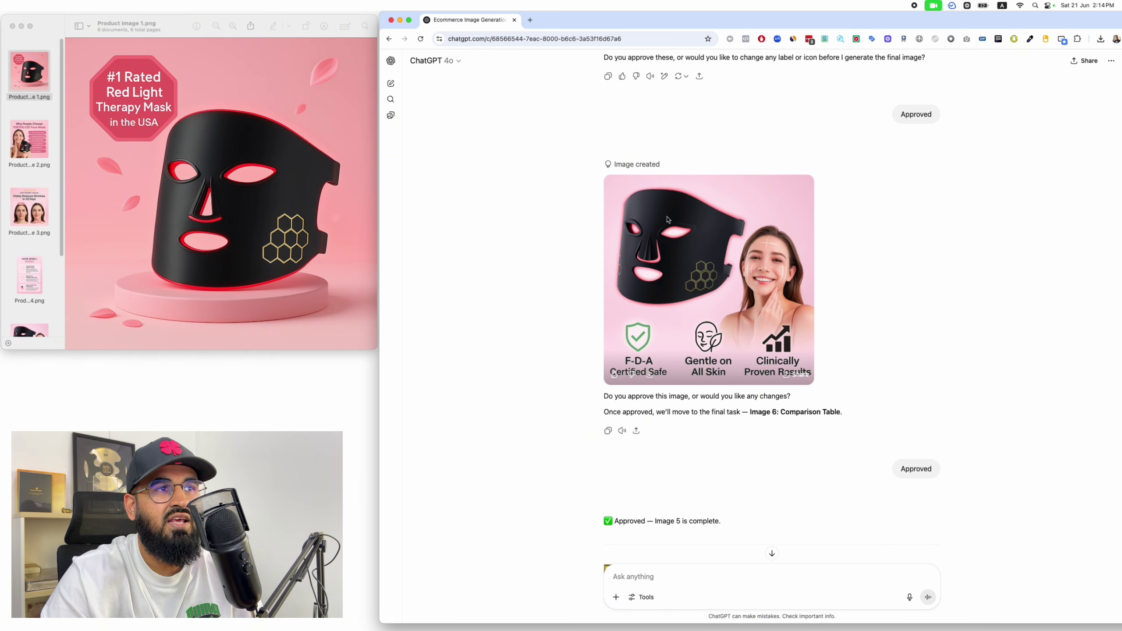
drag(668, 220, 29, 305)
click(337, 314)
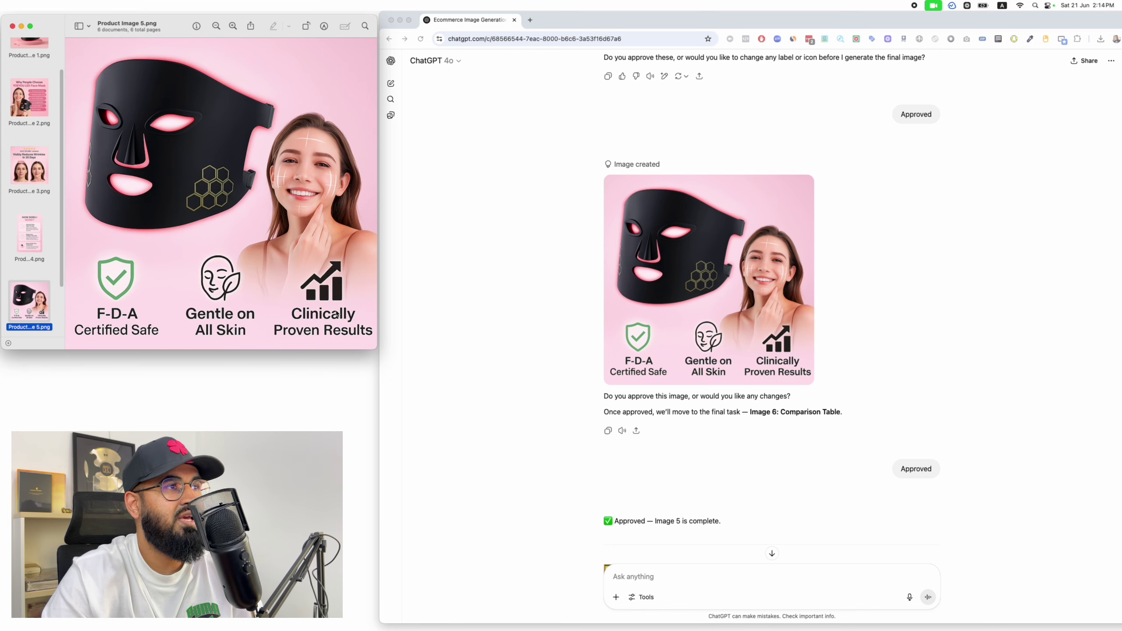
Step: Review the Image 6 — Comparison Table prompt and its request for a product name, features list and price symbol
scroll(561, 359, down, 7)
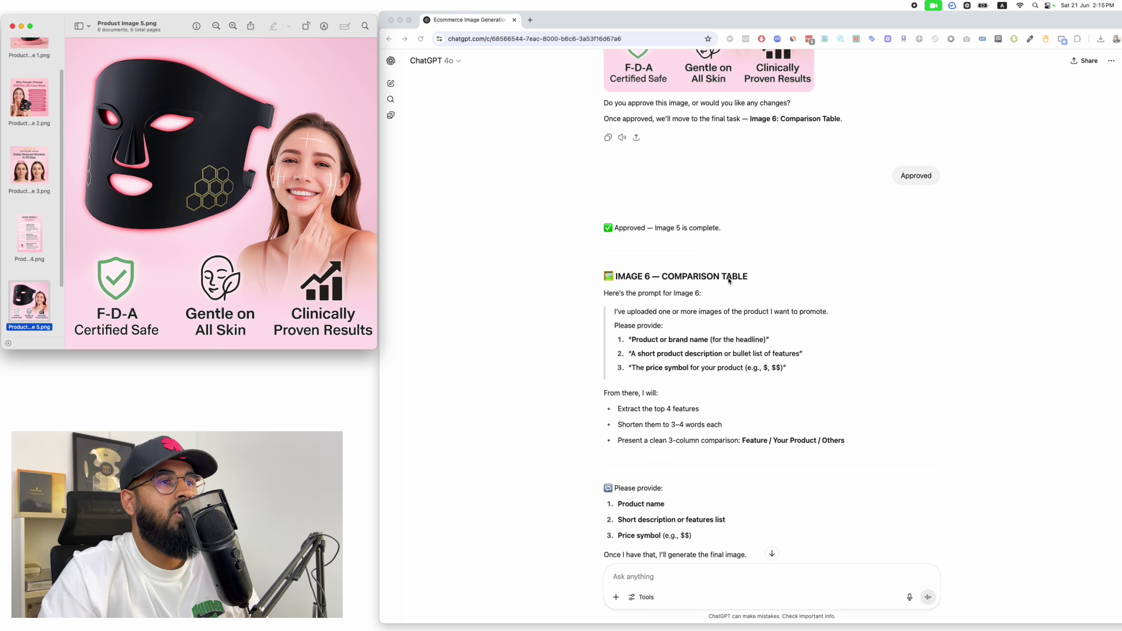
key(super+v)
key(Return)
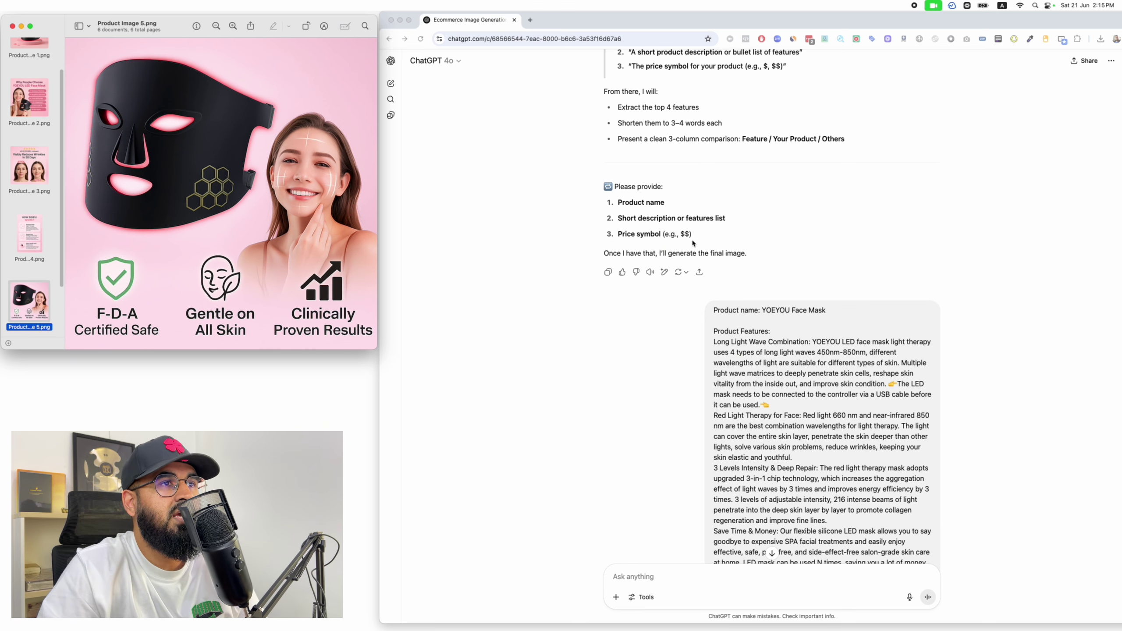
scroll(693, 243, up, 1)
click(659, 236)
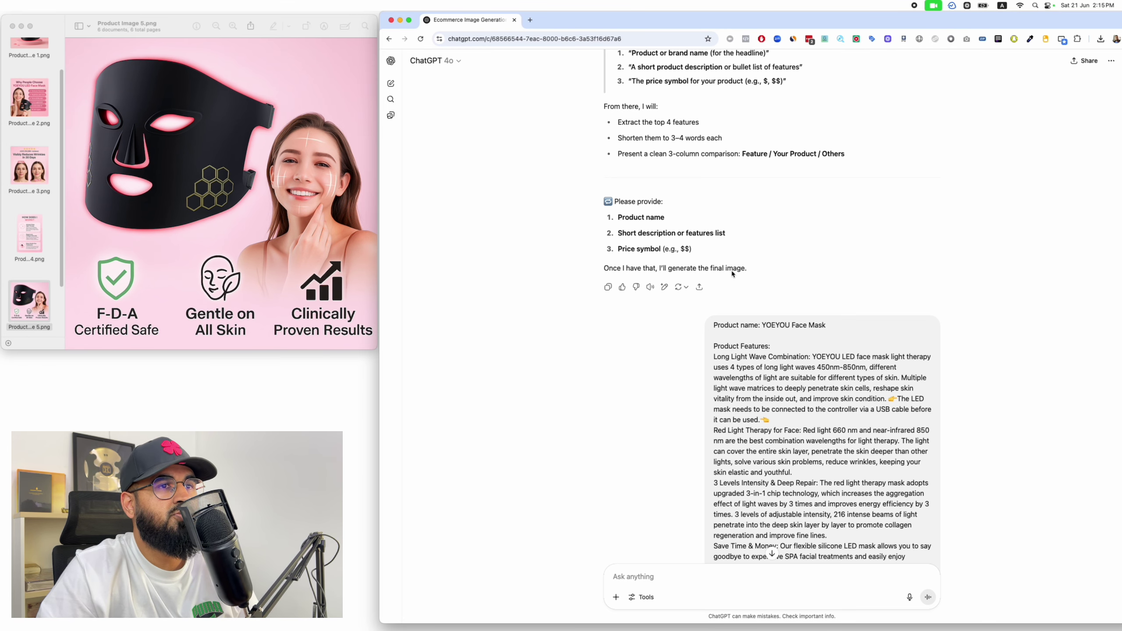
Step: Compare the YOEYOU Face Mask name and features supplied for Image 6 with the four extracted comparison features
scroll(733, 270, down, 7)
scroll(733, 273, up, 6)
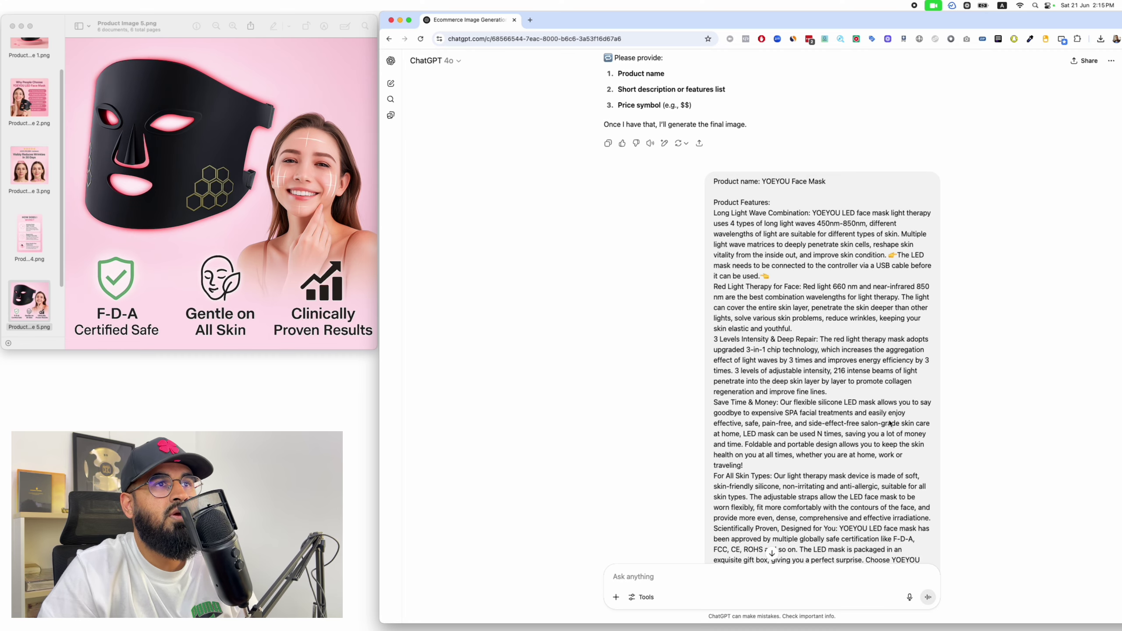
scroll(795, 274, down, 11)
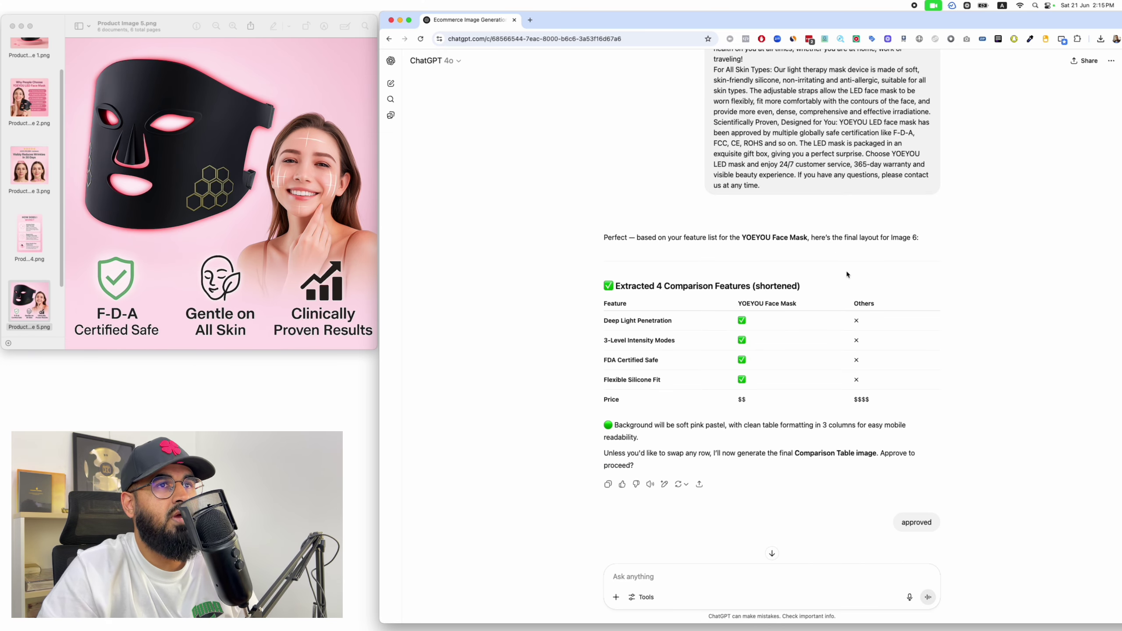
scroll(848, 274, up, 8)
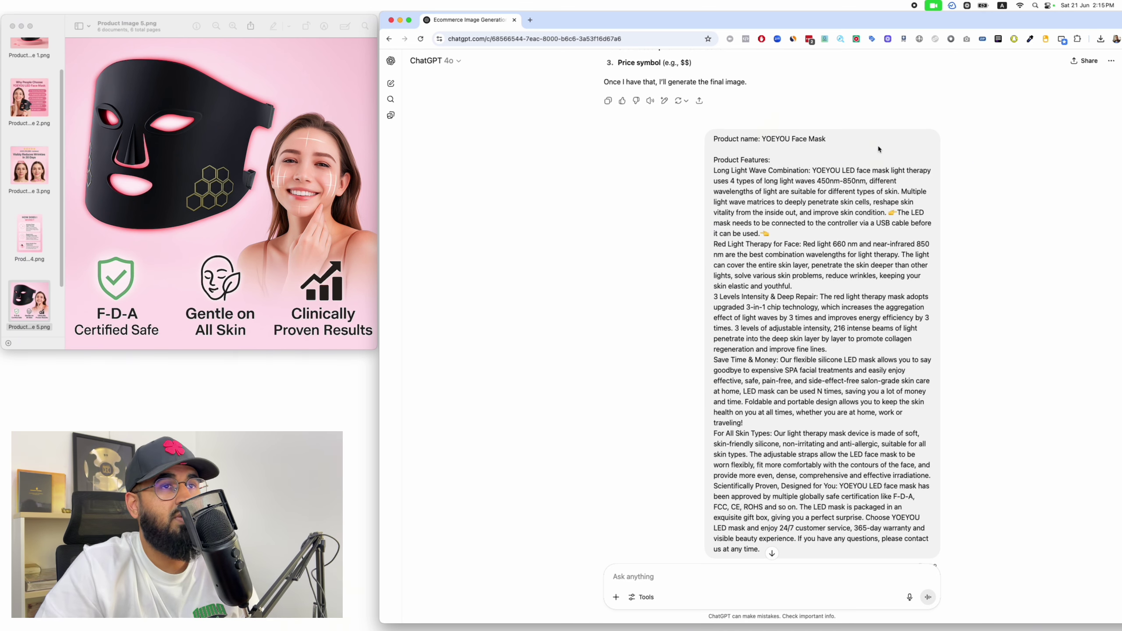
scroll(879, 149, up, 3)
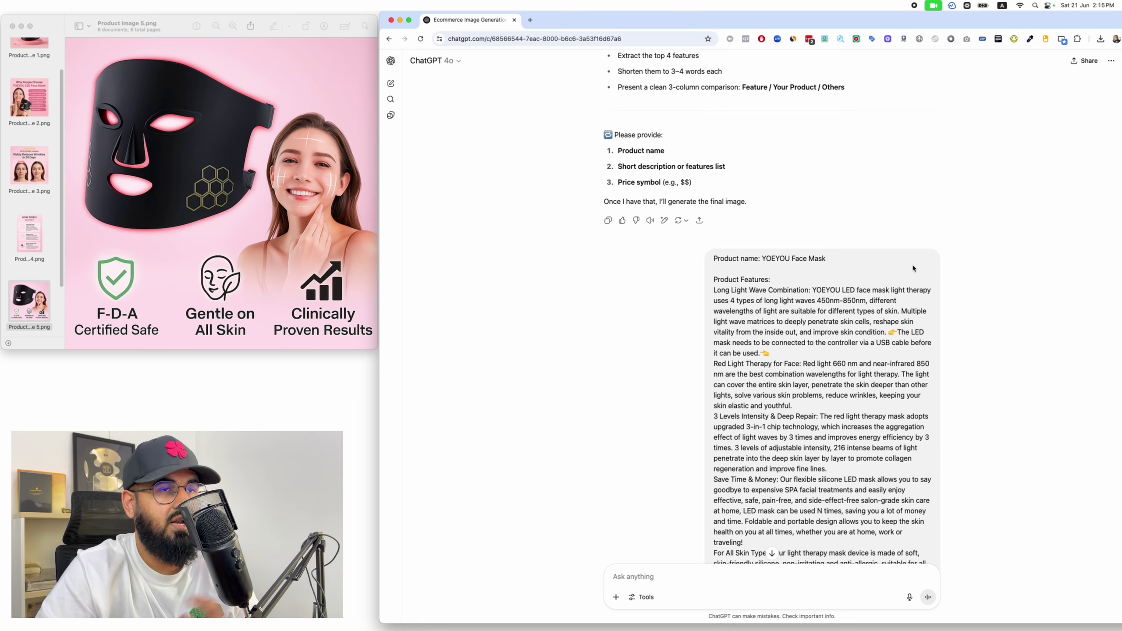
Step: View the generated comparison table image at full size and close it again
scroll(913, 269, down, 20)
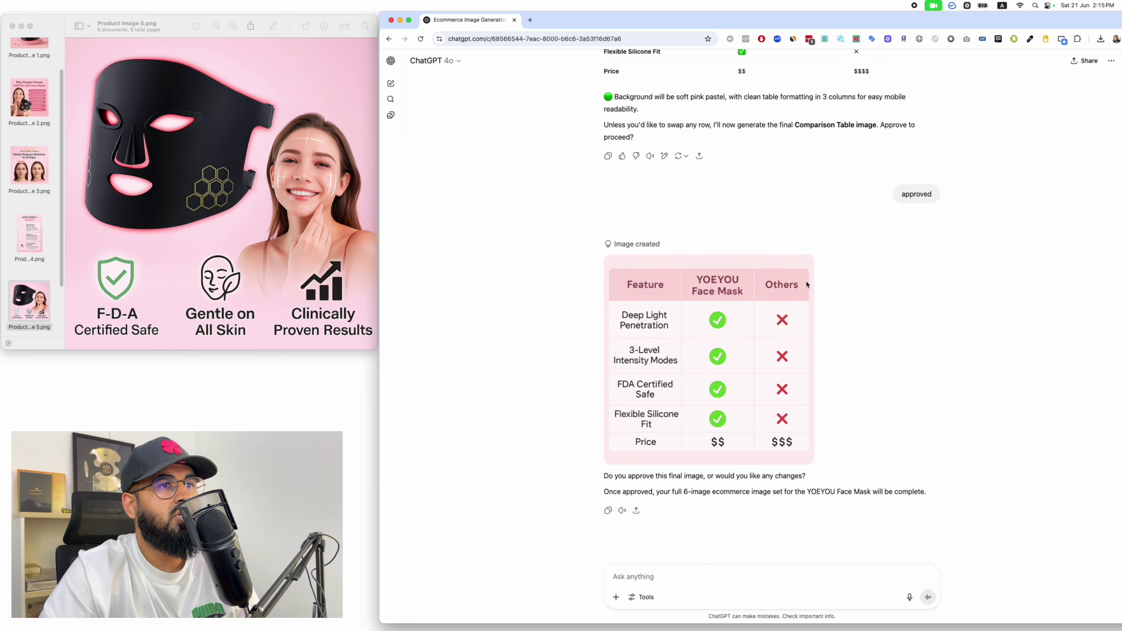
click(707, 300)
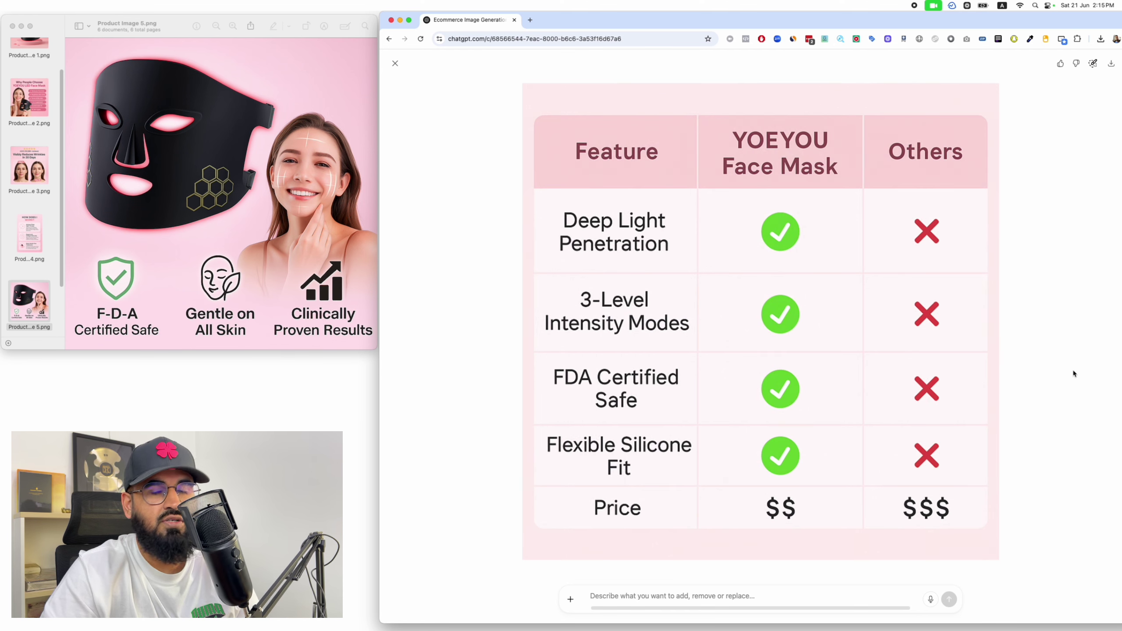
click(395, 63)
Step: Move the Preview window over the ChatGPT conversation and show Product Image 1 in it
scroll(848, 292, up, 20)
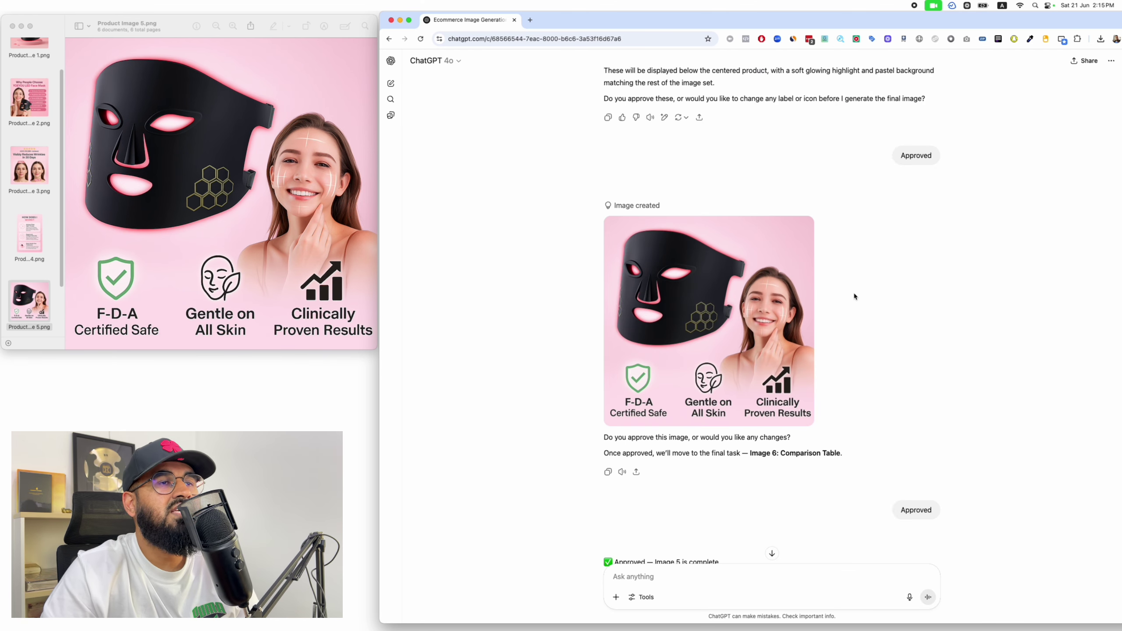
click(253, 149)
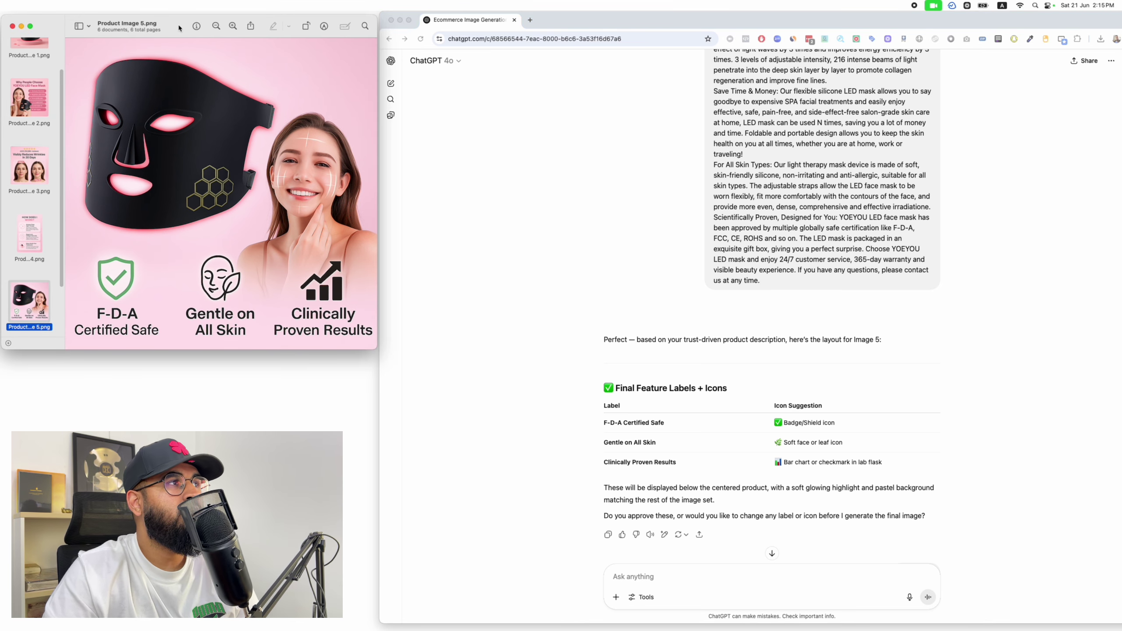
drag(178, 28, 776, 108)
scroll(637, 161, up, 5)
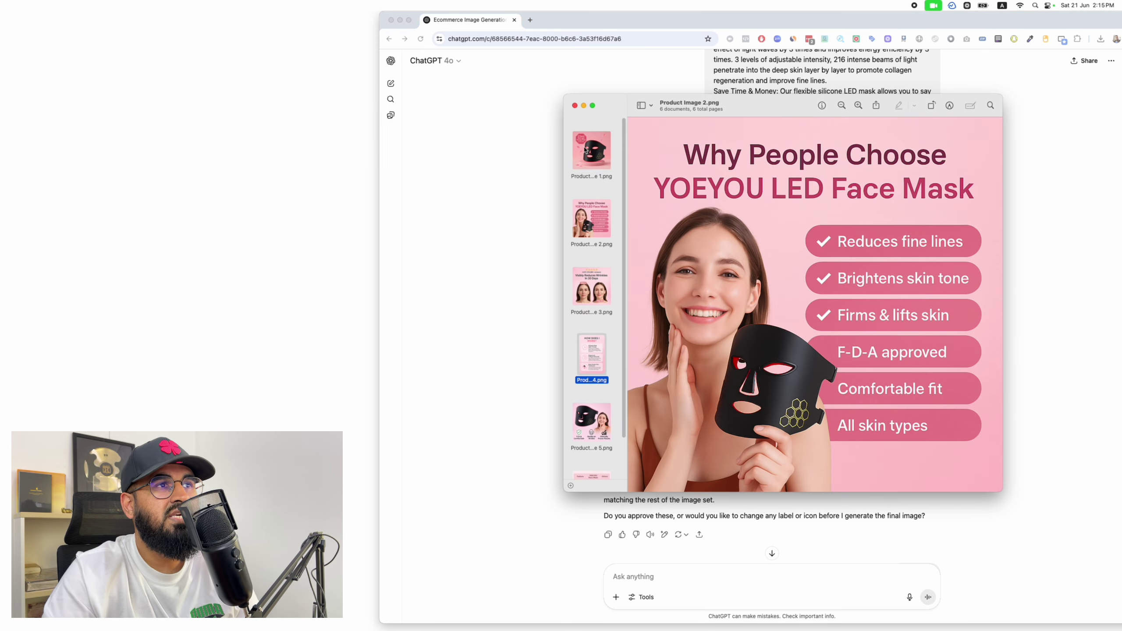
click(587, 150)
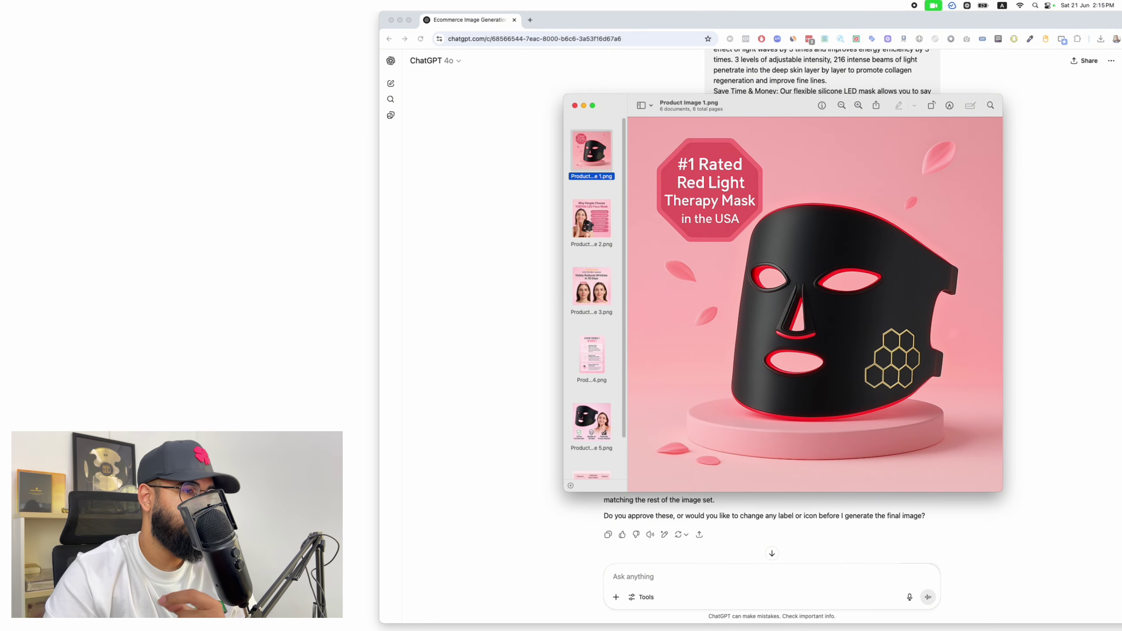
Step: Bring up the Larineco Remineralizing Gum page, narrow its window beside Preview, and bring Preview back to the front
drag(304, 628, 272, 89)
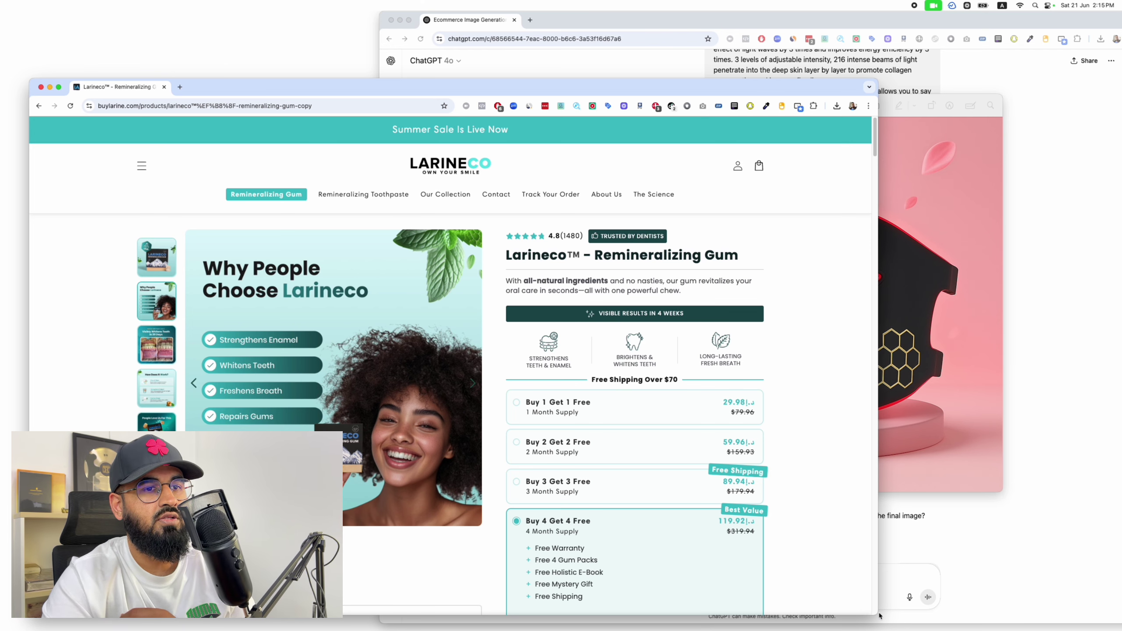
drag(879, 616, 599, 629)
click(734, 291)
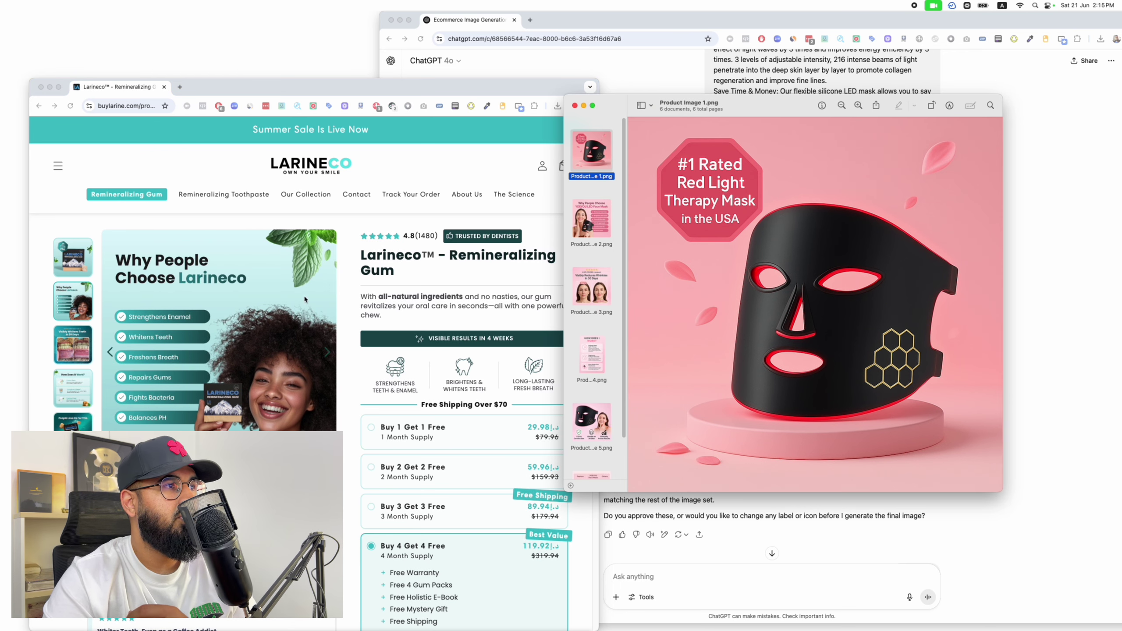
Step: Show Larineco's "Why People Choose Larineco" gallery image beside Product Image 2 in Preview
click(167, 330)
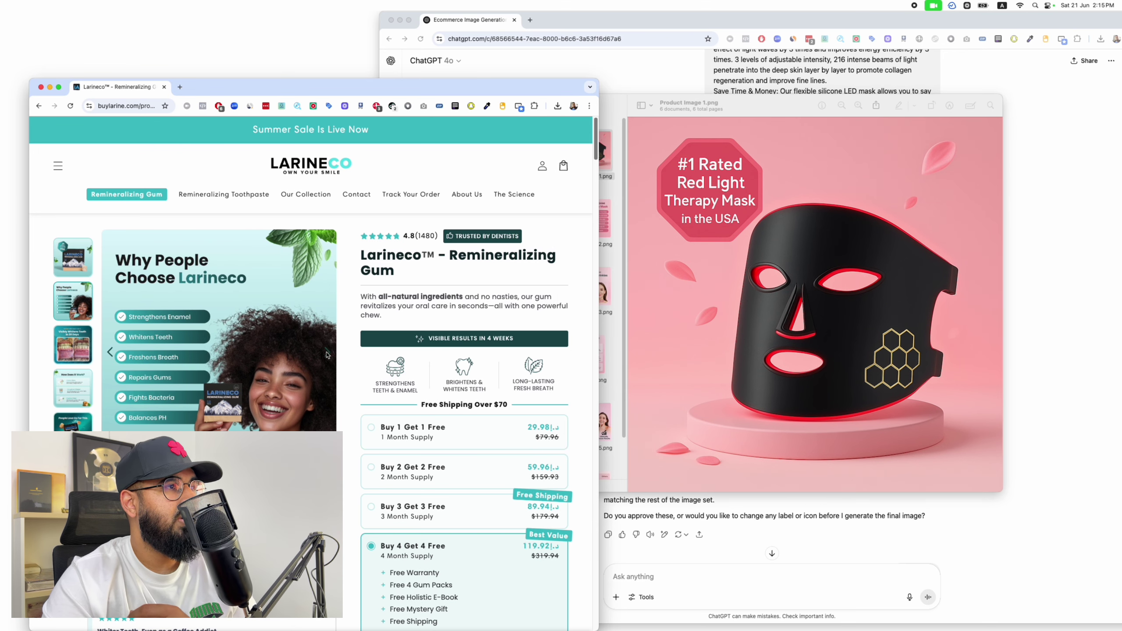
click(327, 352)
click(324, 355)
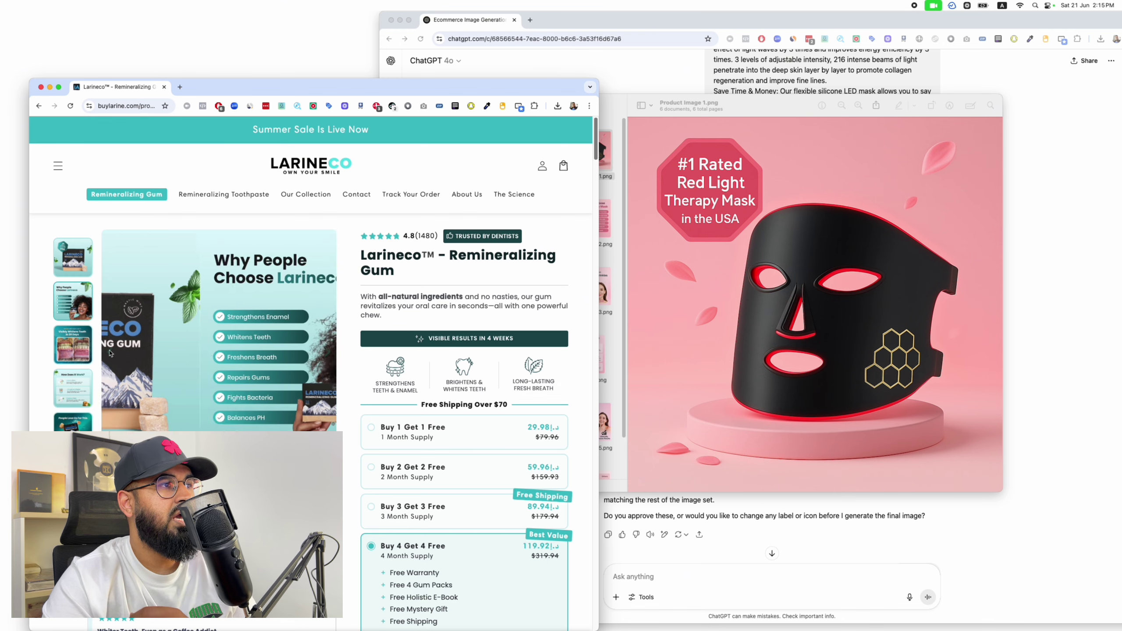
key(super+Tab)
key(Down)
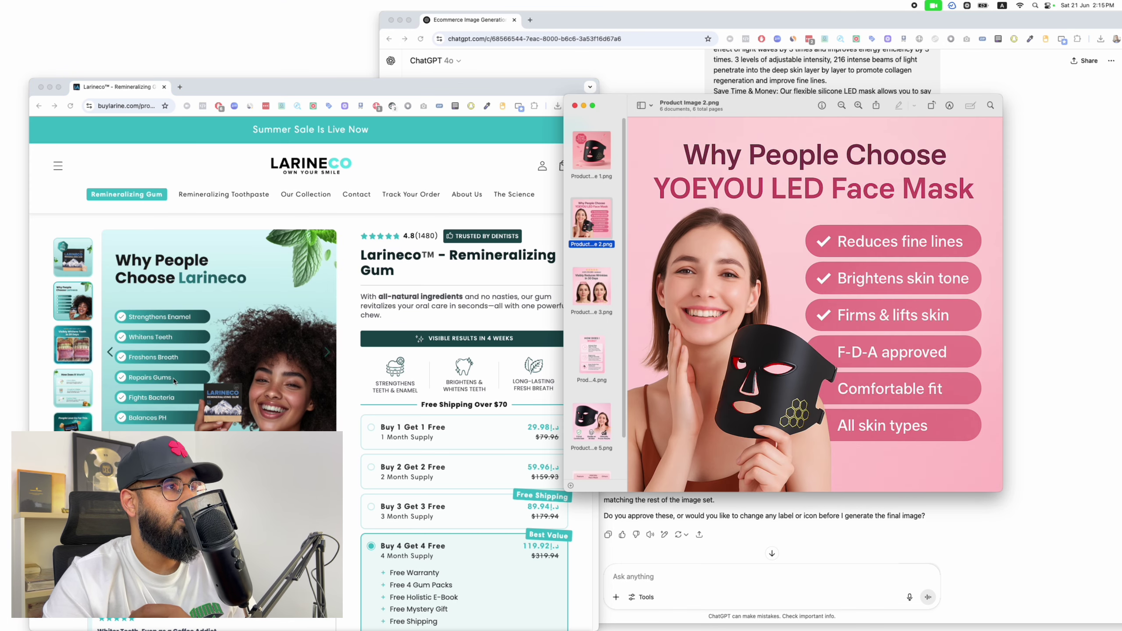
Step: Show Larineco's "Visibly Whitens Teeth In 30 Days" image beside Product Image 3 in Preview
click(101, 381)
key(super+Tab)
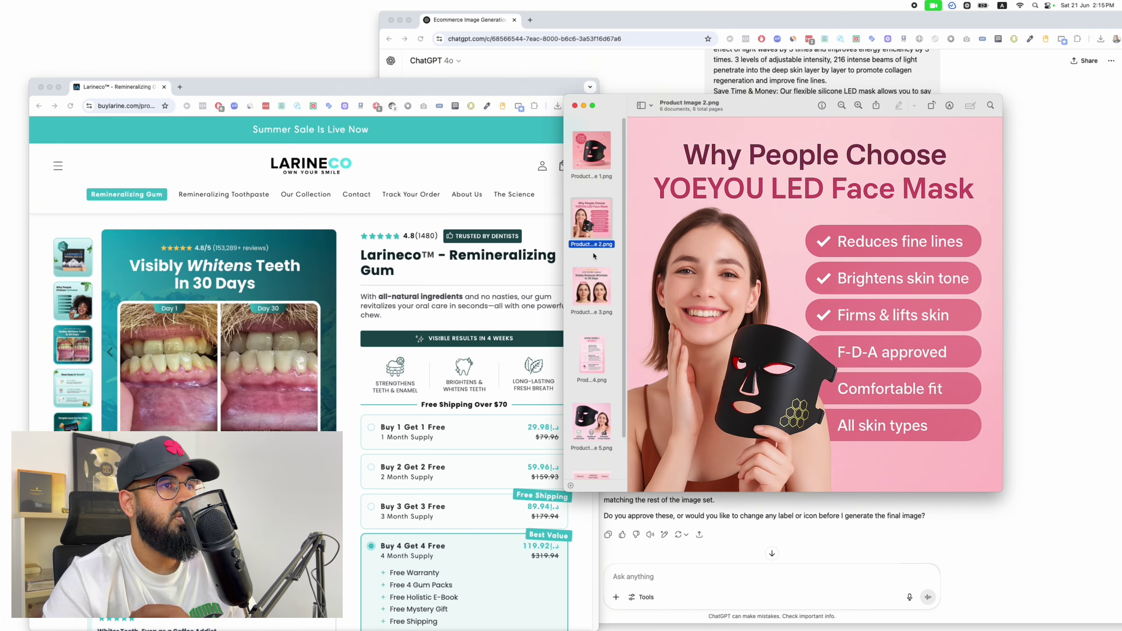
key(Down)
Step: Show Larineco's "How Does It Work?" image beside Product Image 4 in Preview
click(73, 387)
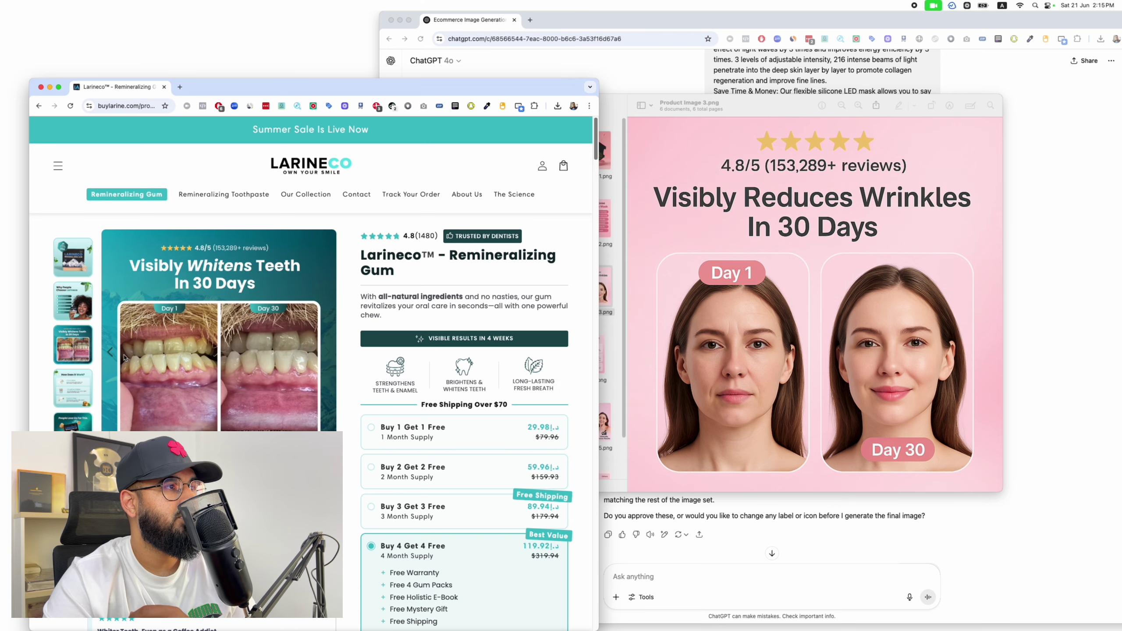
click(73, 388)
click(703, 253)
click(592, 350)
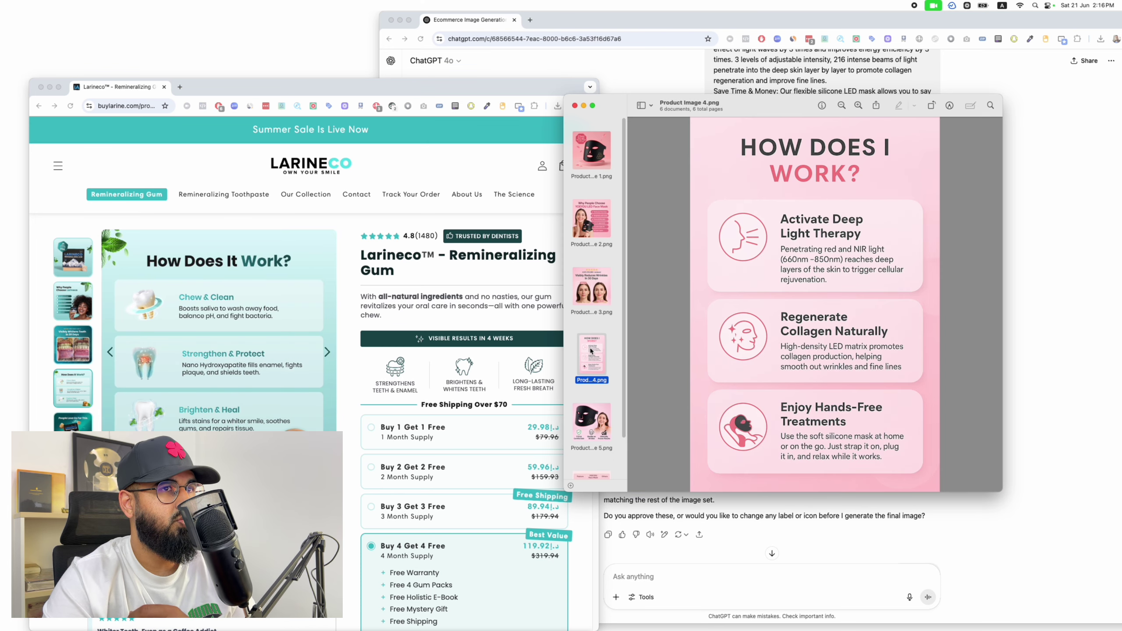
Step: Show Larineco's "People Love Us For This" image beside Product Image 5 in Preview
click(110, 357)
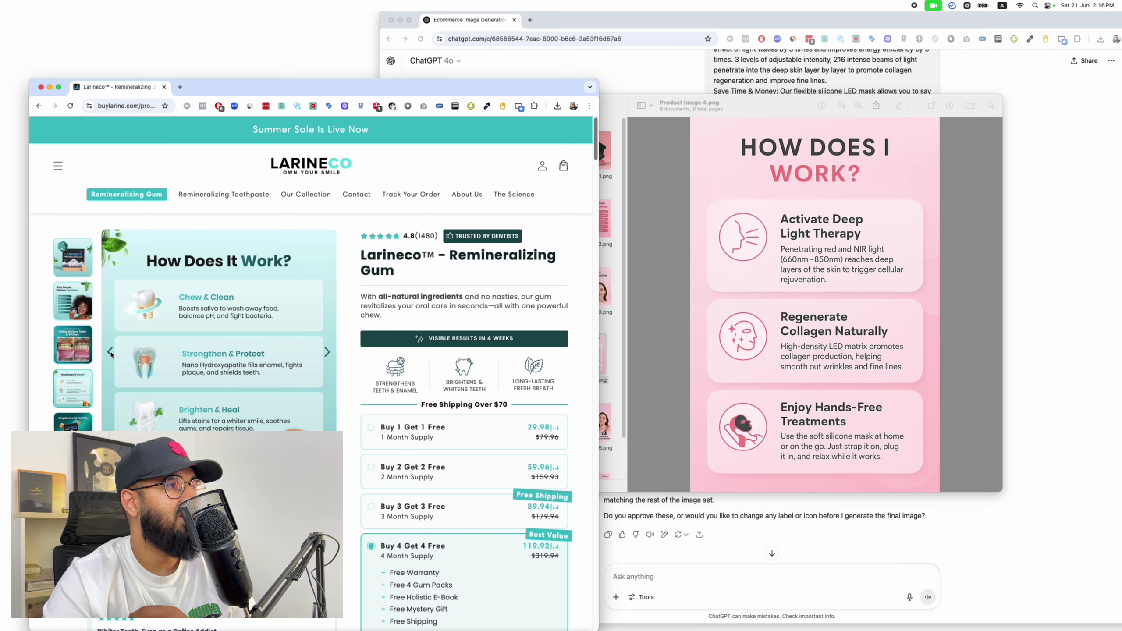
key(super+Tab)
click(591, 421)
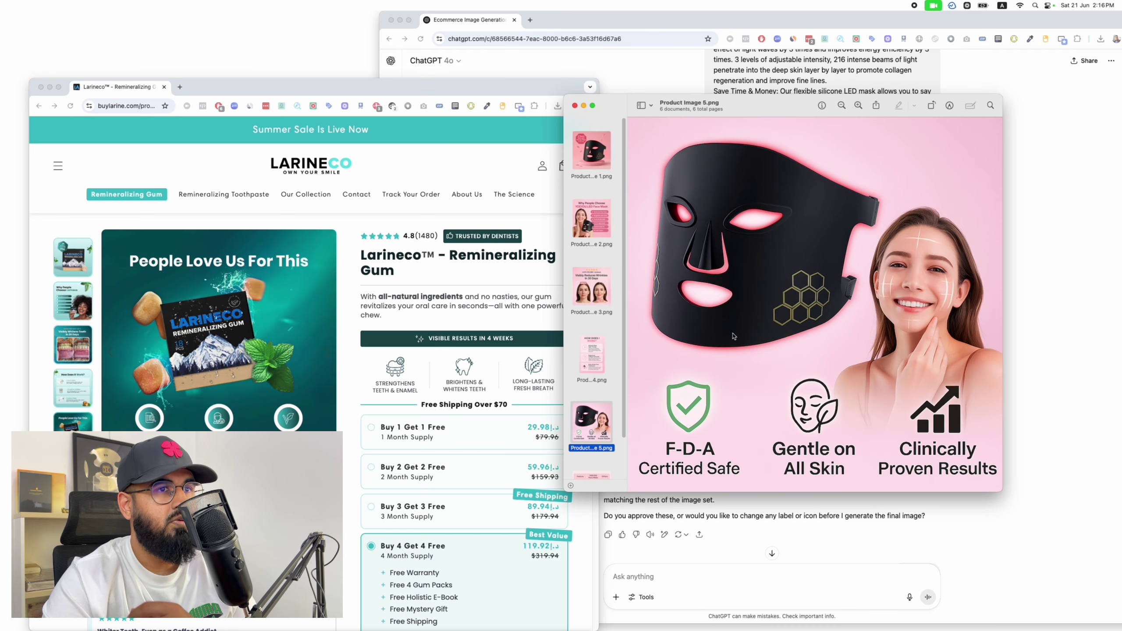
Step: Show the "Larineco Vs Others" comparison image beside Product Image 6 in Preview
scroll(782, 354, down, 10)
scroll(783, 354, up, 5)
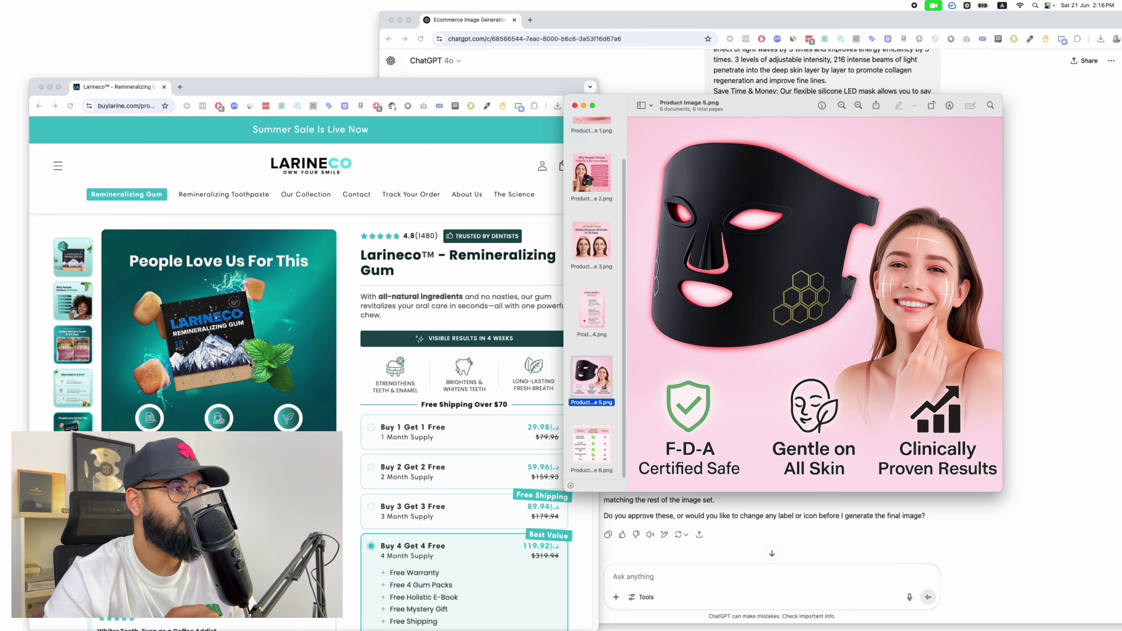
click(114, 353)
click(109, 353)
click(601, 446)
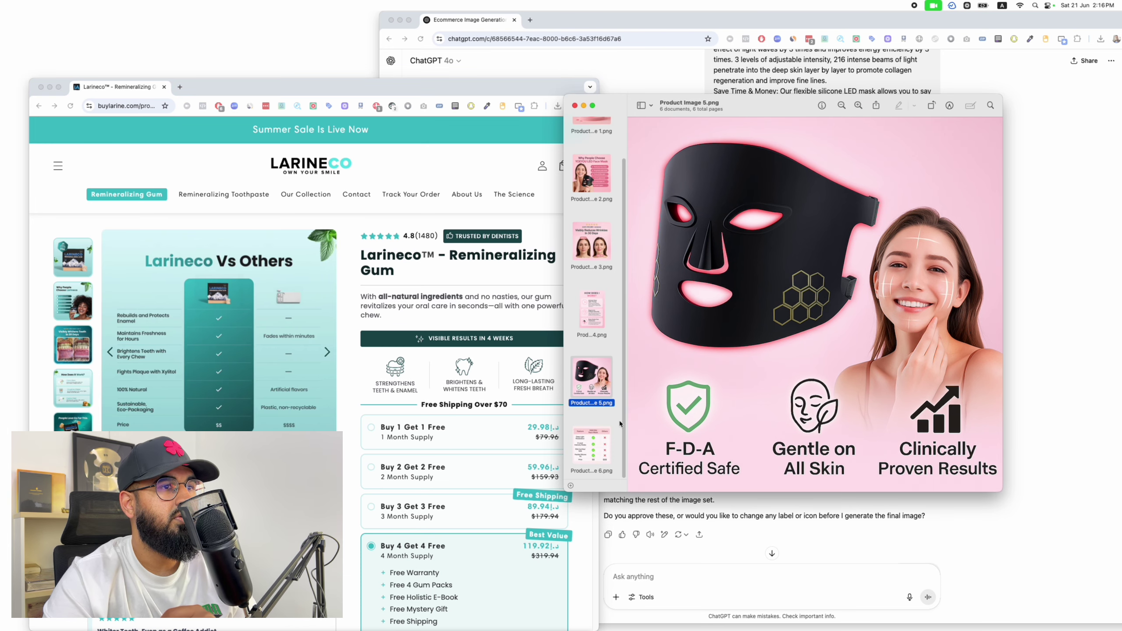
click(598, 448)
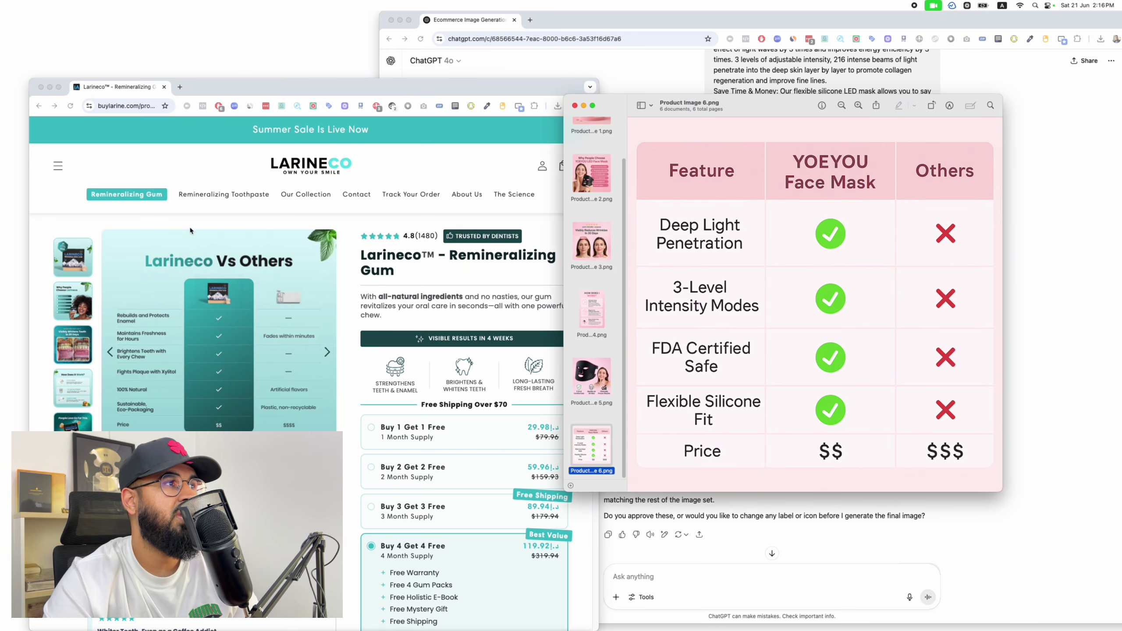
Step: Return to Product Image 1 in Preview and to Larineco's first gallery image with the "#1 Rated" badge
scroll(579, 272, up, 3)
click(591, 150)
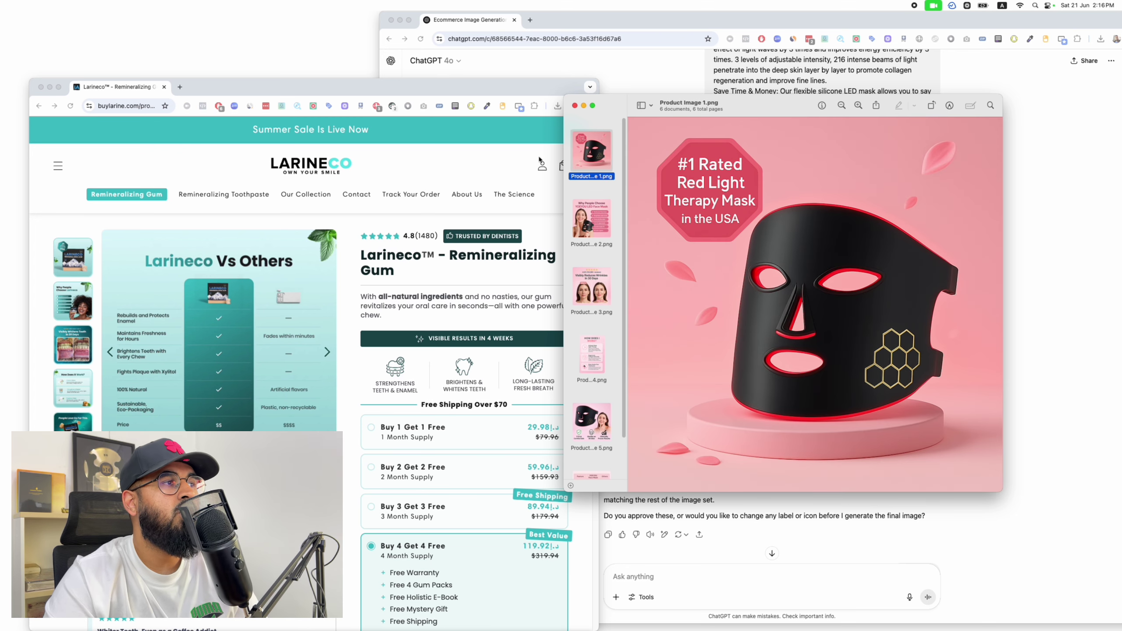
click(77, 257)
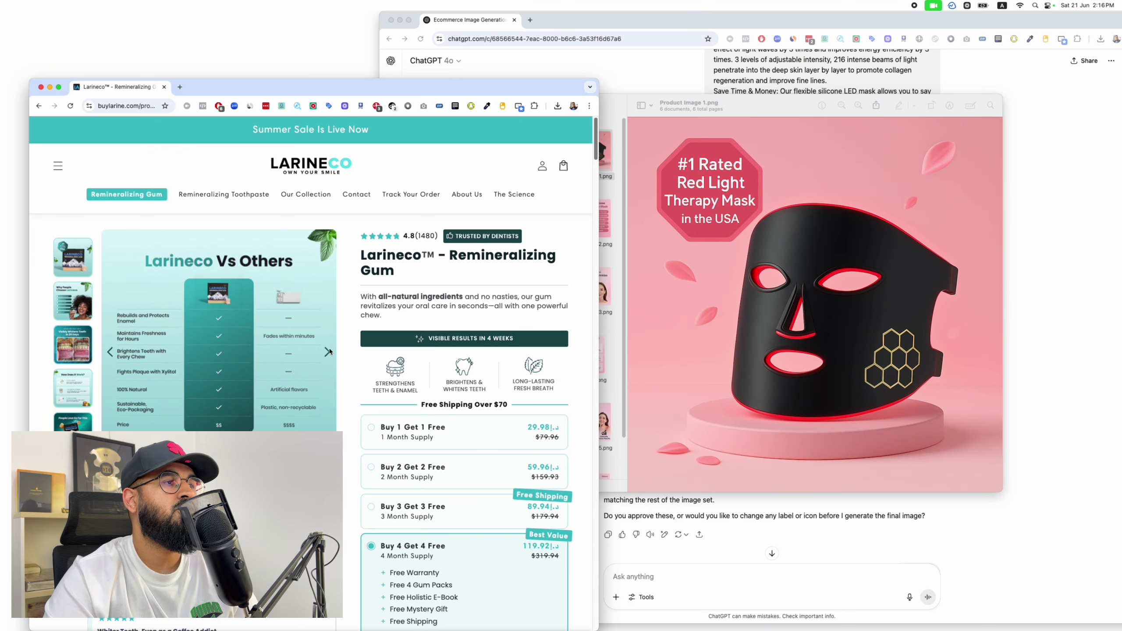
click(329, 352)
click(329, 352)
click(329, 351)
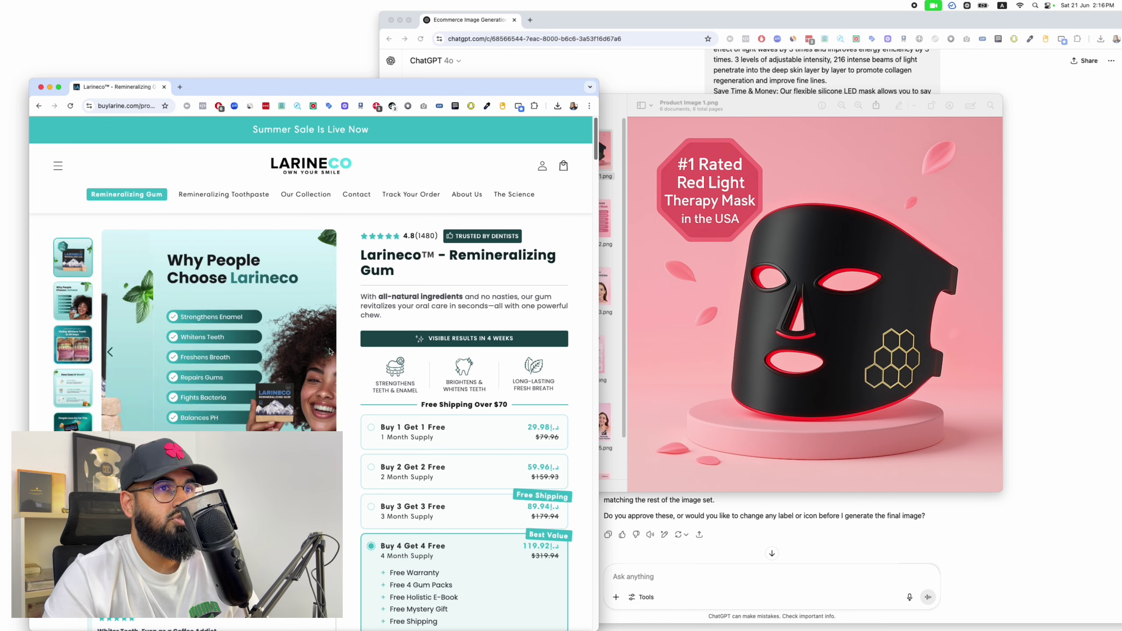
click(329, 352)
click(675, 233)
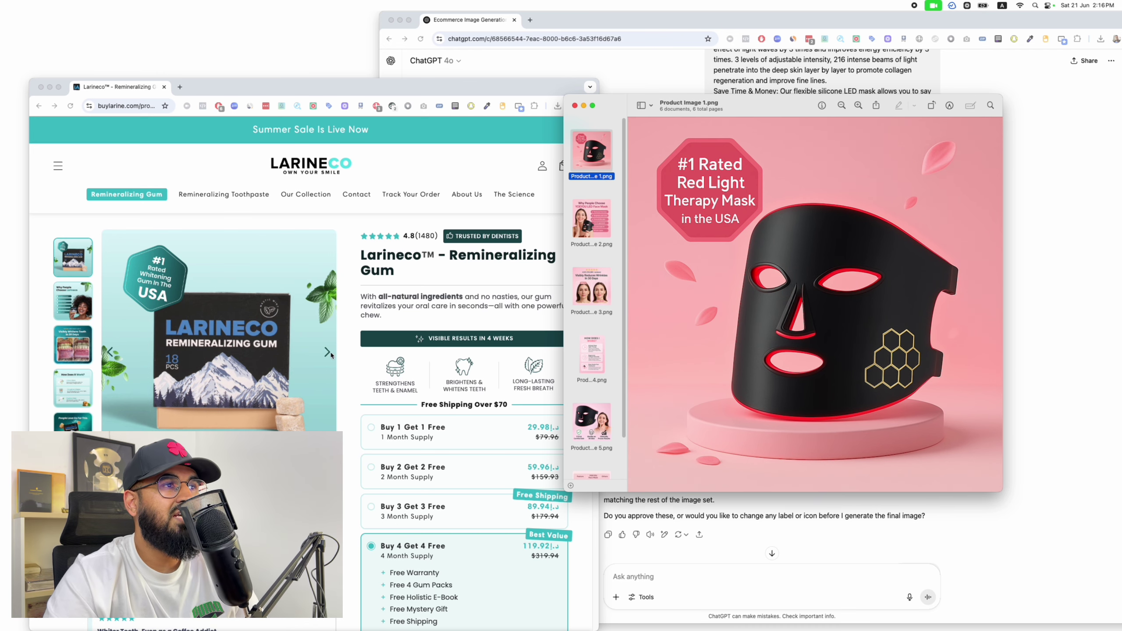
Step: Bring the ChatGPT conversation to the front and review the Image 5 and Image 6 product descriptions, layouts and approvals
click(1004, 256)
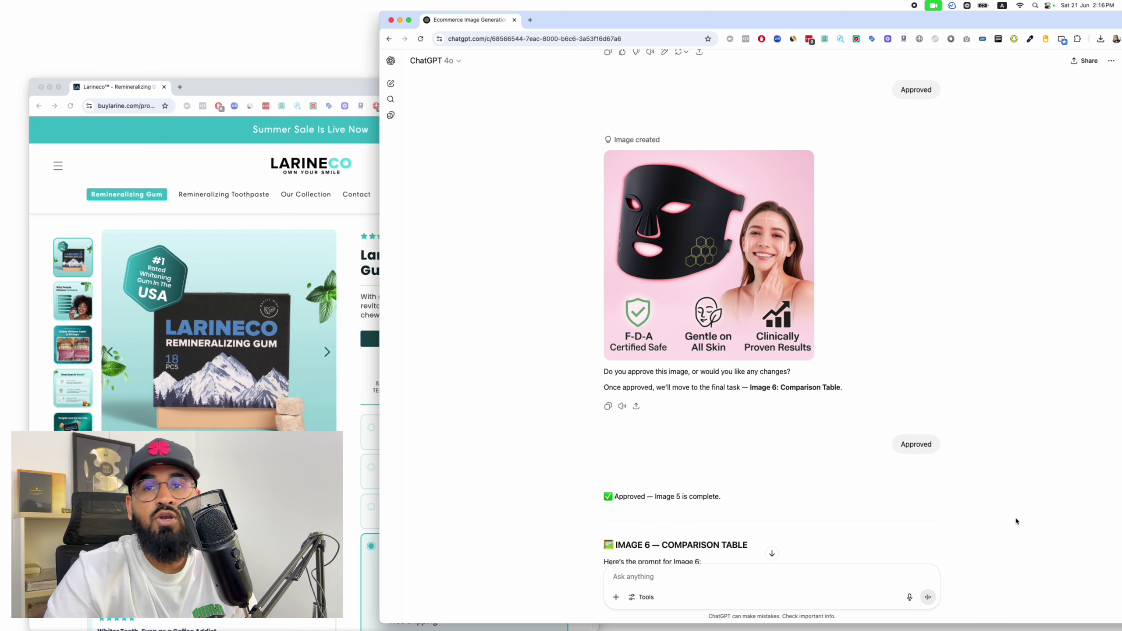
scroll(1016, 522, up, 20)
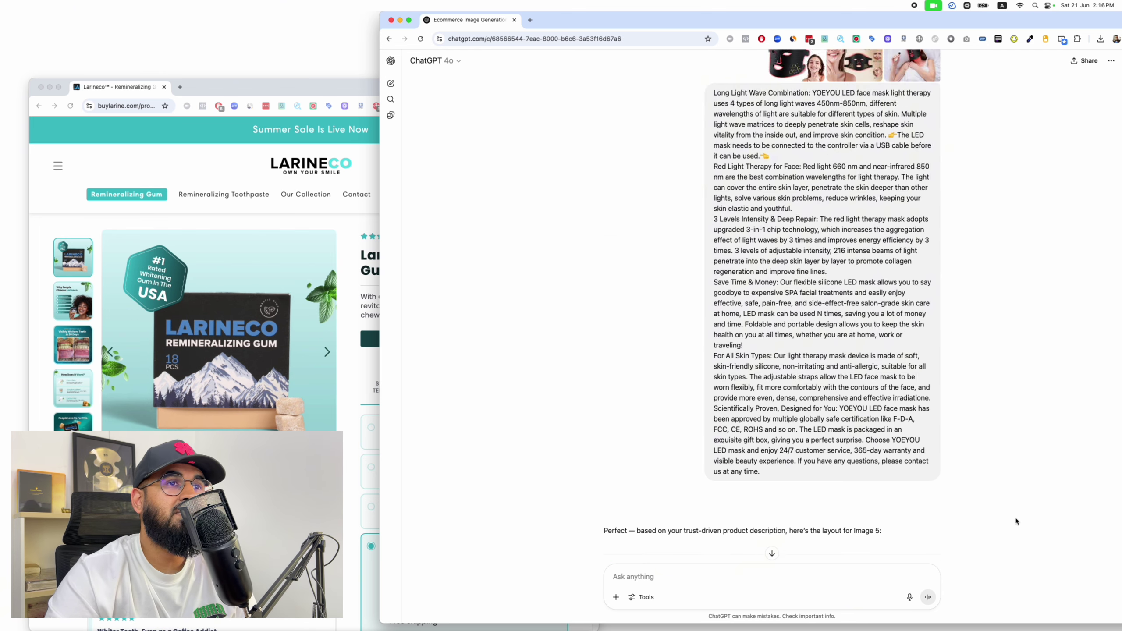
scroll(1016, 522, down, 5)
scroll(1016, 521, down, 20)
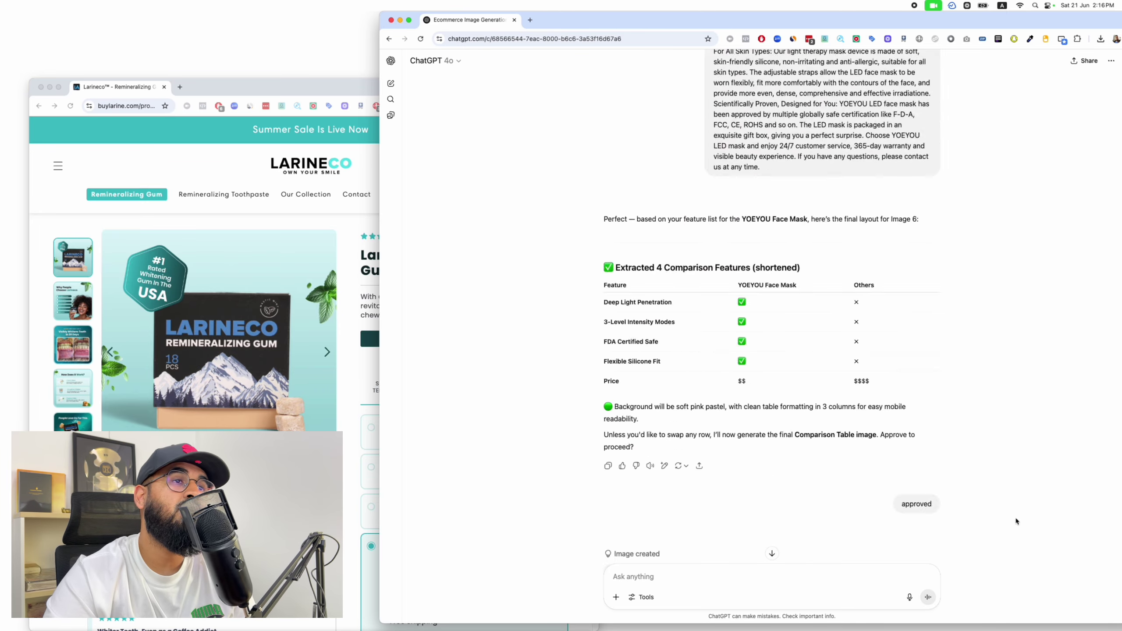
scroll(1016, 521, up, 10)
scroll(1017, 521, up, 20)
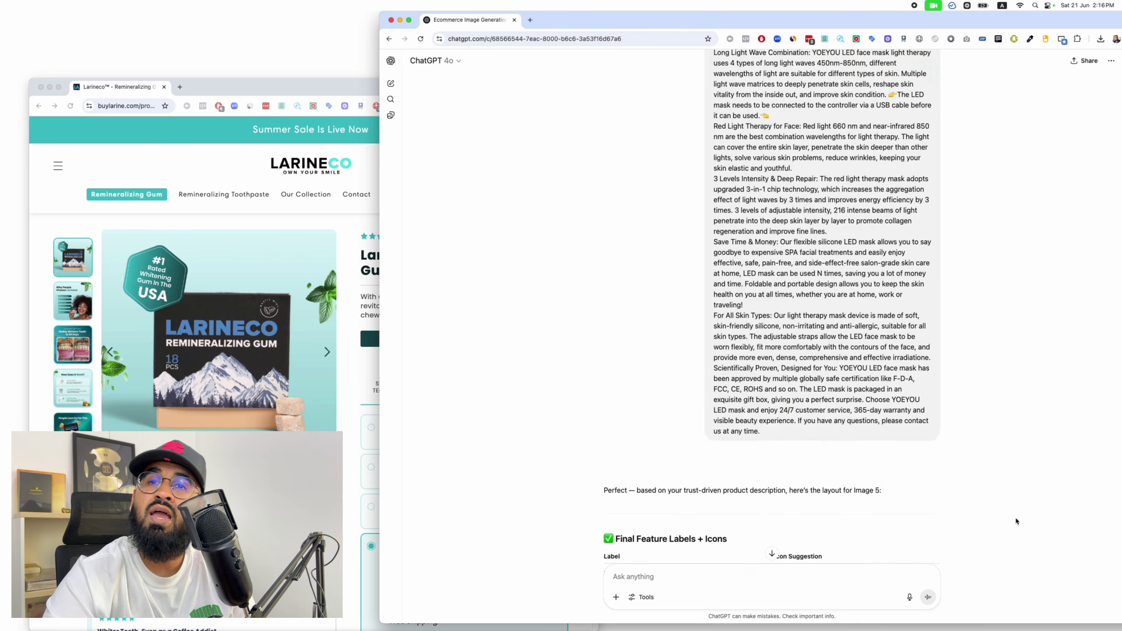
scroll(1017, 522, down, 20)
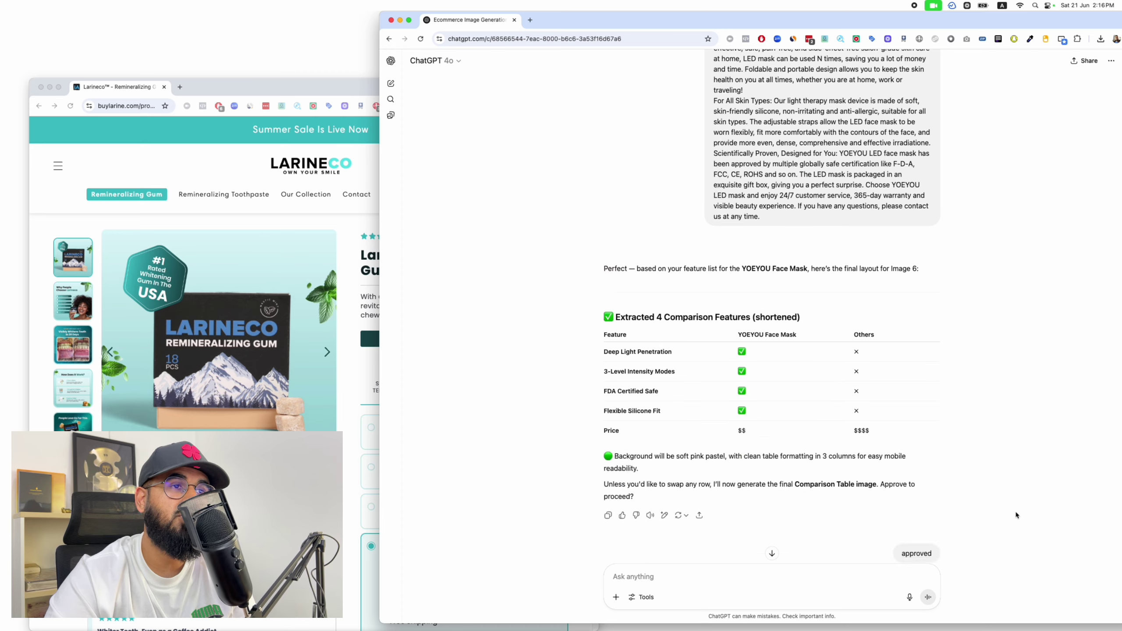